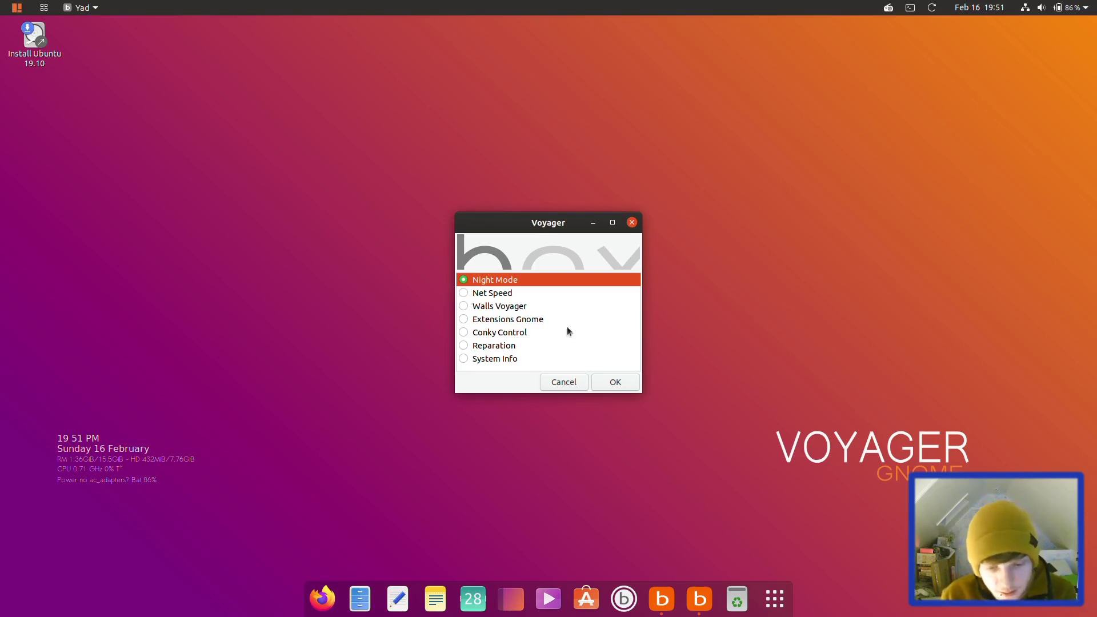
# - Choose Dark Mode, then try Mode Automatic's Change Hours schedule
pyautogui.click(615, 382)
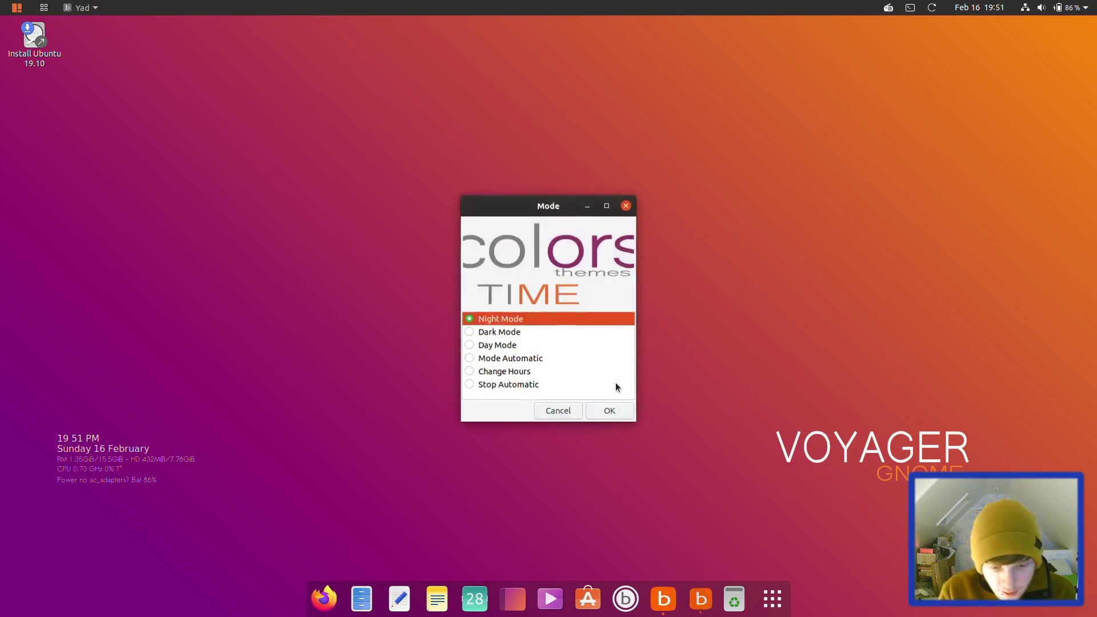
pyautogui.click(465, 330)
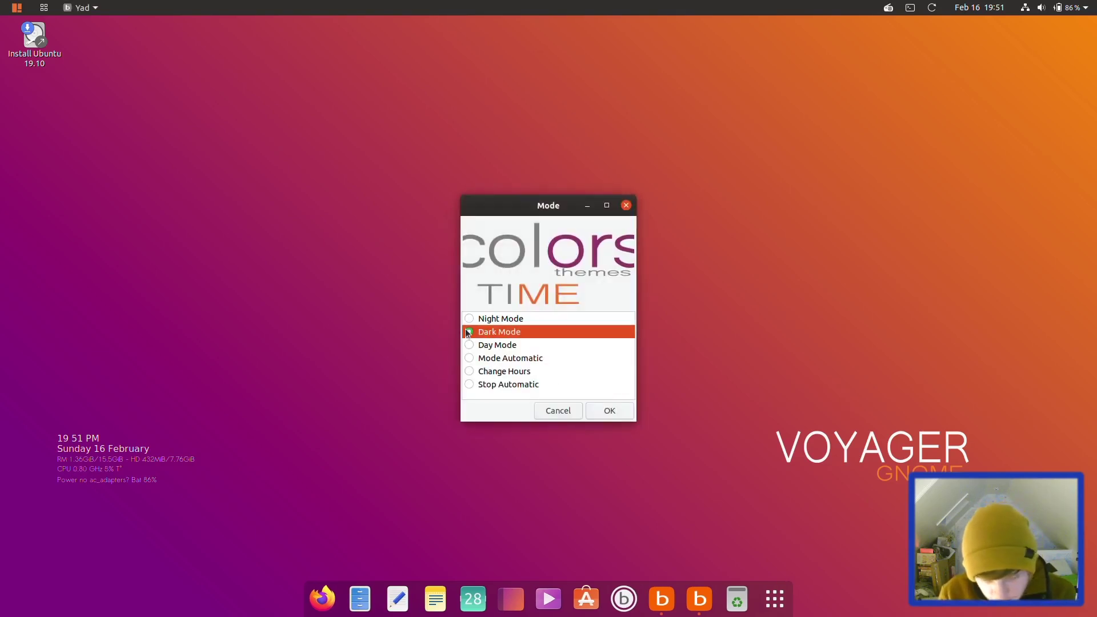
pyautogui.click(600, 402)
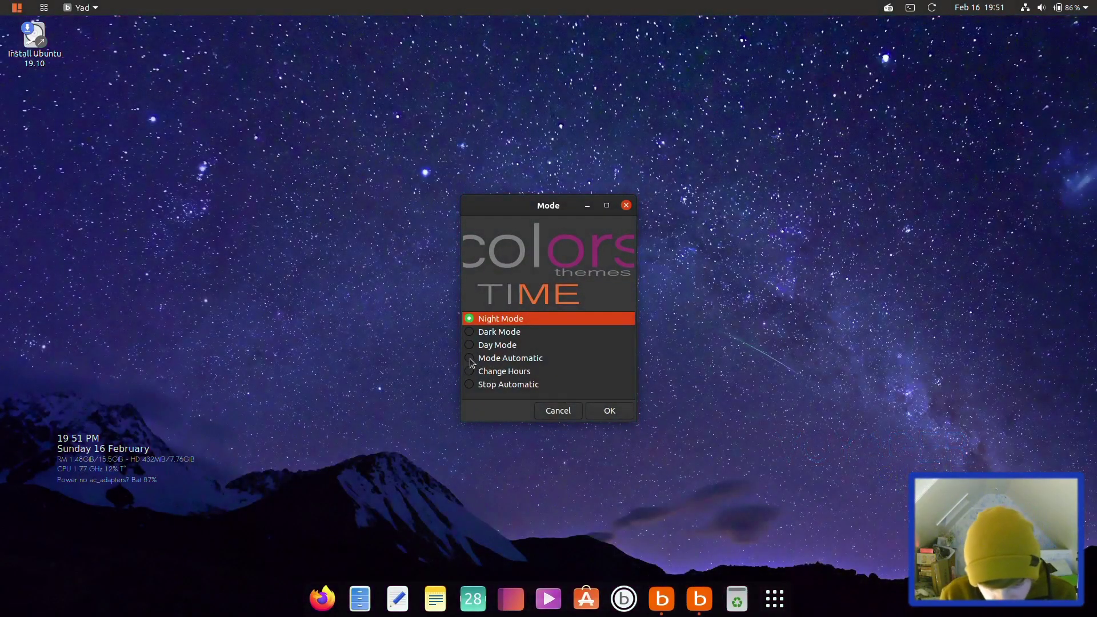
pyautogui.click(470, 359)
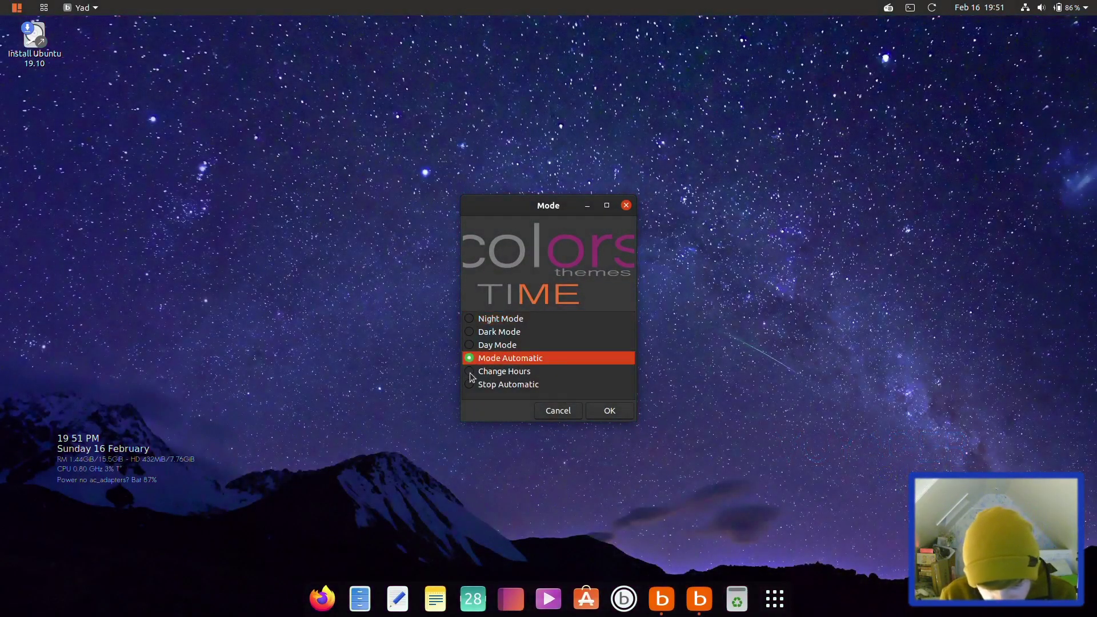
pyautogui.click(470, 373)
pyautogui.click(613, 413)
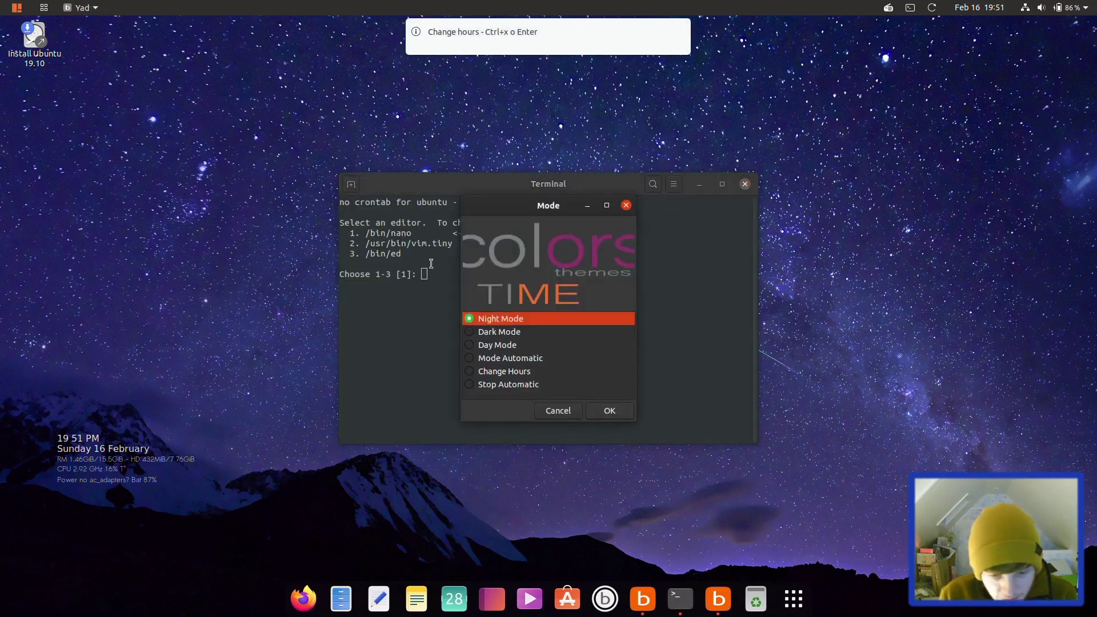
# - Close the schedule terminal, stop automatic mode, and confirm Dark Mode again
pyautogui.click(745, 184)
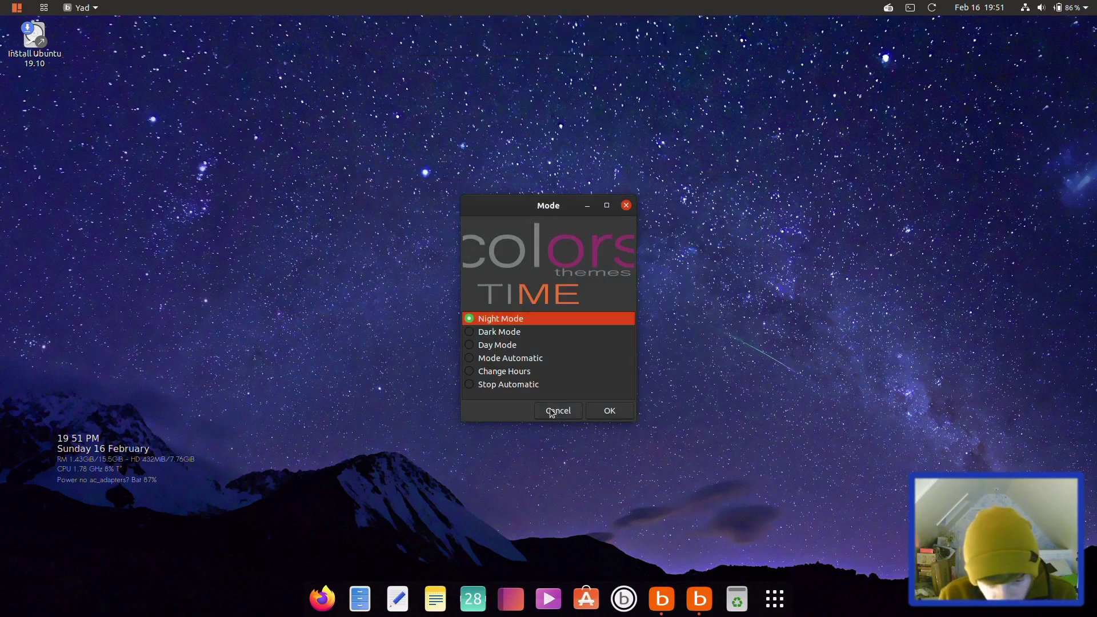
pyautogui.click(490, 387)
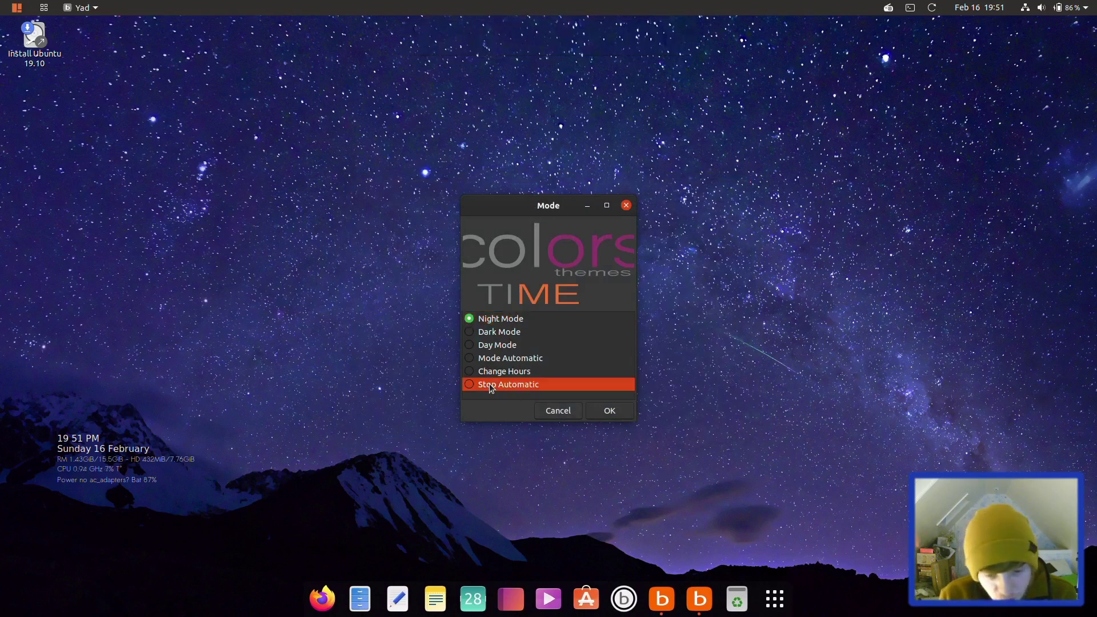
pyautogui.click(475, 324)
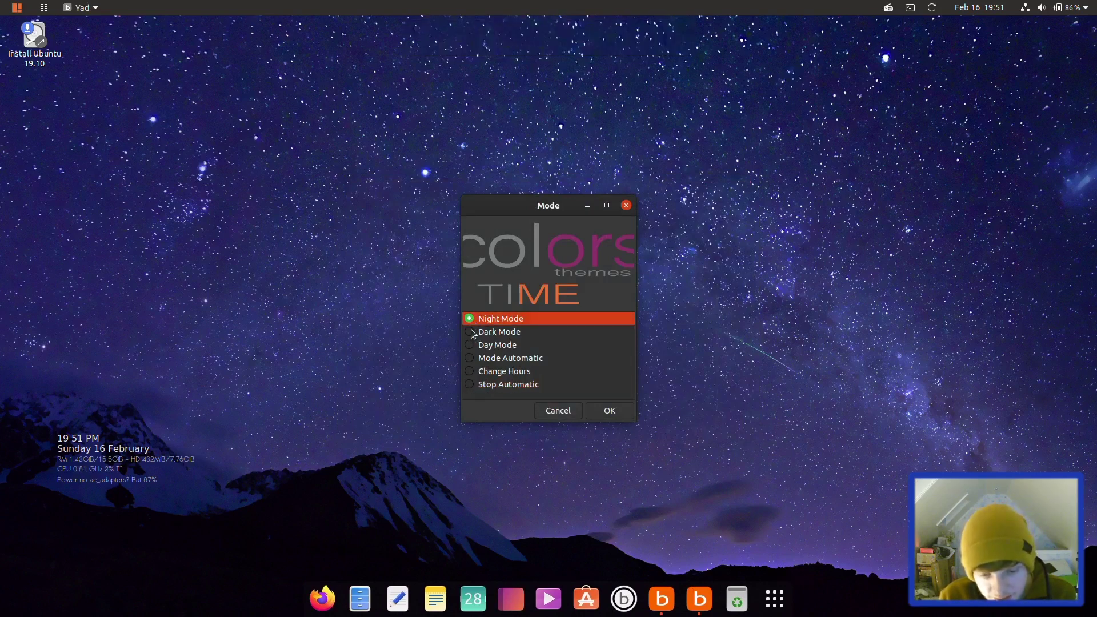
pyautogui.click(472, 334)
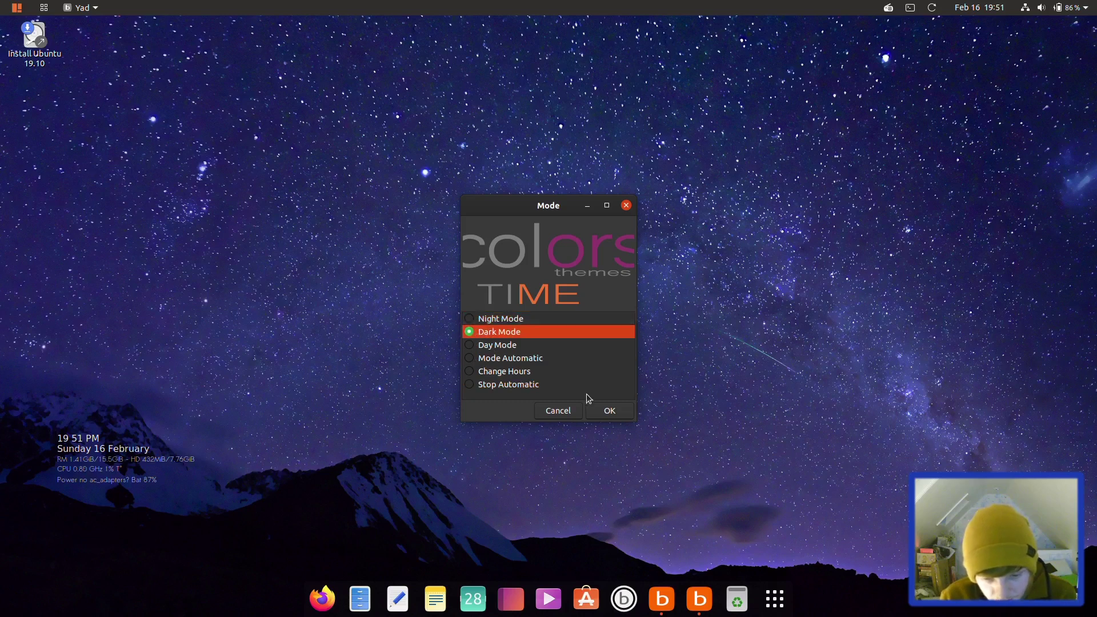
pyautogui.click(612, 411)
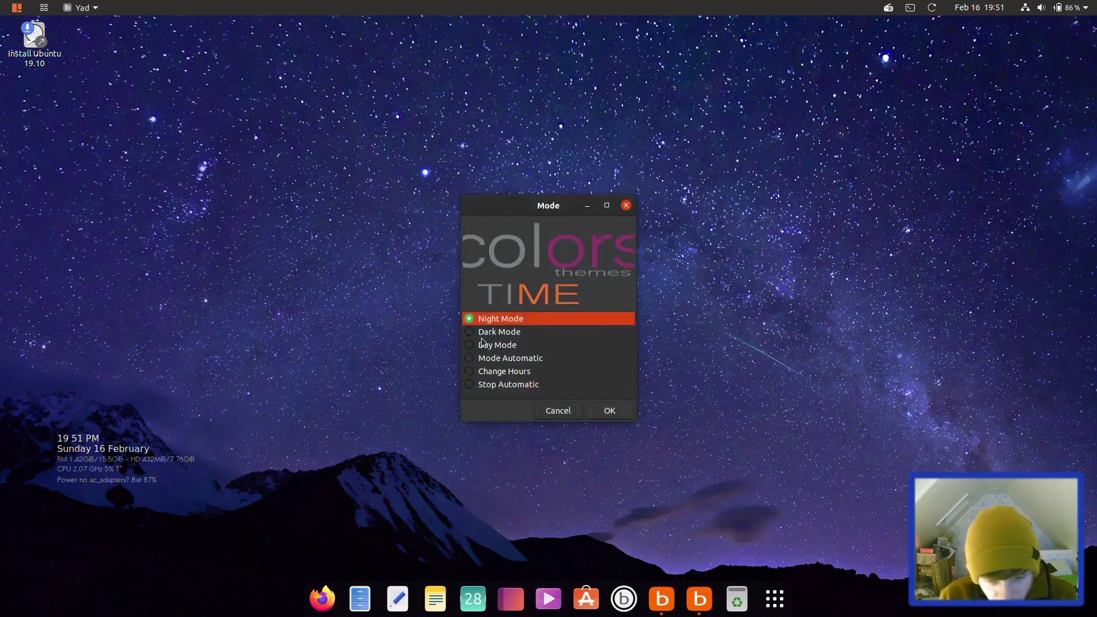
pyautogui.click(470, 333)
pyautogui.click(604, 411)
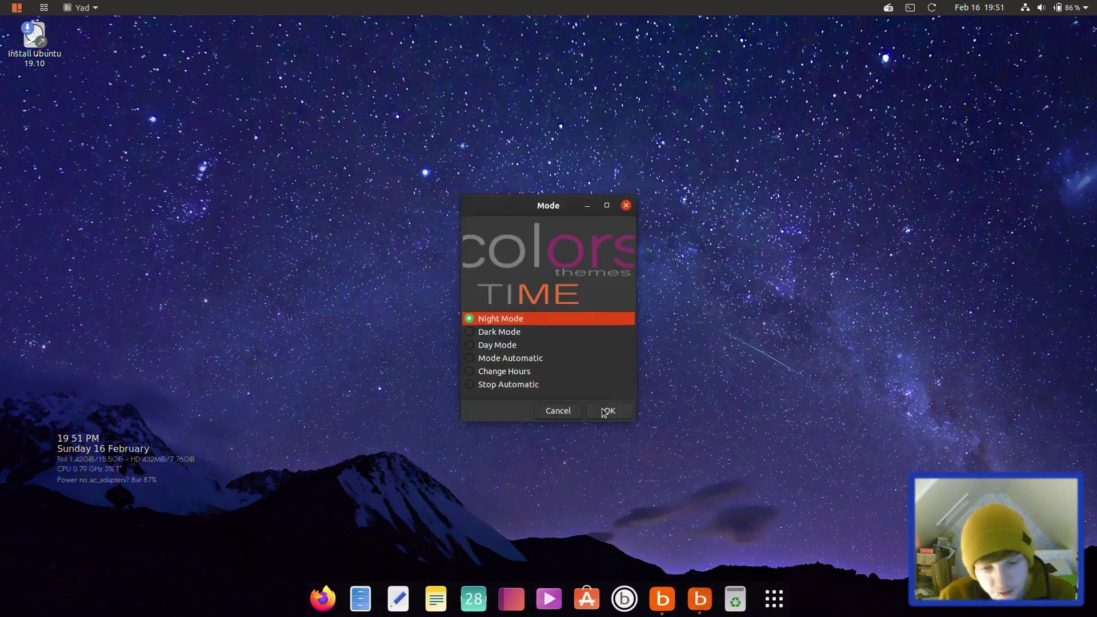
# - Back at the main menu, turn on the Net Speed KB/s readout in the top bar
pyautogui.click(558, 412)
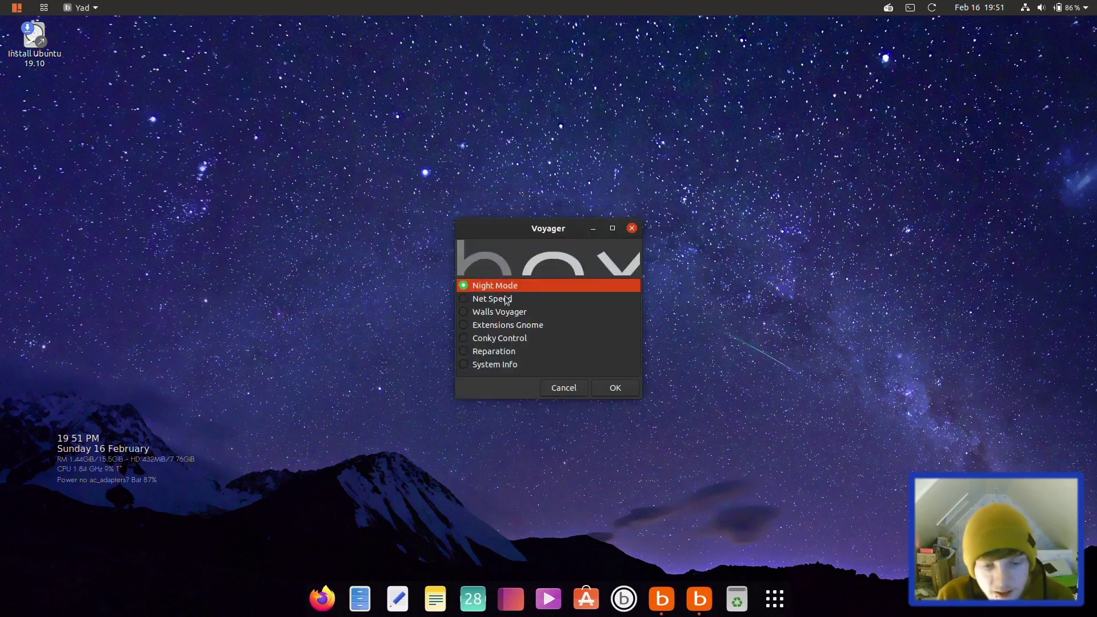
pyautogui.click(468, 302)
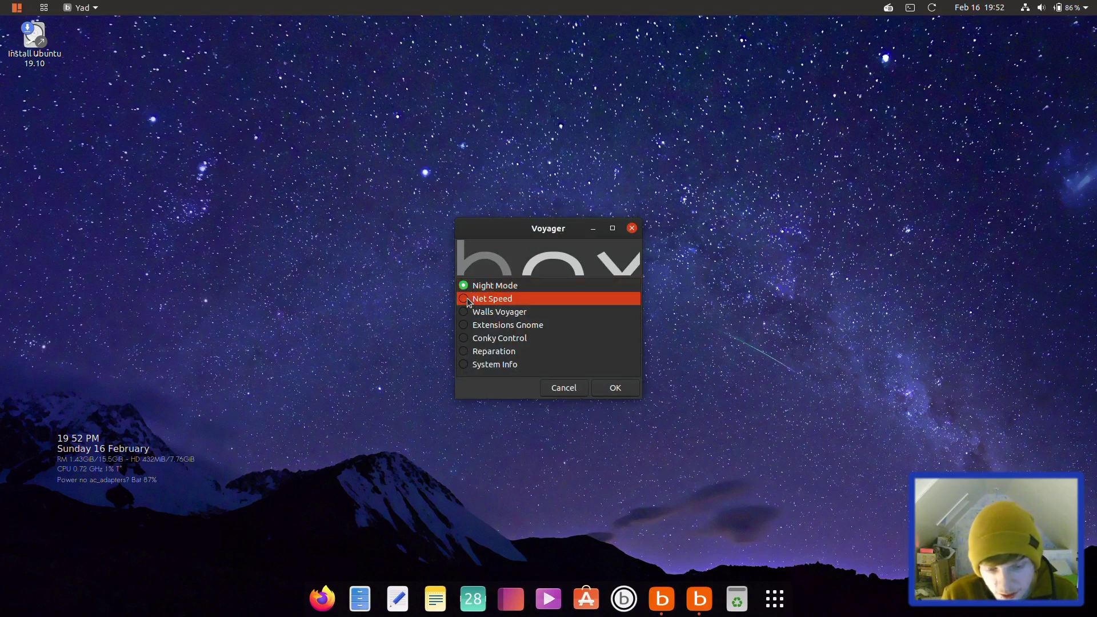
pyautogui.click(464, 300)
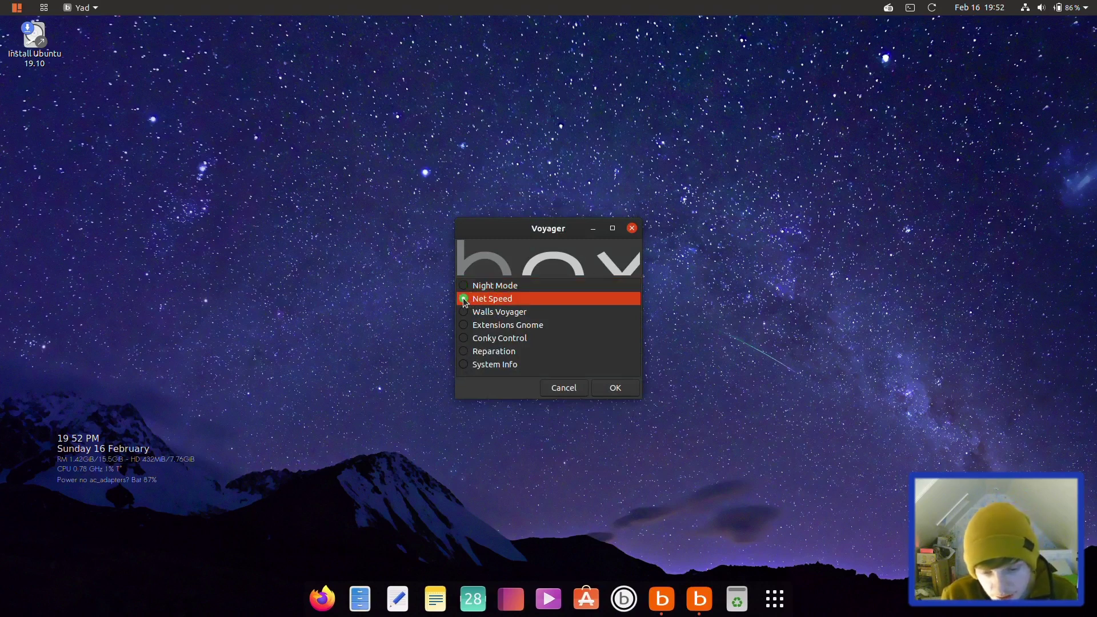
pyautogui.click(619, 394)
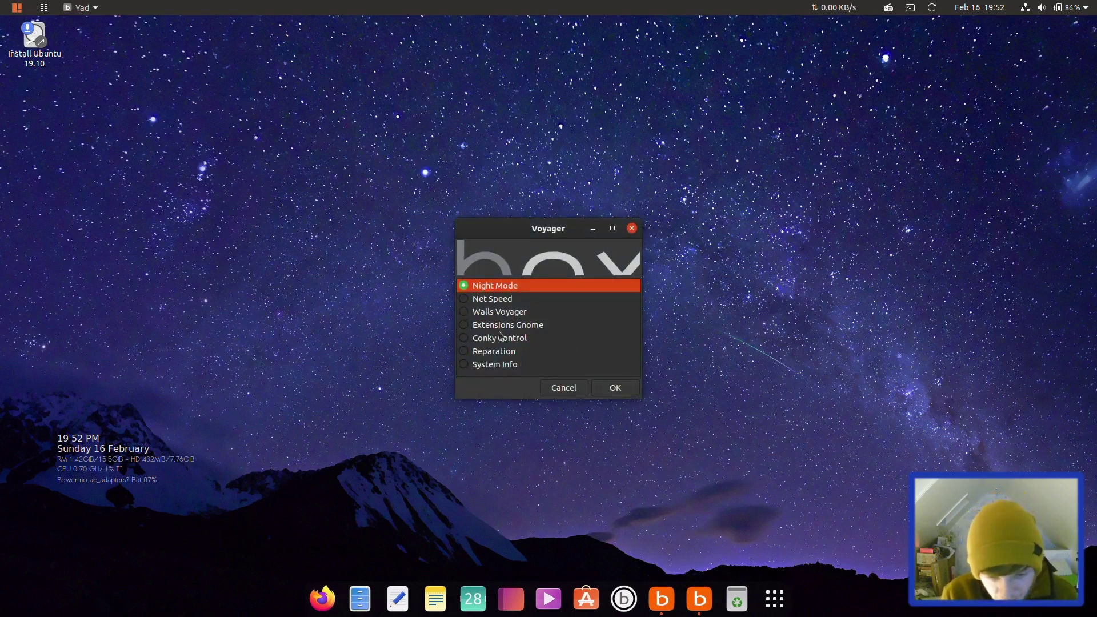
# - Turn the Net Speed readout off again and select Walls Voyager
pyautogui.click(465, 299)
pyautogui.click(613, 386)
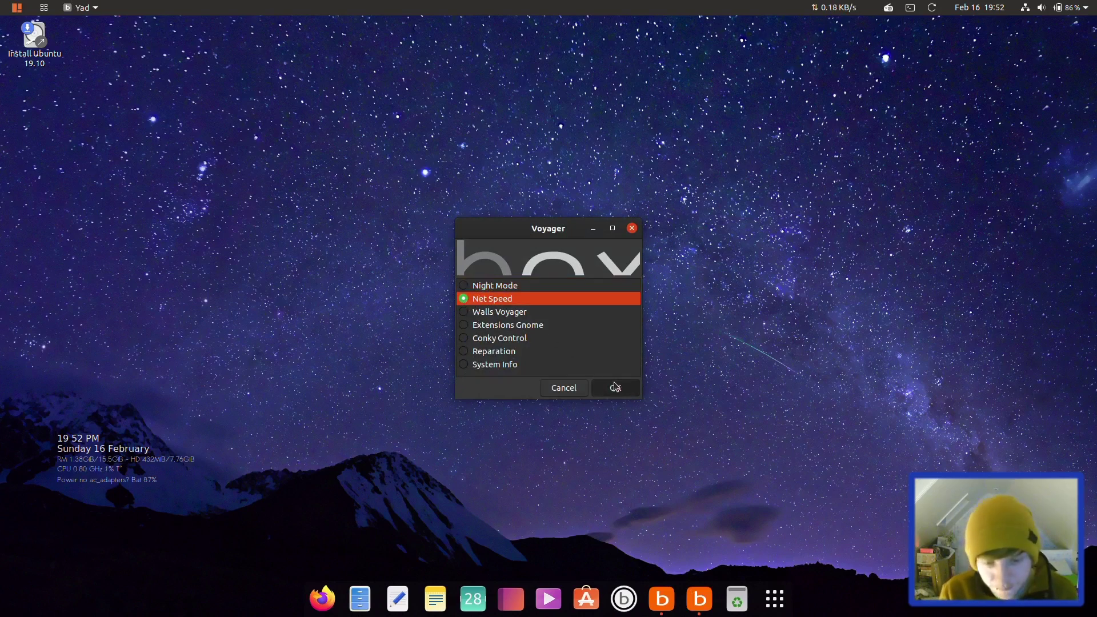
pyautogui.click(465, 313)
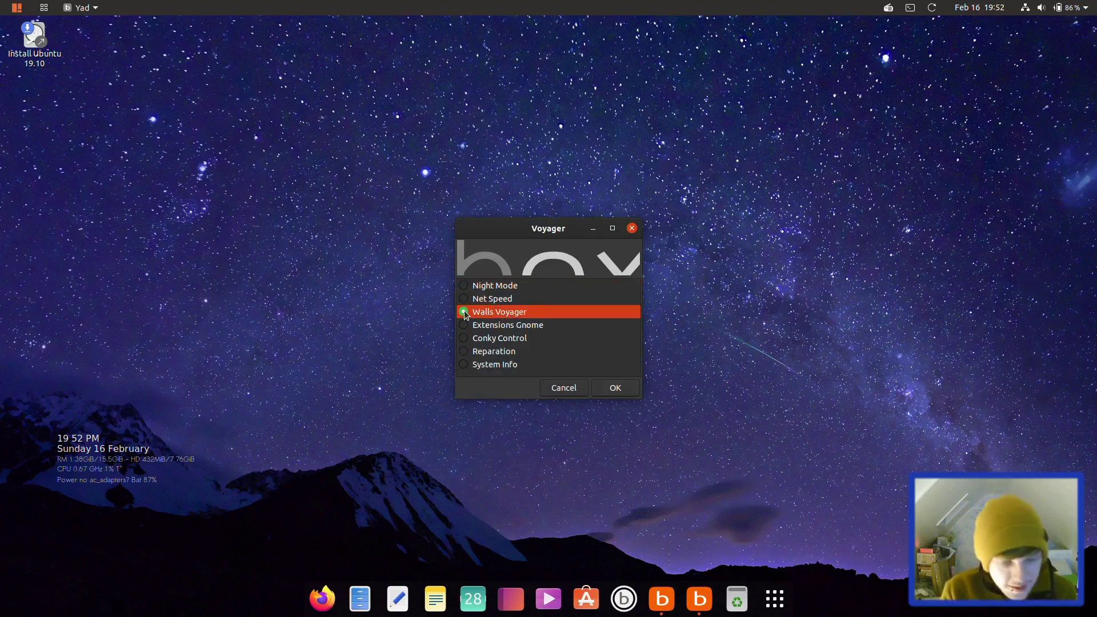
pyautogui.rightClick(292, 222)
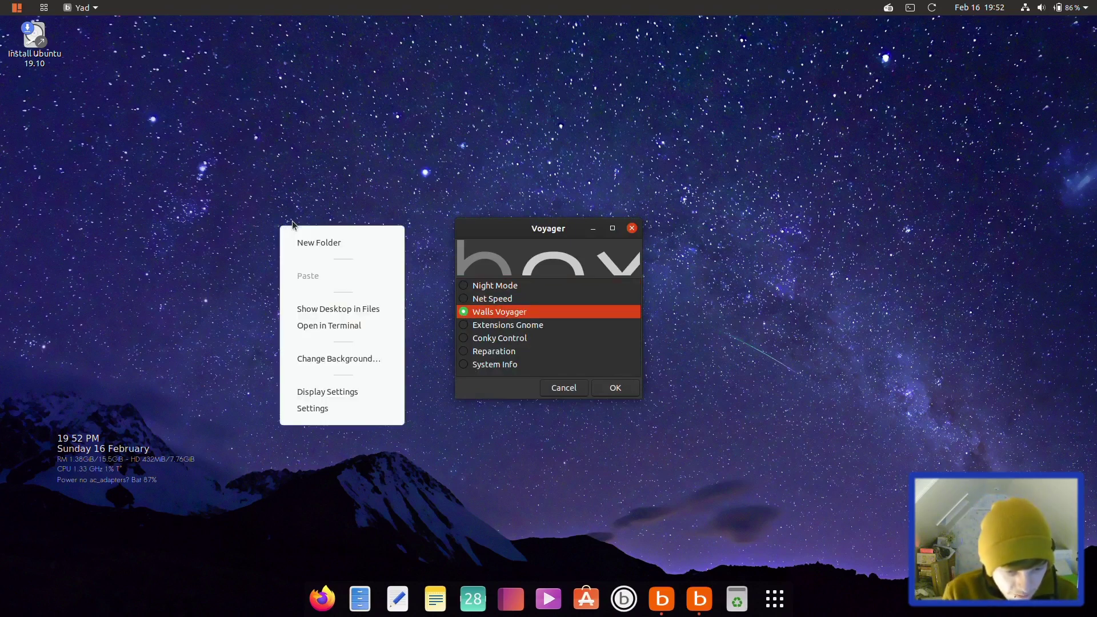
pyautogui.click(320, 358)
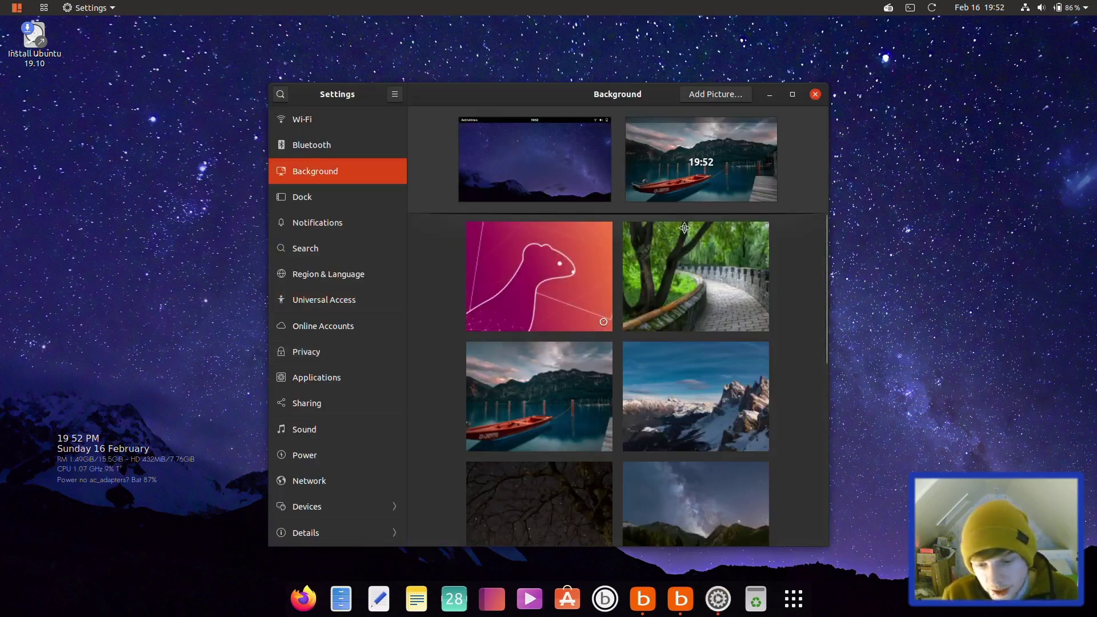
pyautogui.scroll(-10, 636, 418)
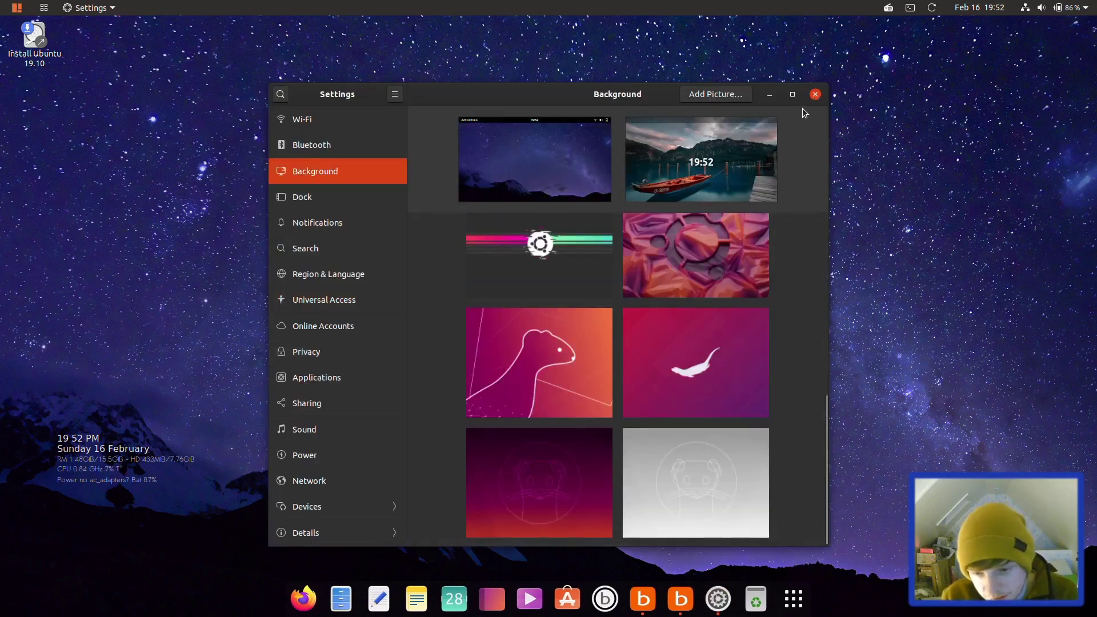
pyautogui.click(816, 94)
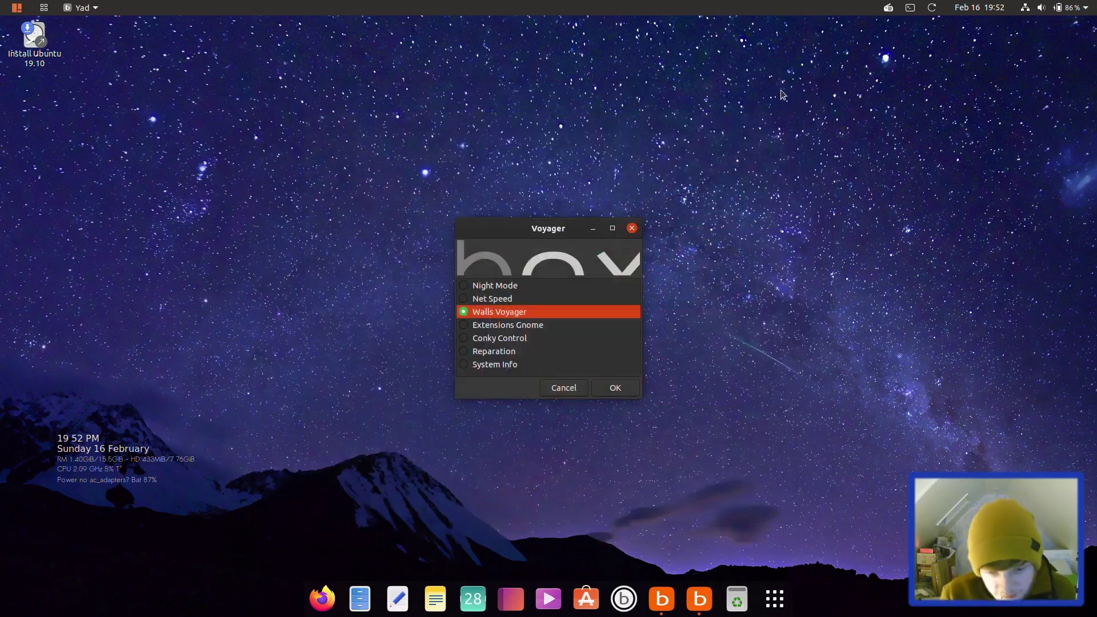
# - Find 000-day.png in the Walls Voyager thumbnails, set it as wallpaper, and close the viewer
pyautogui.click(609, 389)
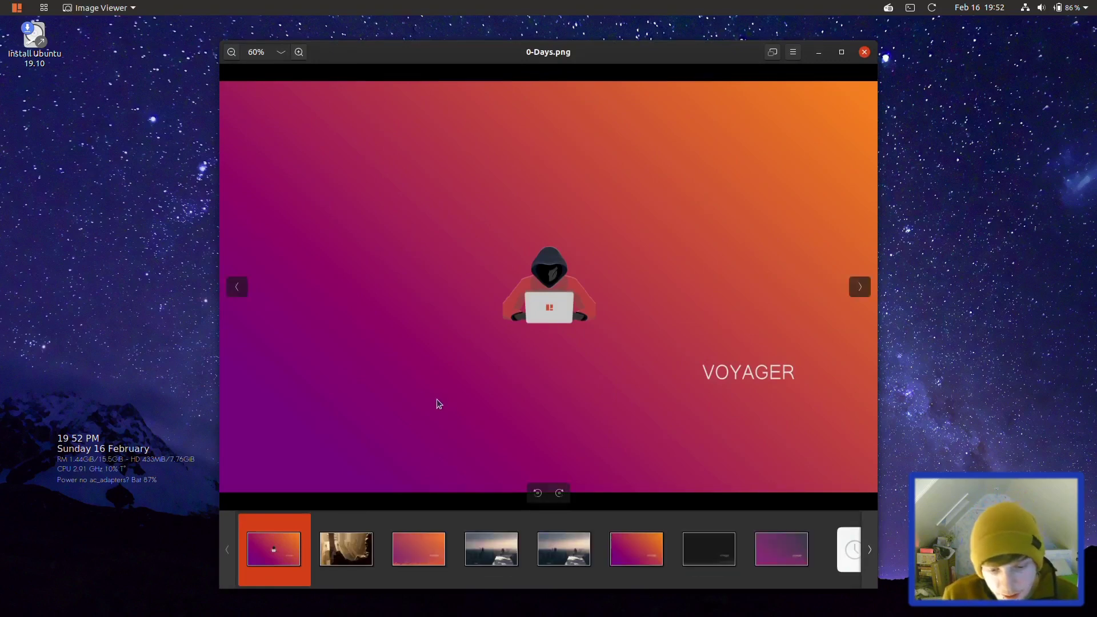
pyautogui.click(871, 551)
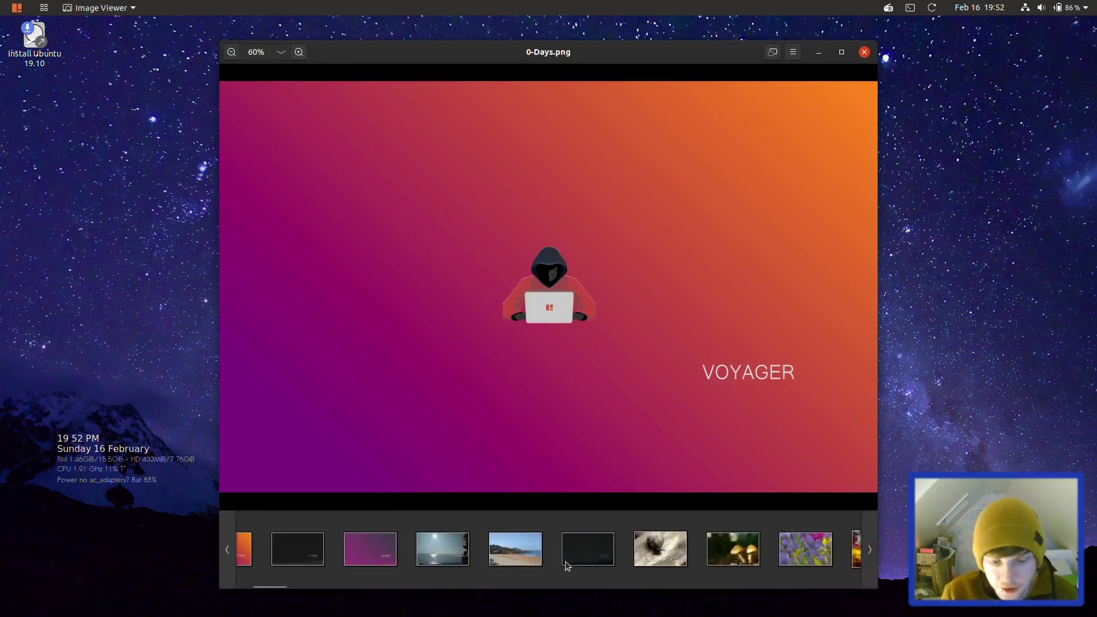
pyautogui.click(227, 548)
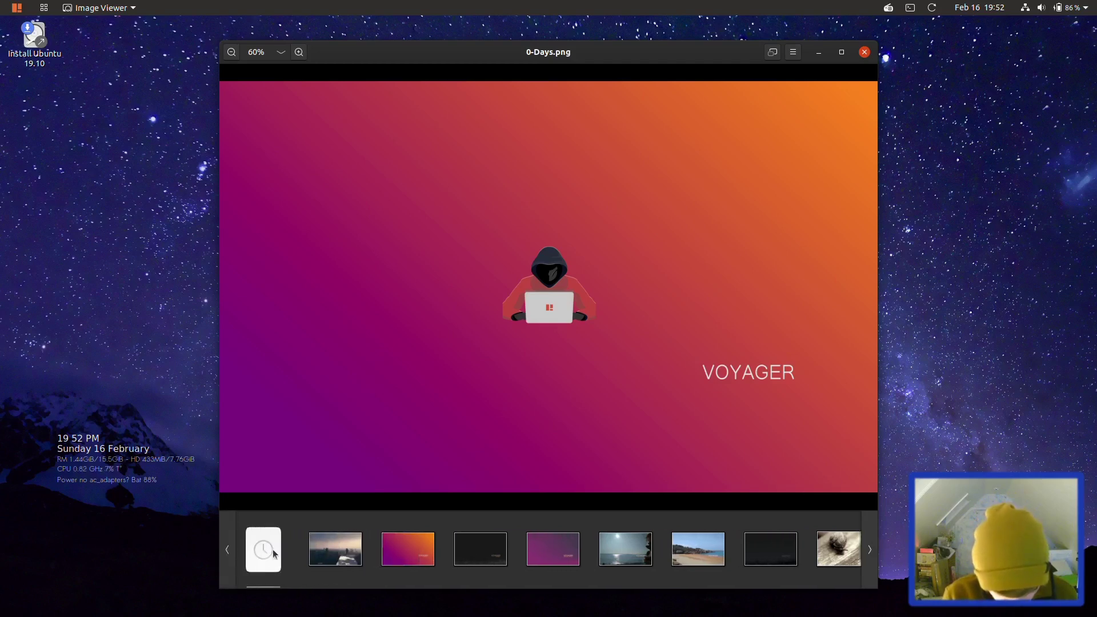
pyautogui.click(336, 549)
pyautogui.rightClick(615, 250)
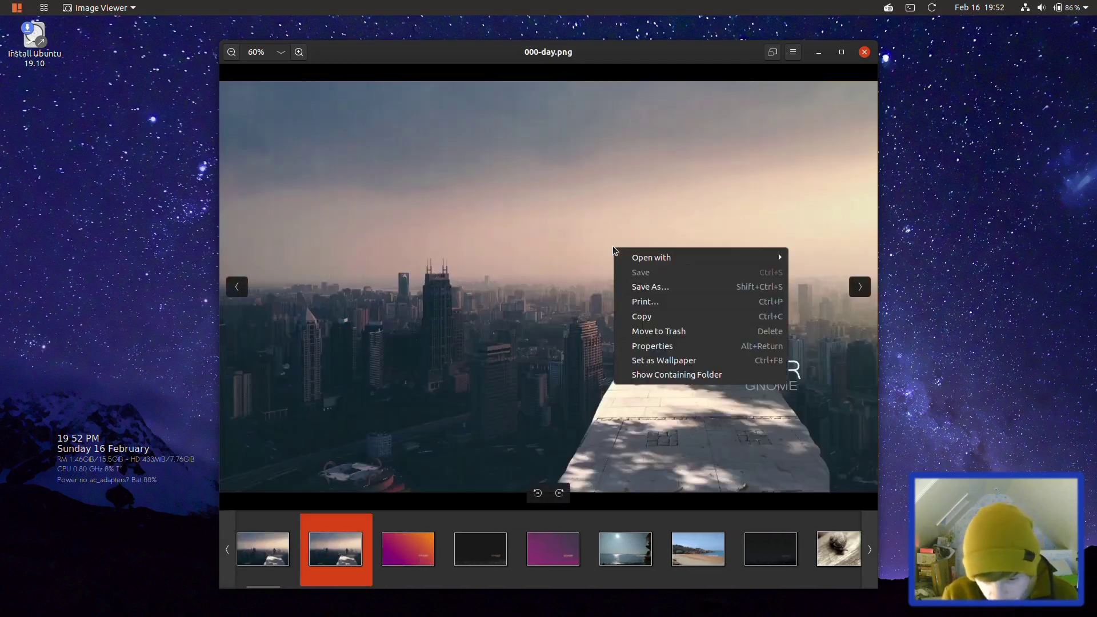
pyautogui.click(688, 358)
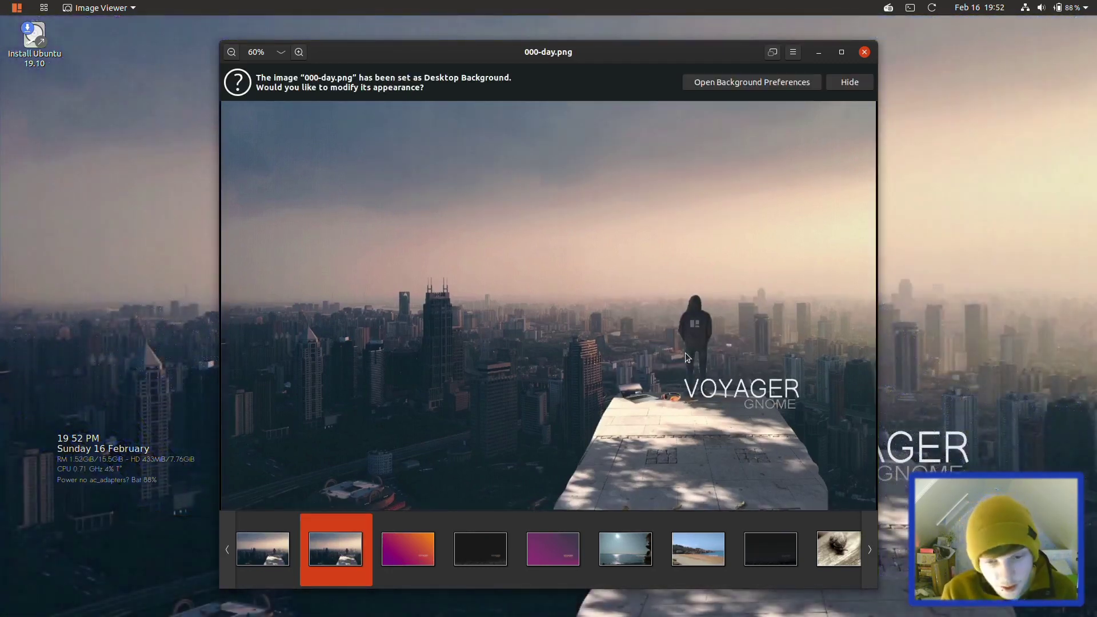
pyautogui.click(864, 53)
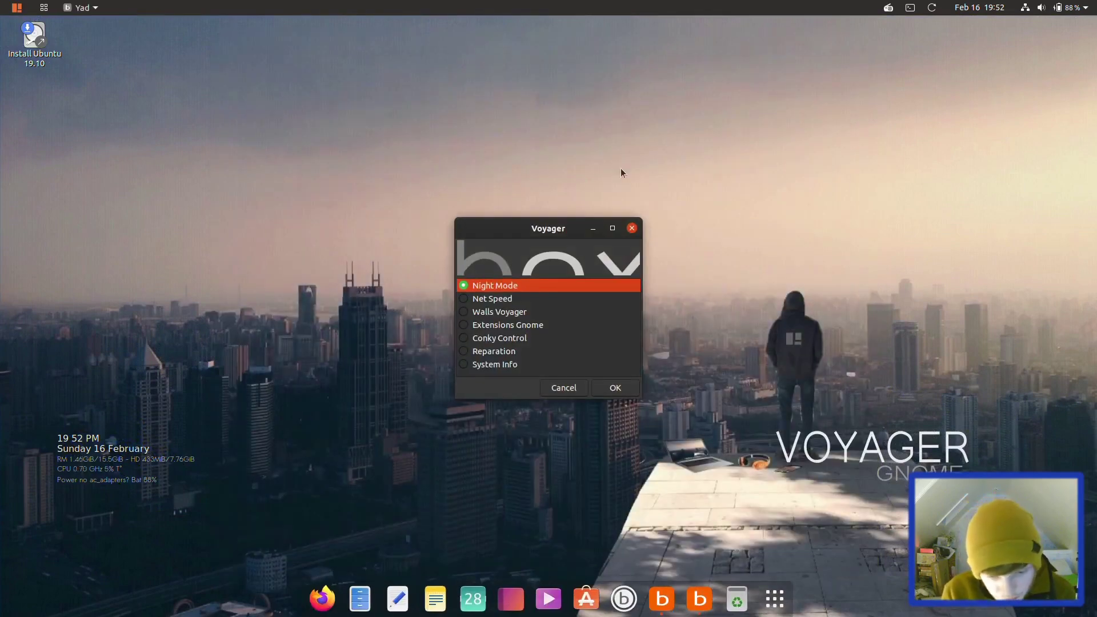
# - Open Extensions Gnome and confirm Installed Extensions as the listing option
pyautogui.click(465, 330)
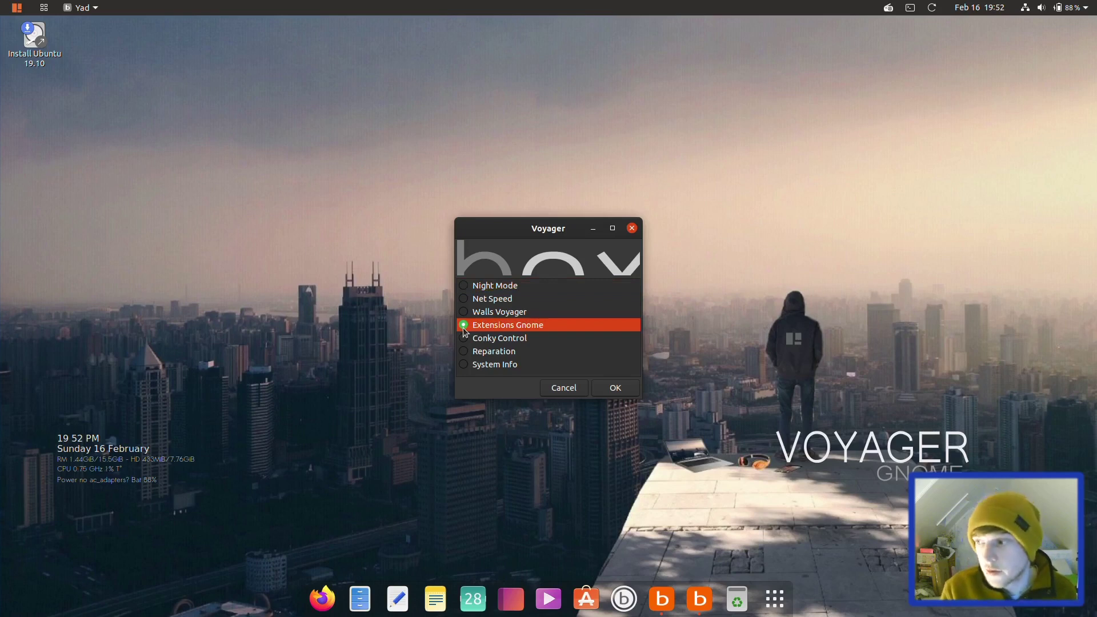
pyautogui.click(617, 387)
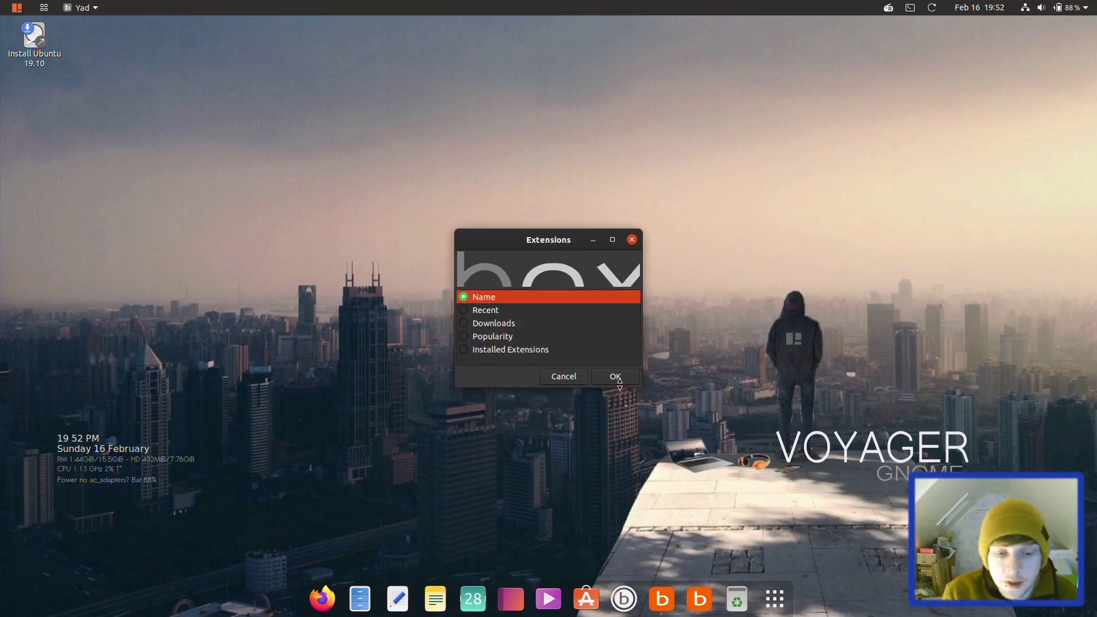
pyautogui.click(495, 351)
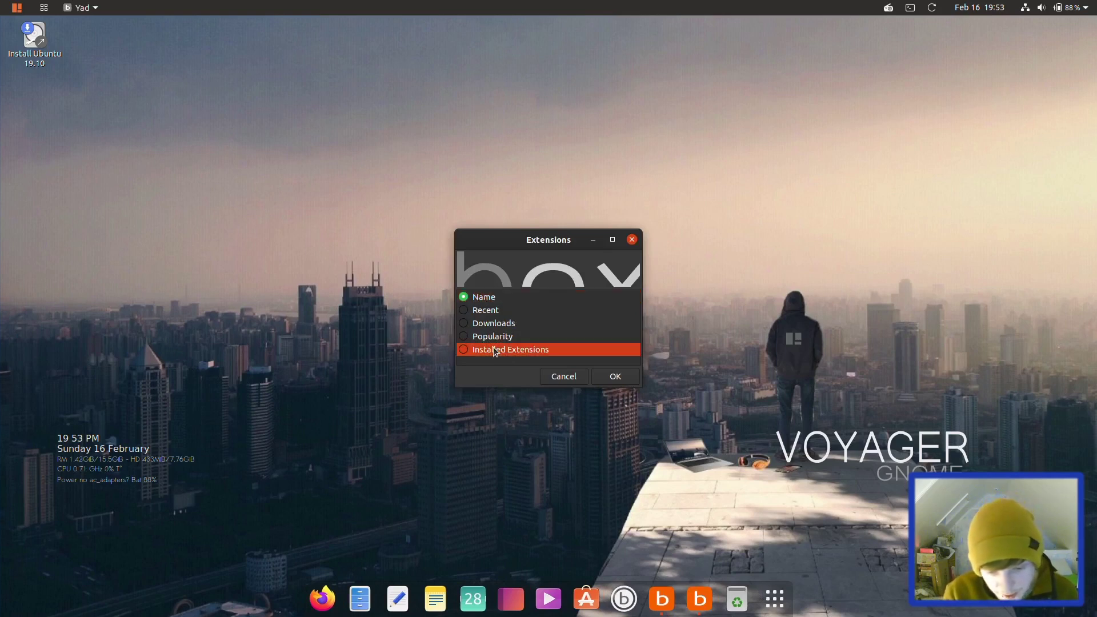
pyautogui.click(463, 350)
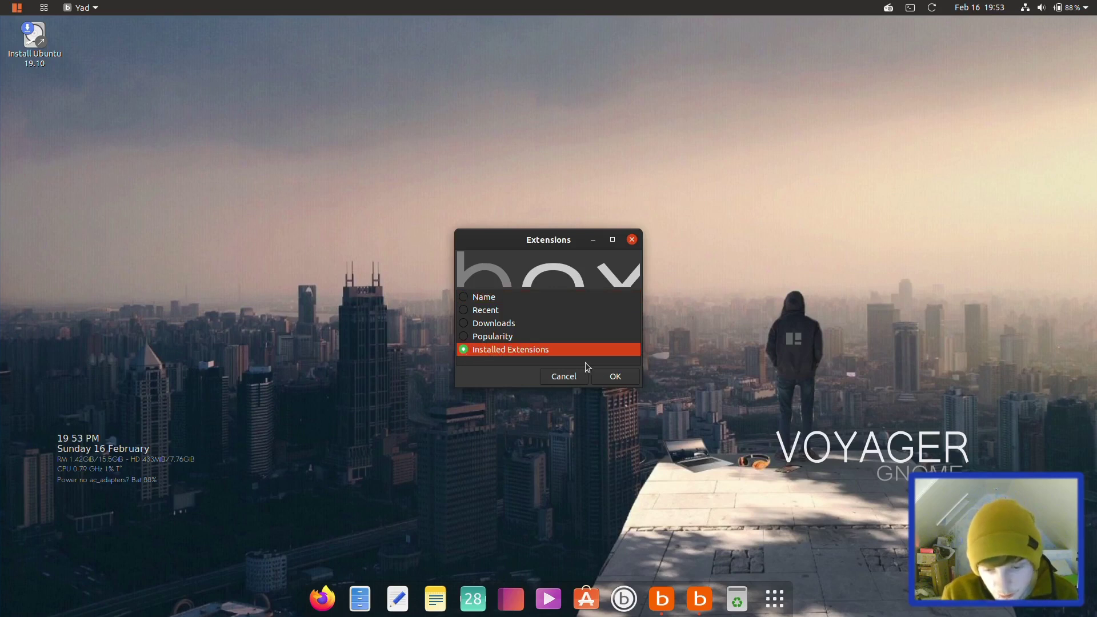
pyautogui.click(620, 377)
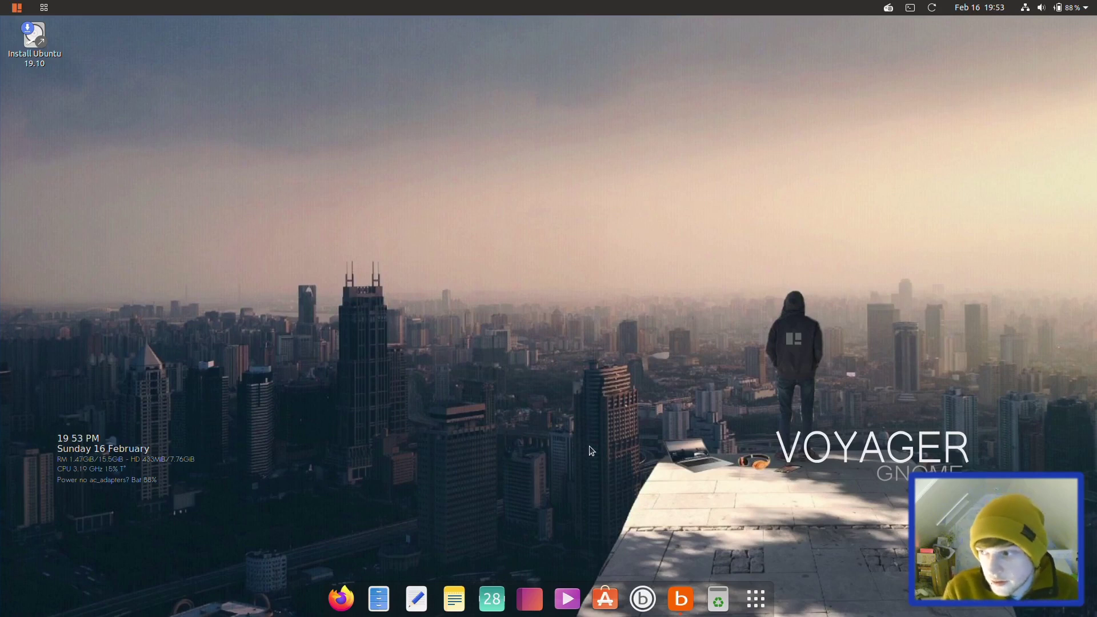
# - Switch to Firefox and quit it, closing both open tabs
pyautogui.press('super+1')
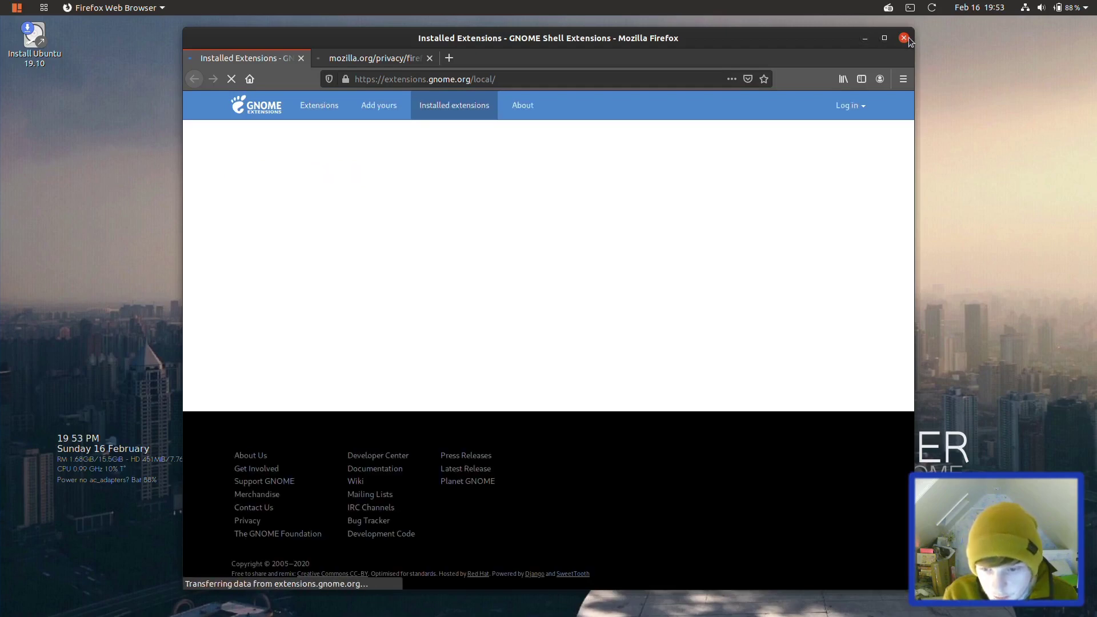
pyautogui.click(908, 40)
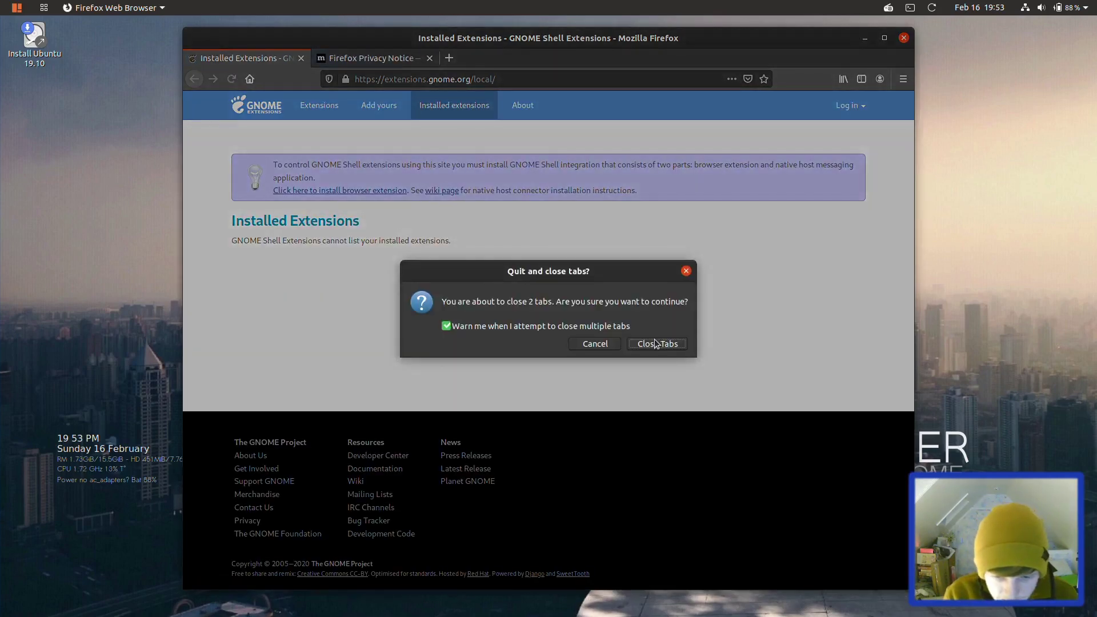
pyautogui.click(657, 340)
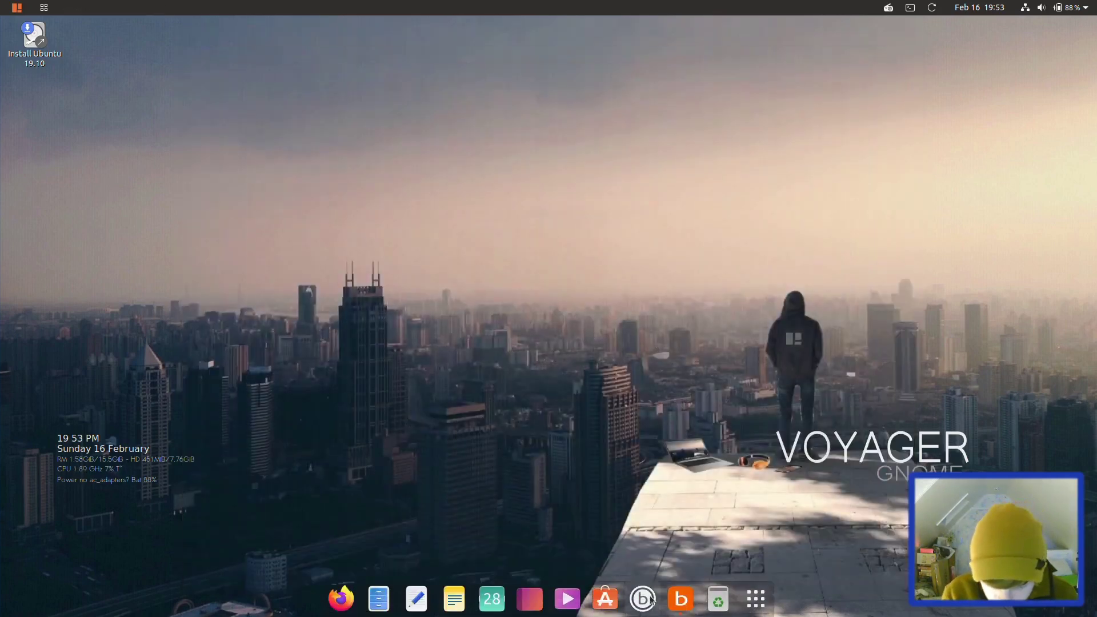
# - Relaunch Voyager Box, dismiss Extensions, and open Conky Control with its conky lists
pyautogui.click(682, 611)
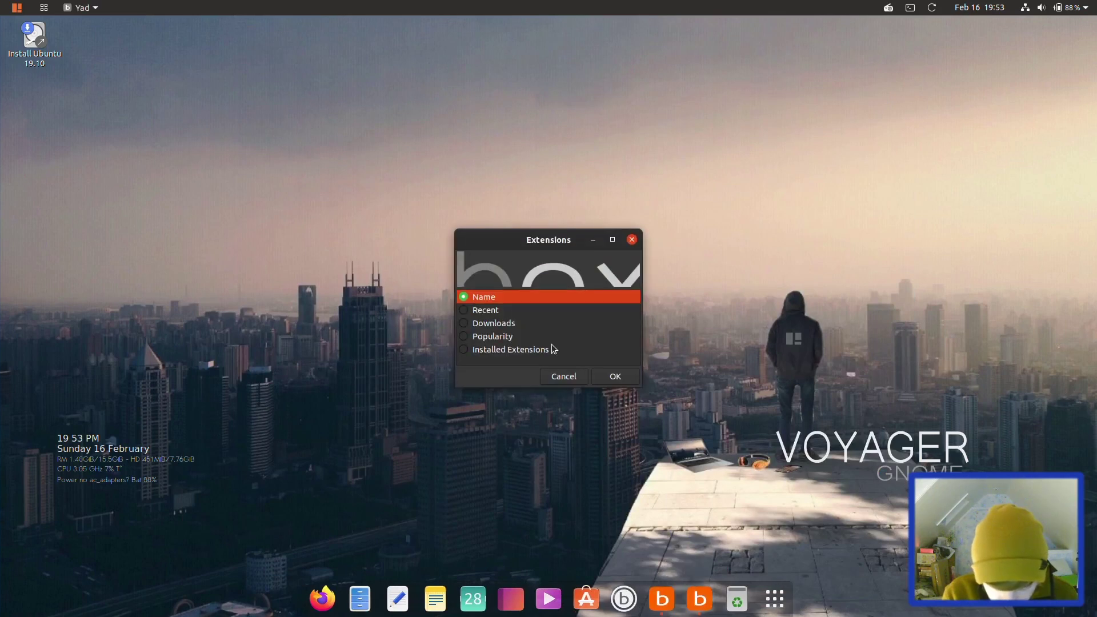
pyautogui.click(573, 376)
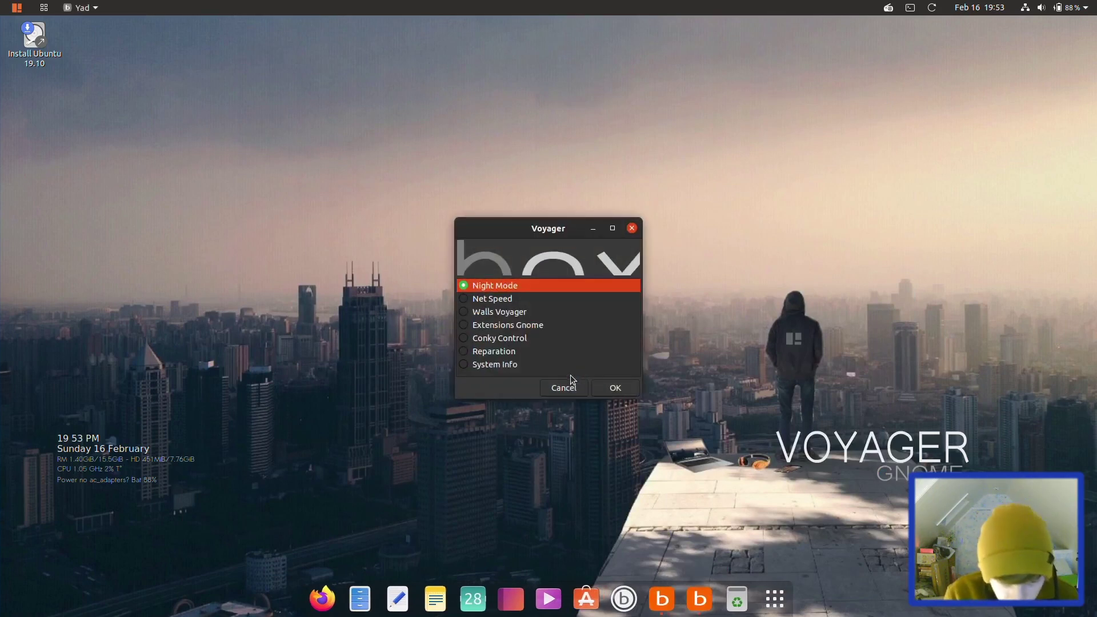
pyautogui.click(465, 338)
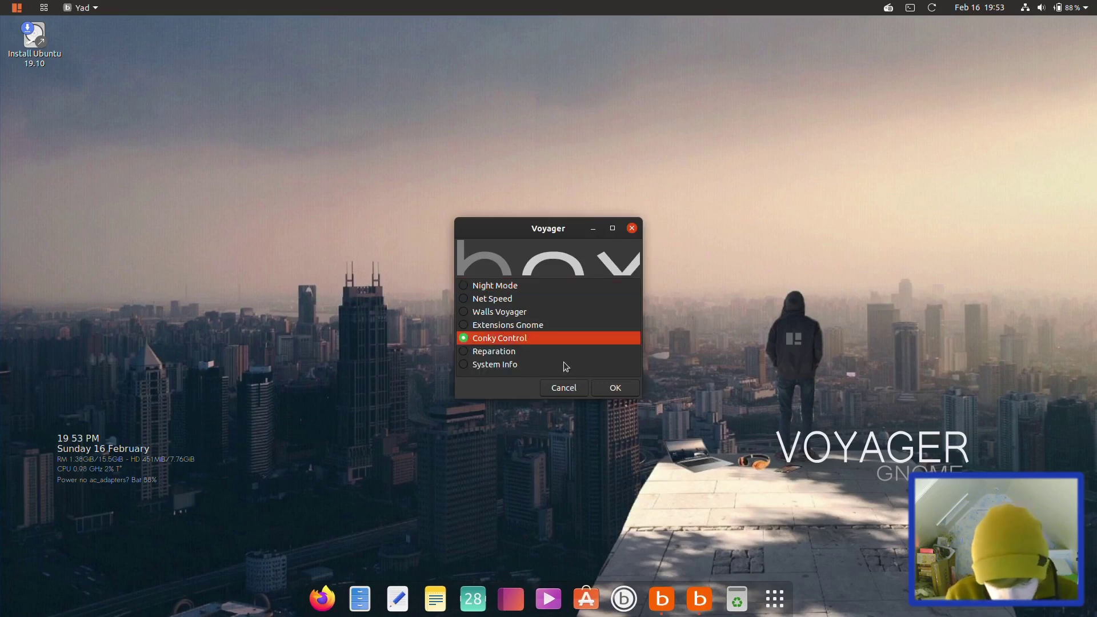
pyautogui.click(607, 390)
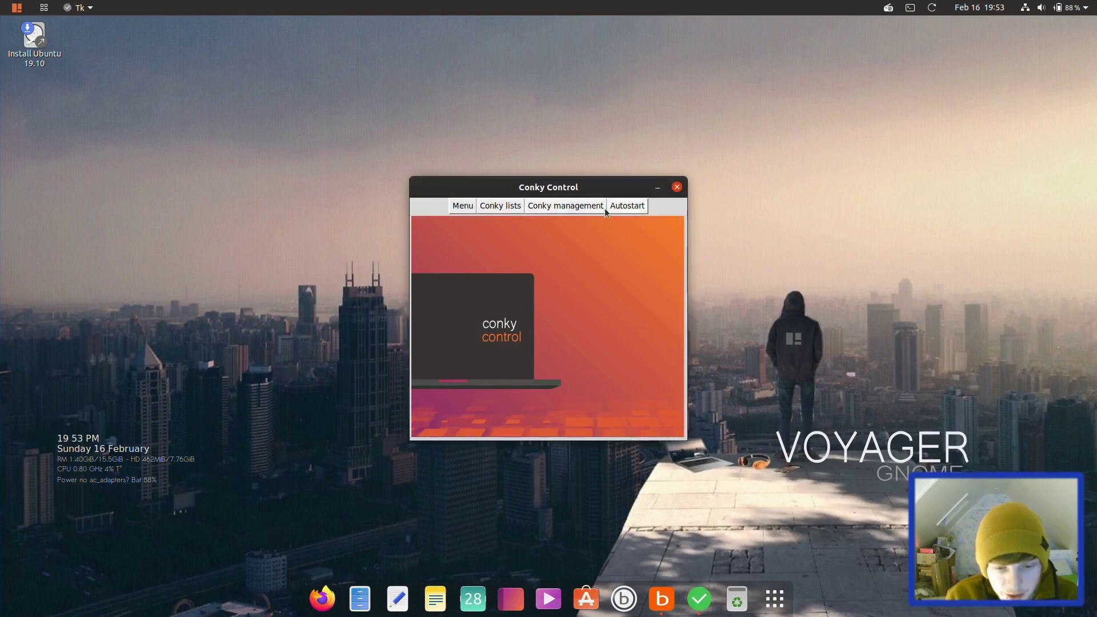
pyautogui.click(502, 207)
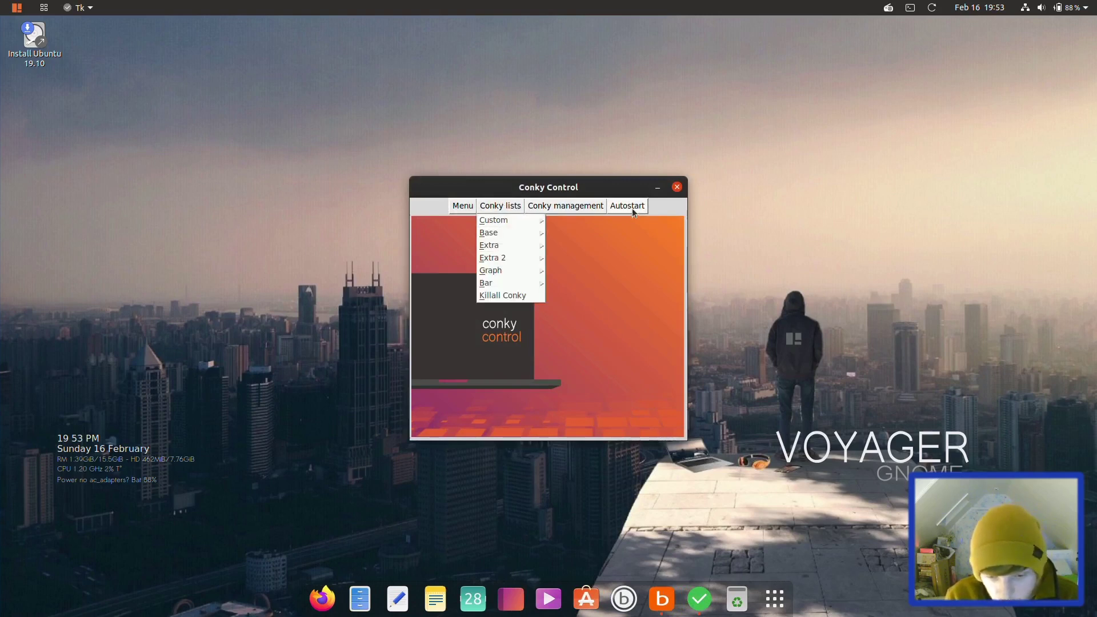
# - Close Conky Control, run Reparation's Purge Cache Home, and return to the Voyager menu
pyautogui.click(681, 188)
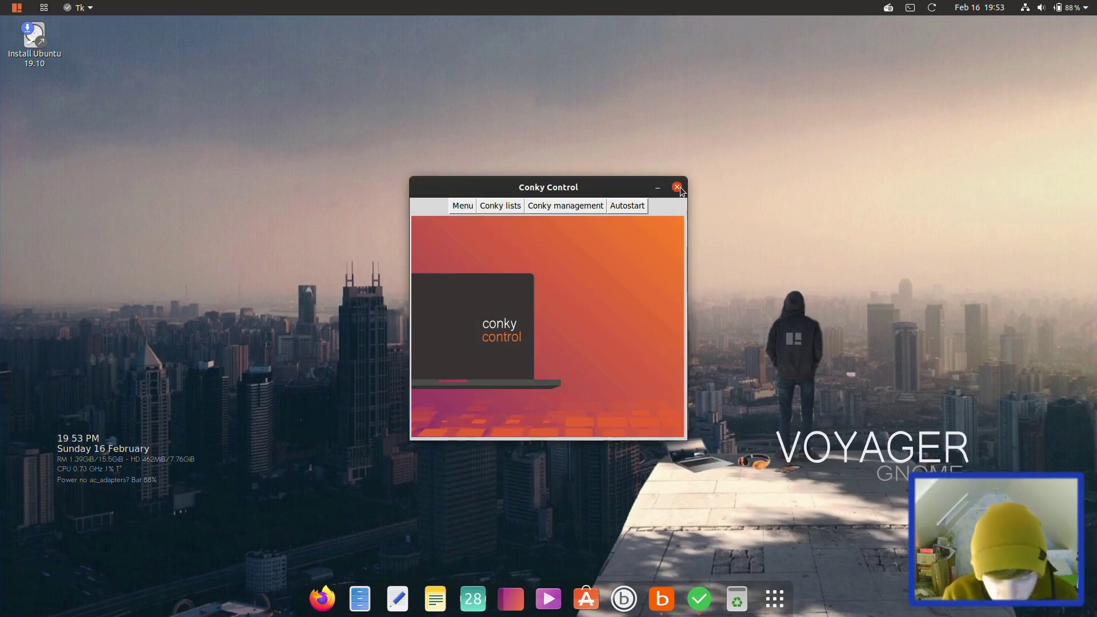
pyautogui.click(677, 187)
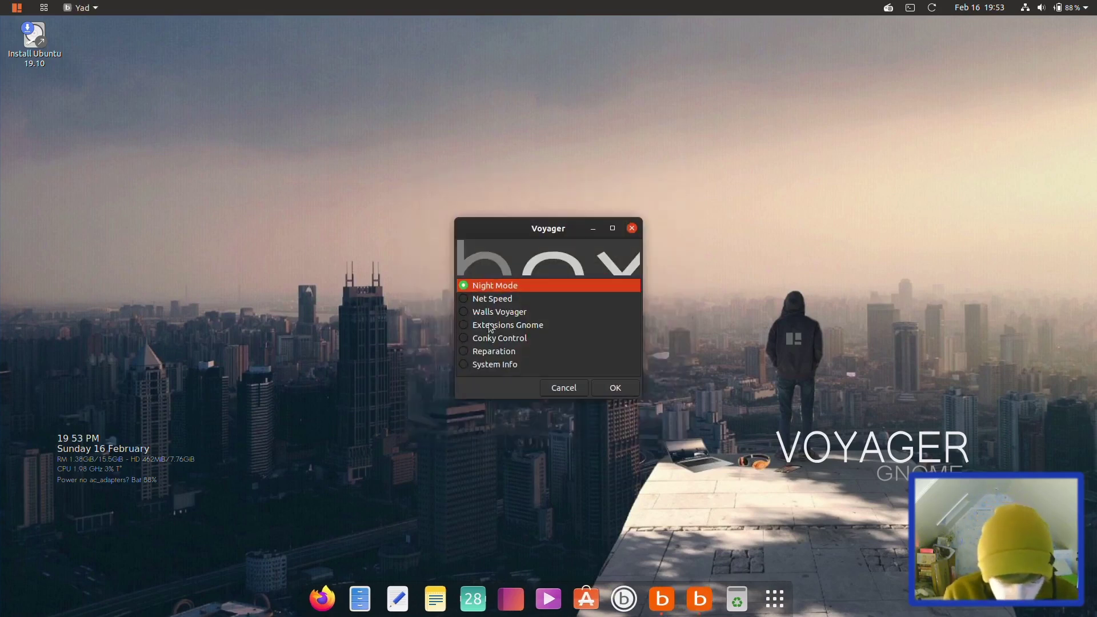
pyautogui.click(464, 352)
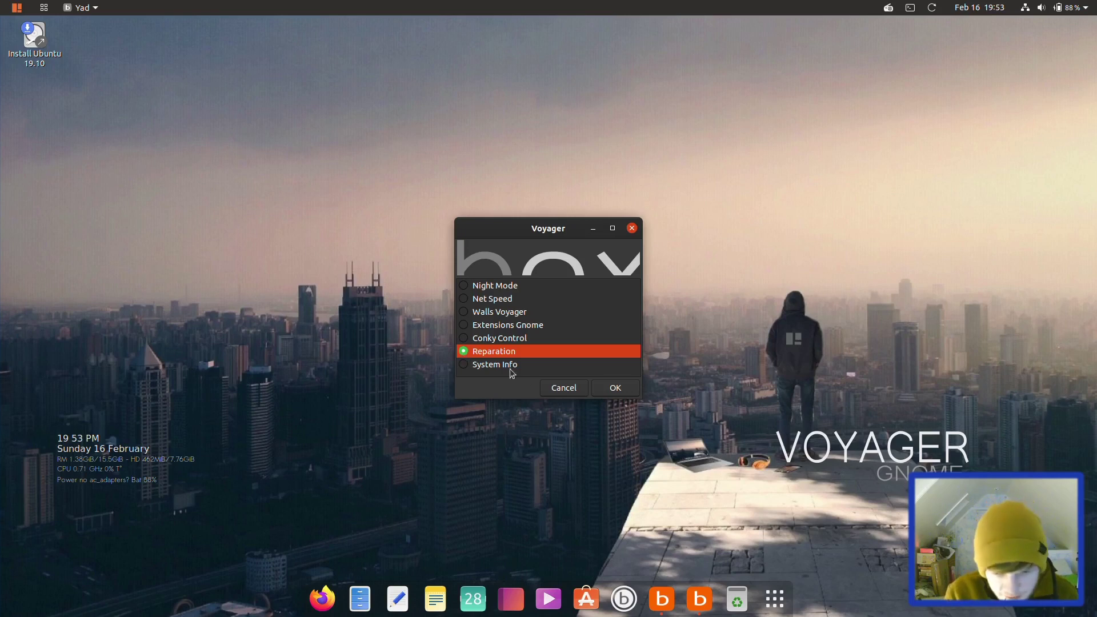
pyautogui.click(608, 393)
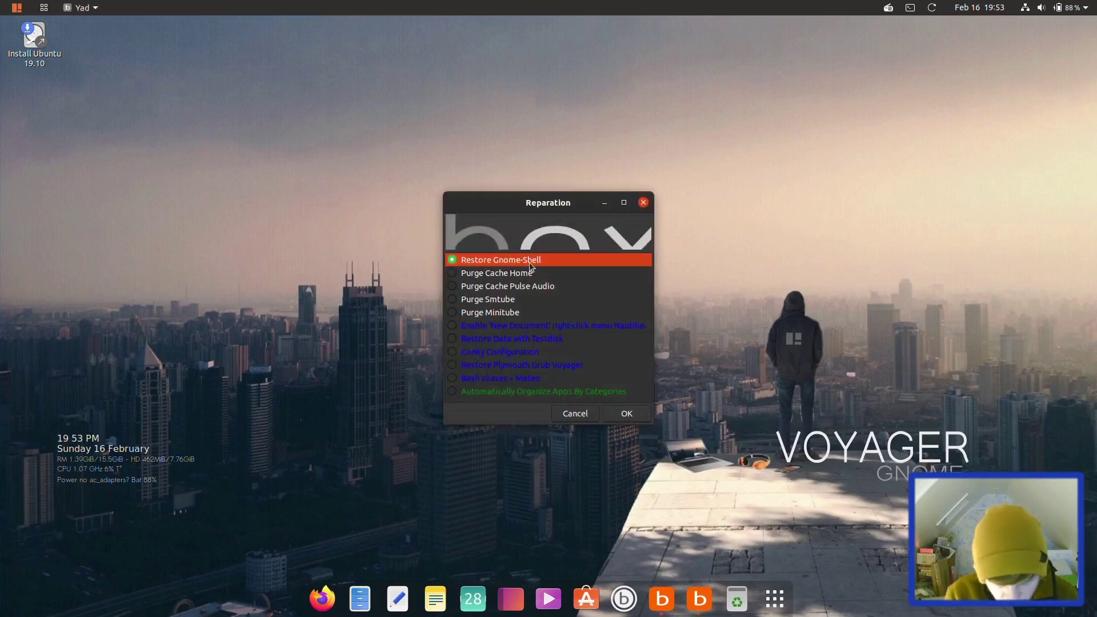
pyautogui.click(485, 274)
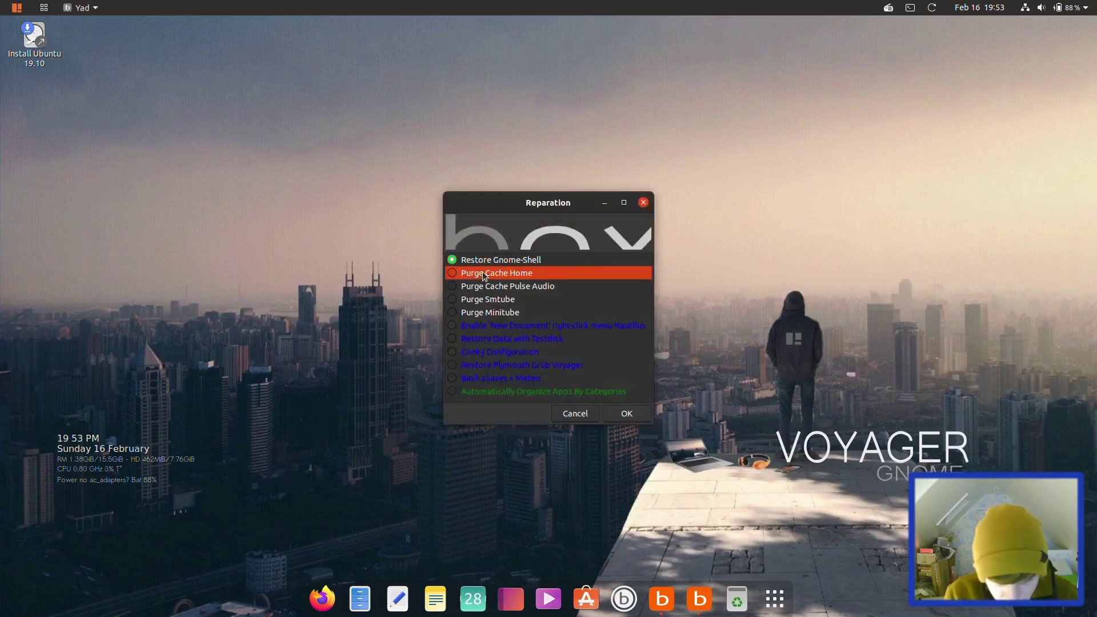
pyautogui.click(454, 274)
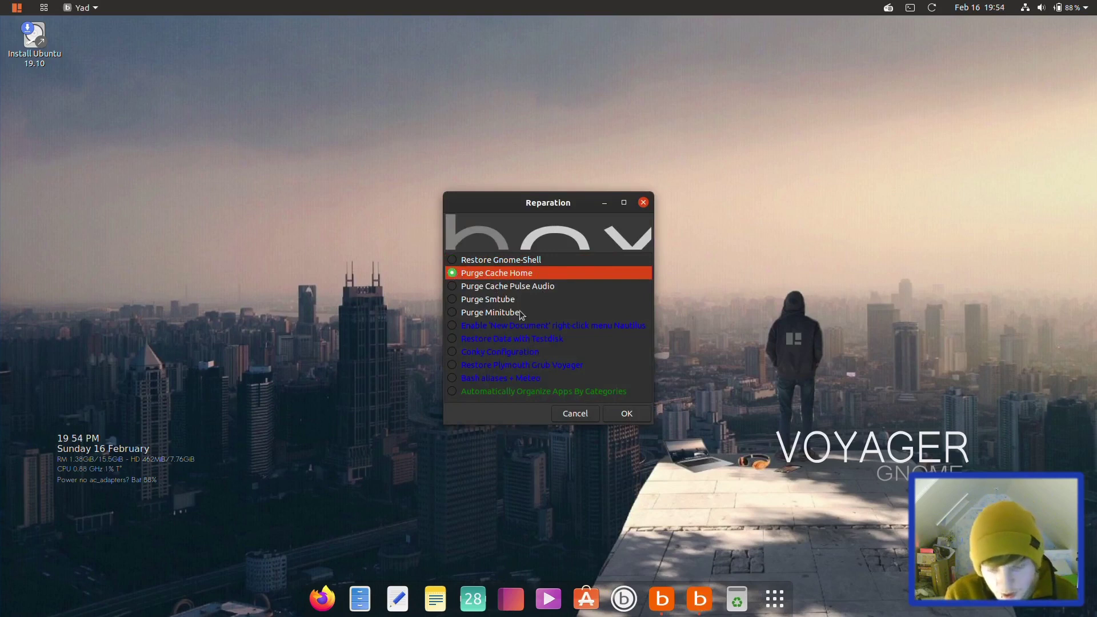
pyautogui.click(627, 412)
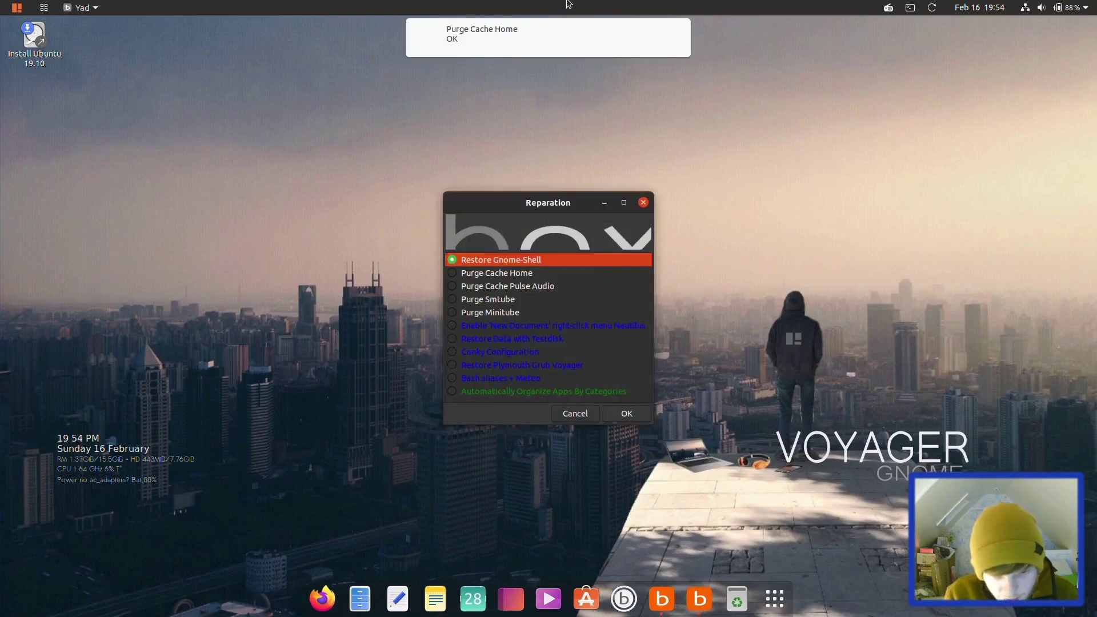
pyautogui.click(520, 49)
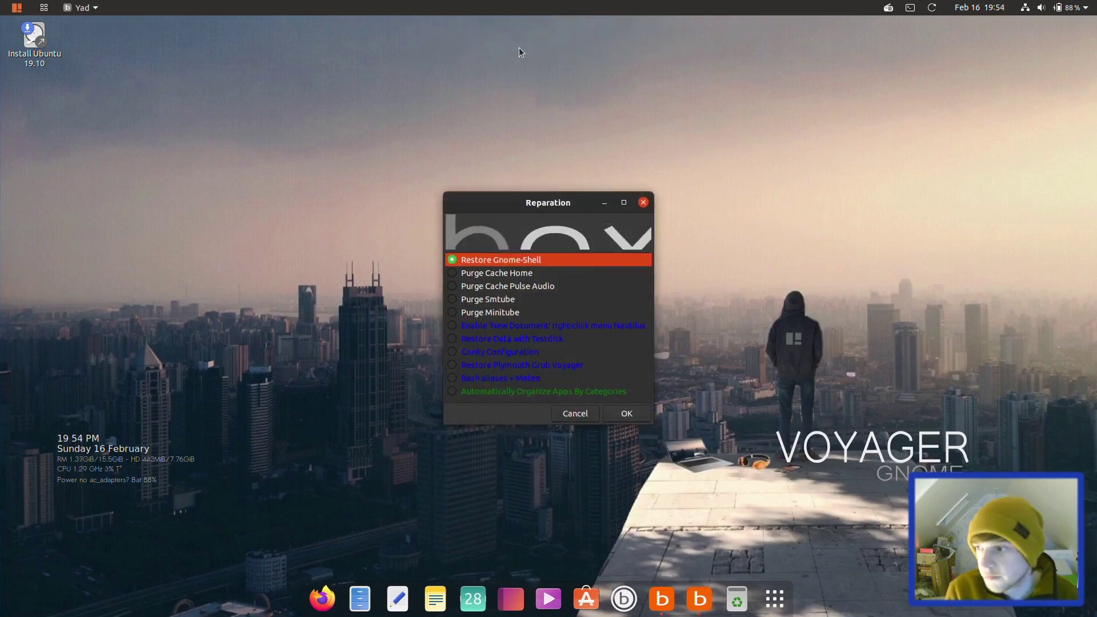
pyautogui.click(575, 414)
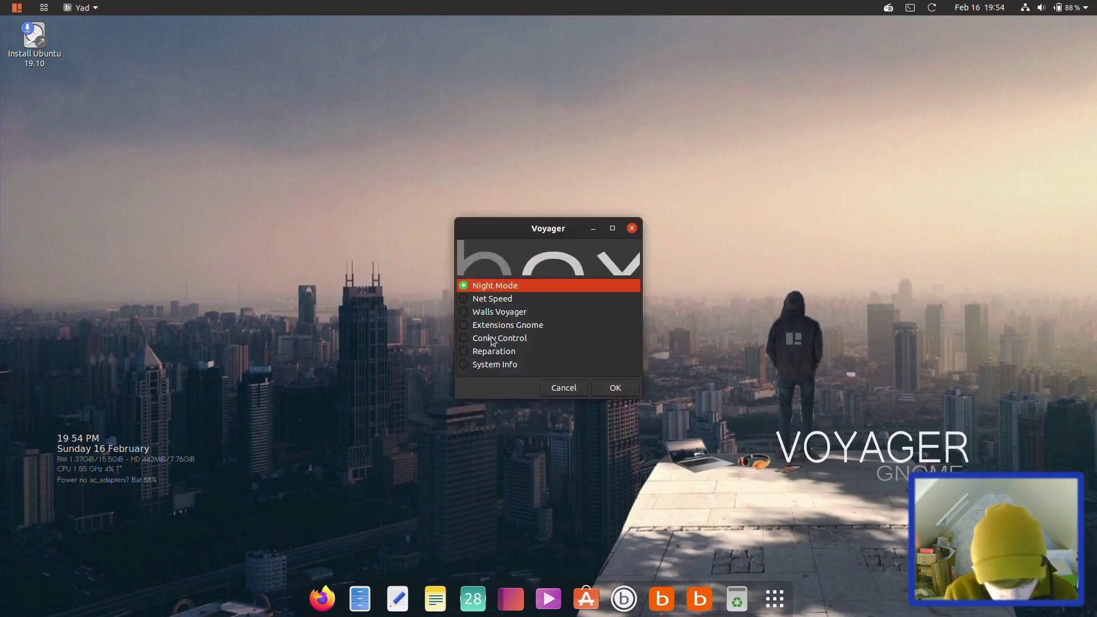
# - Show System Info in a terminal and rerun neofetch there
pyautogui.click(463, 364)
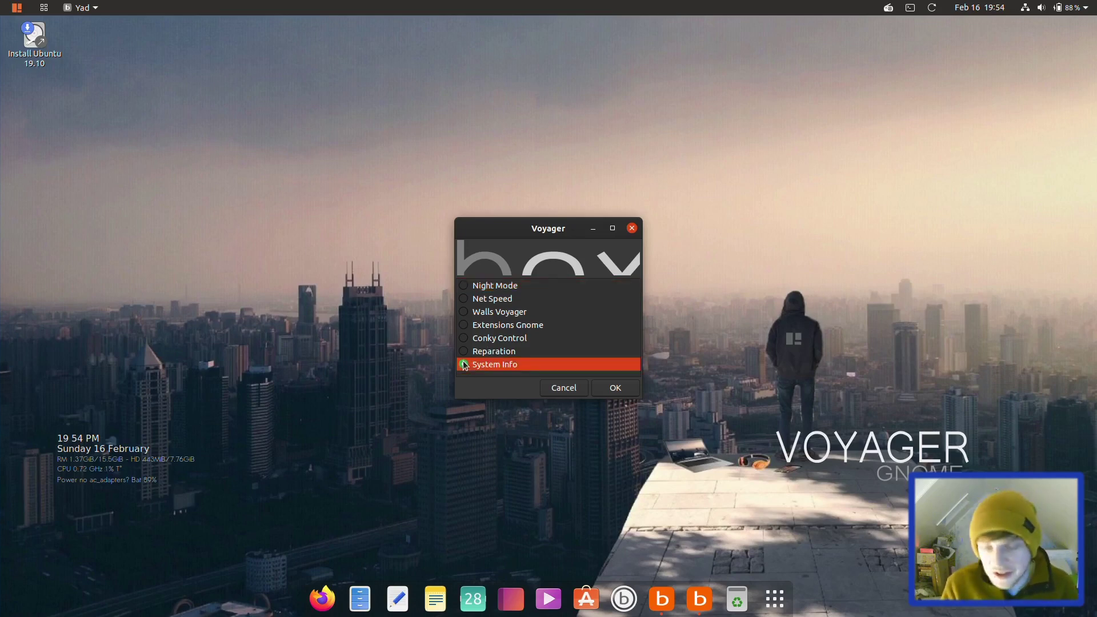
pyautogui.click(599, 388)
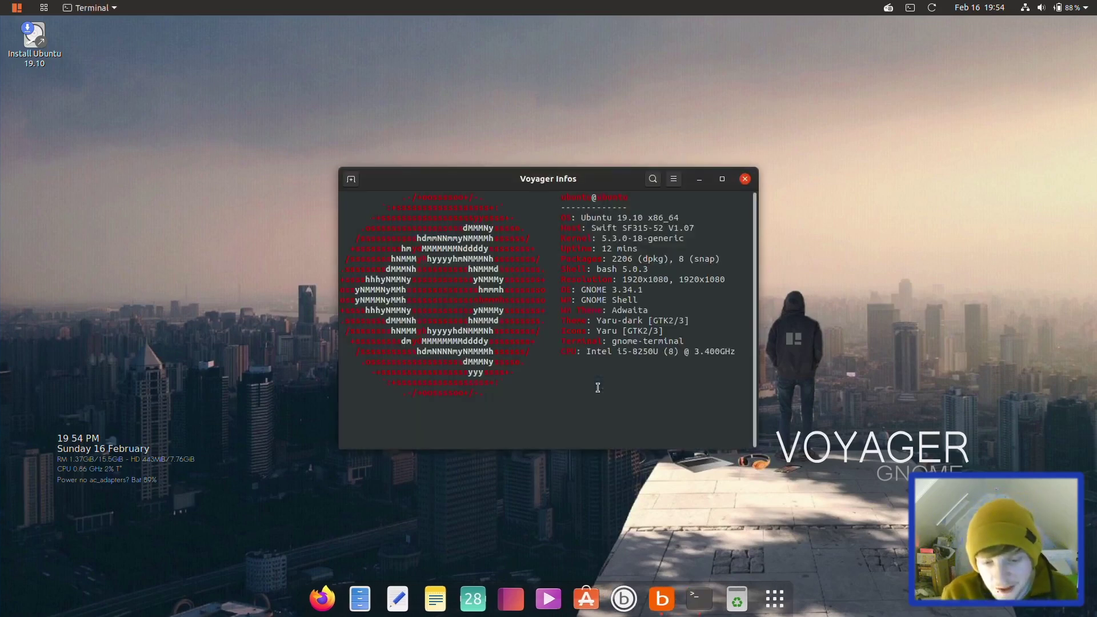
pyautogui.write('neofetch')
pyautogui.press('Return')
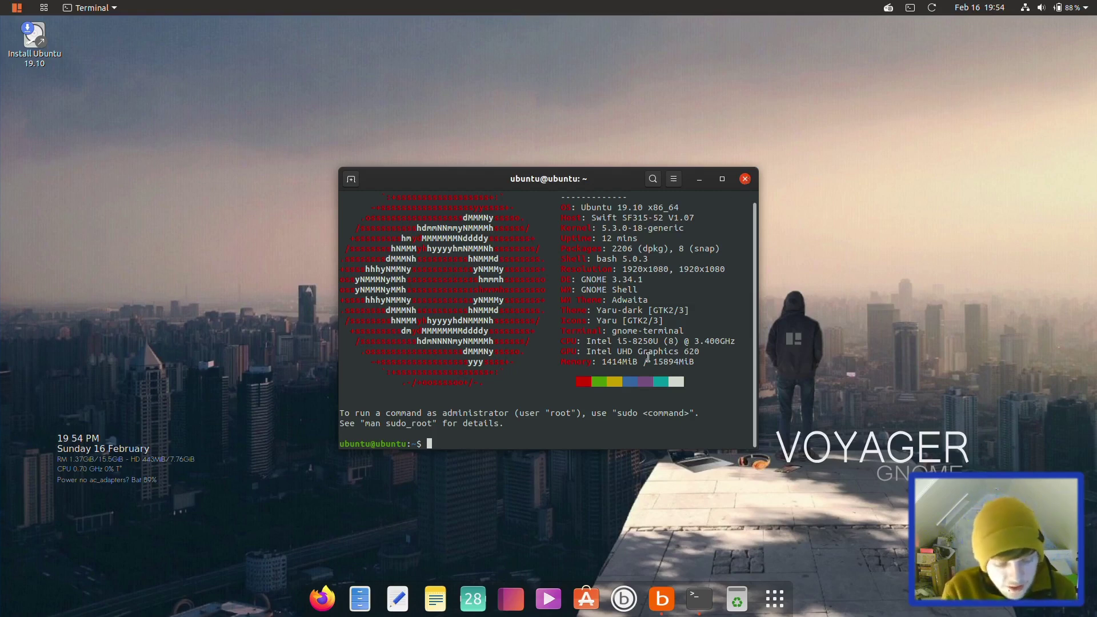
pyautogui.press('super')
pyautogui.write('thunder')
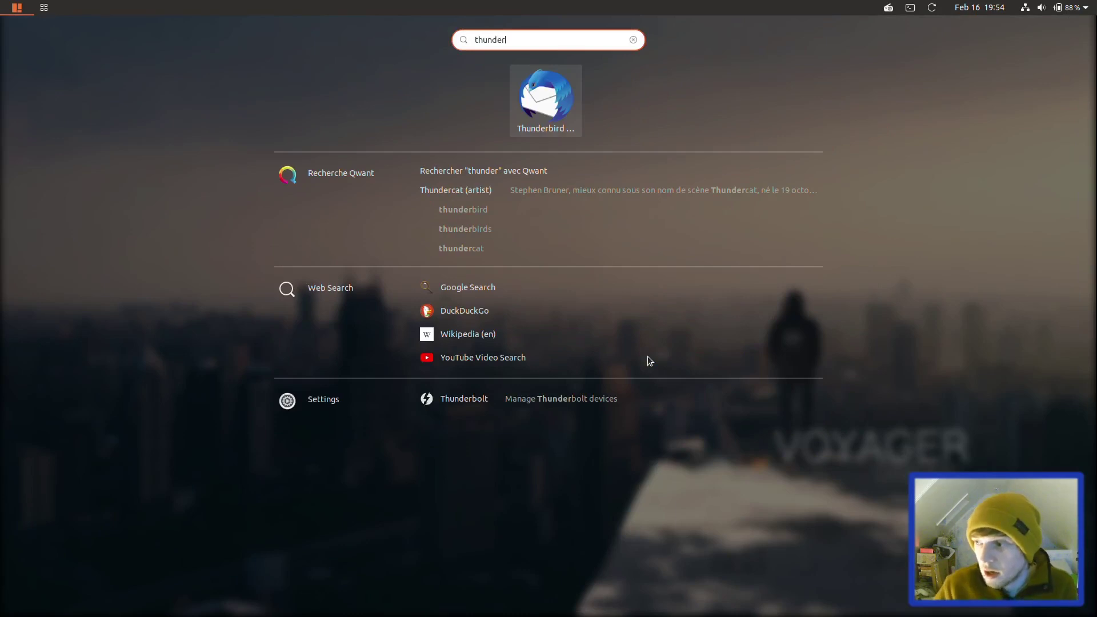
pyautogui.press('BackSpace')
pyautogui.press('BackSpace')
pyautogui.press('BackSpace')
pyautogui.press('BackSpace')
pyautogui.press('BackSpace')
pyautogui.press('BackSpace')
pyautogui.press('BackSpace')
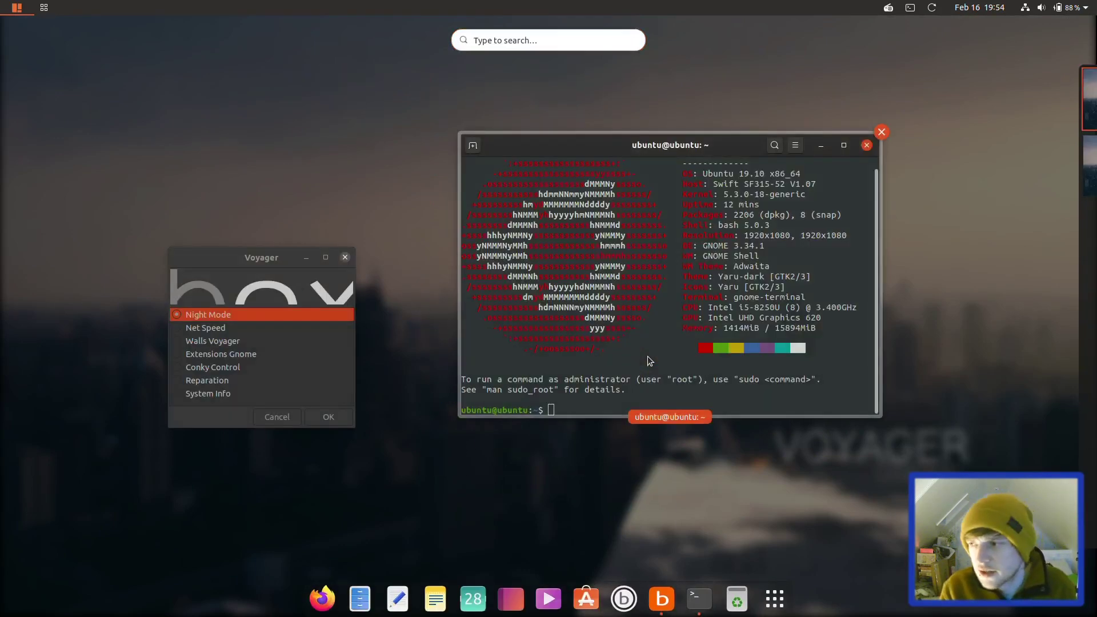
pyautogui.write('tele')
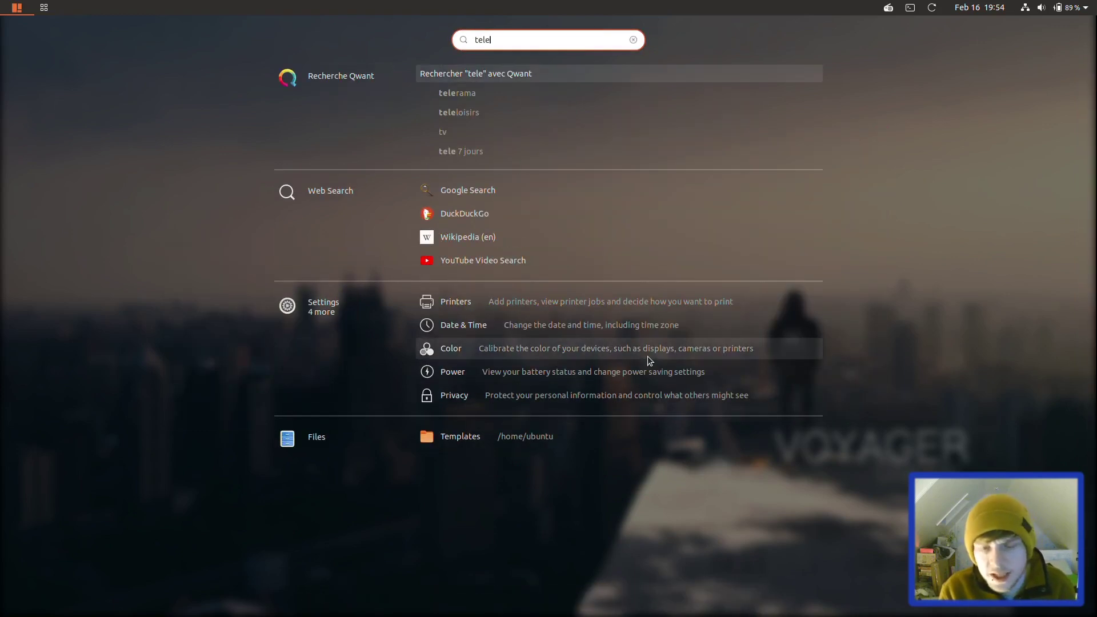
pyautogui.press('super')
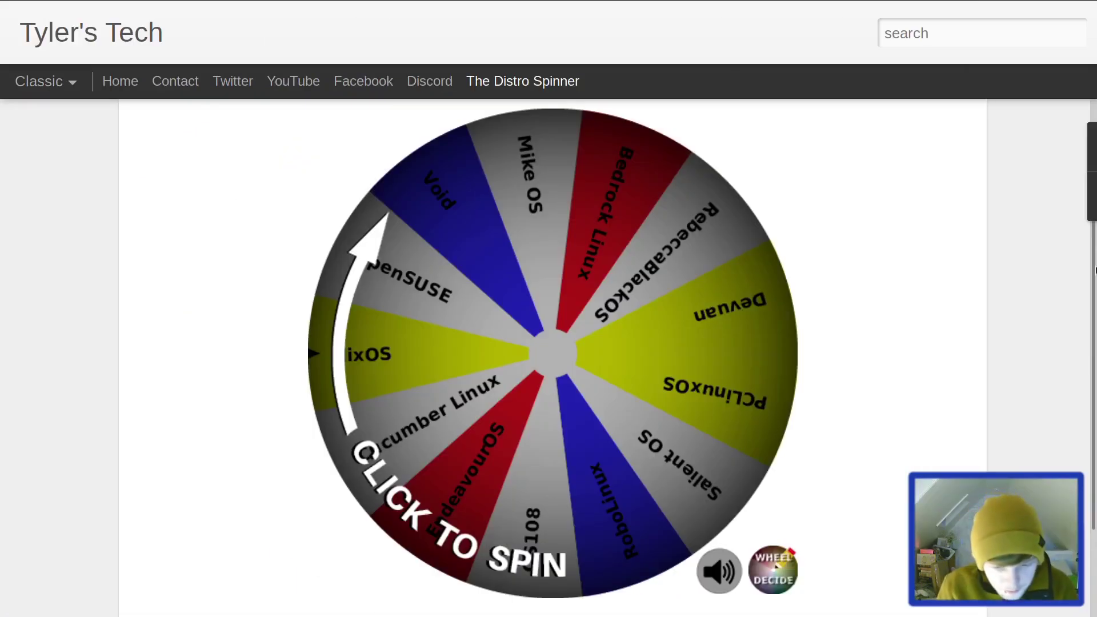
# - Spin The Distro Spinner wheel, landing on the Salient OS v19.12 installer
pyautogui.click(631, 363)
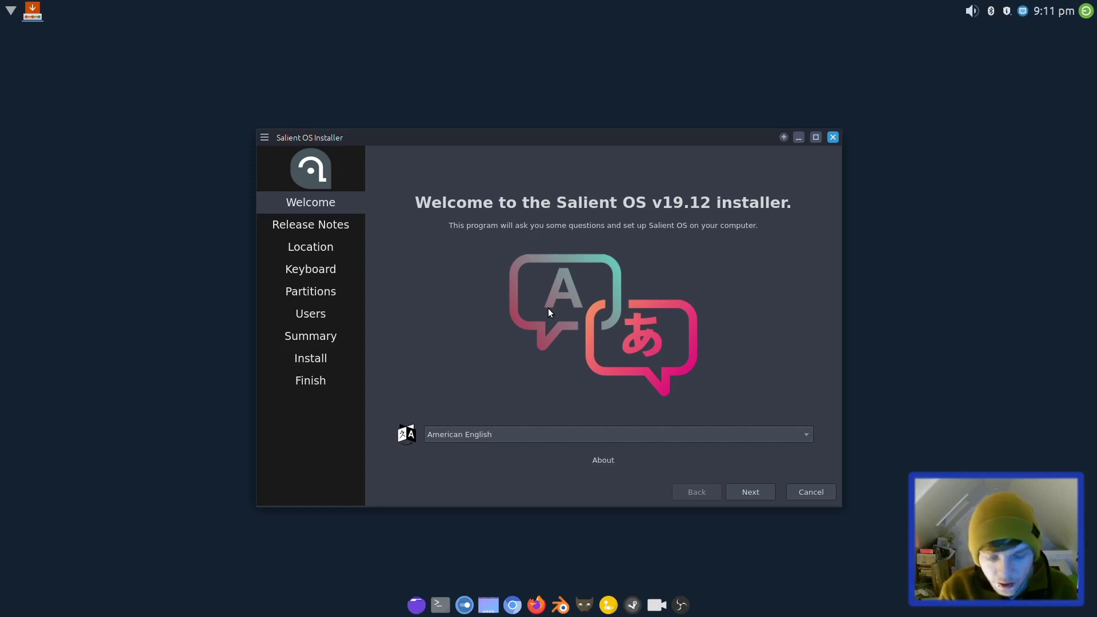
# - Choose British English (United Kingdom), pass Release Notes and Location, and test the UK layout with '~@'
pyautogui.click(502, 436)
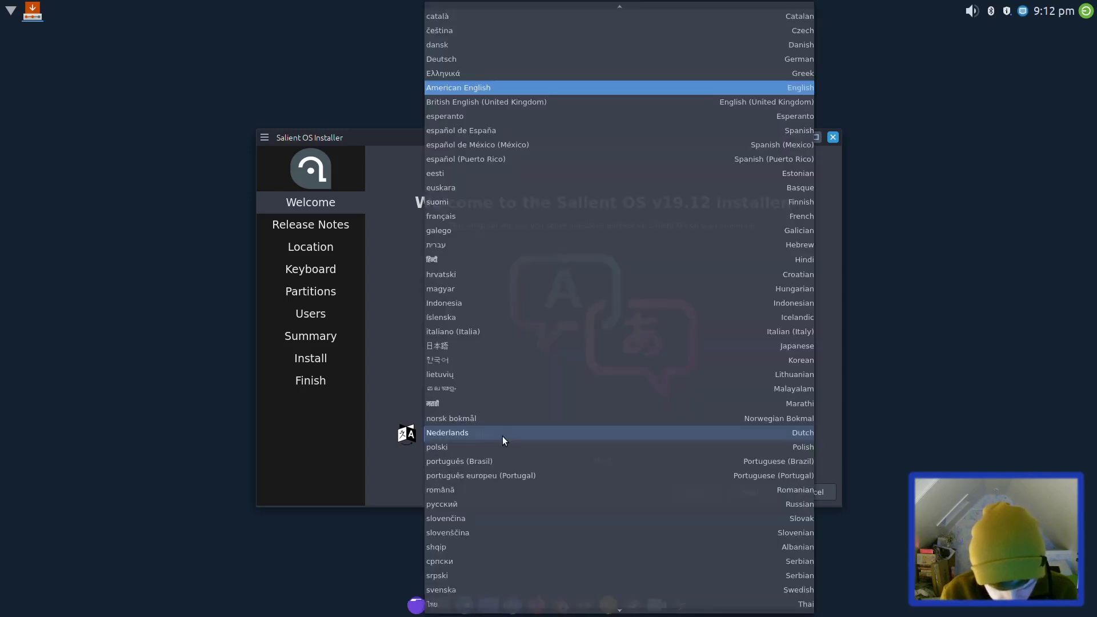
pyautogui.click(532, 103)
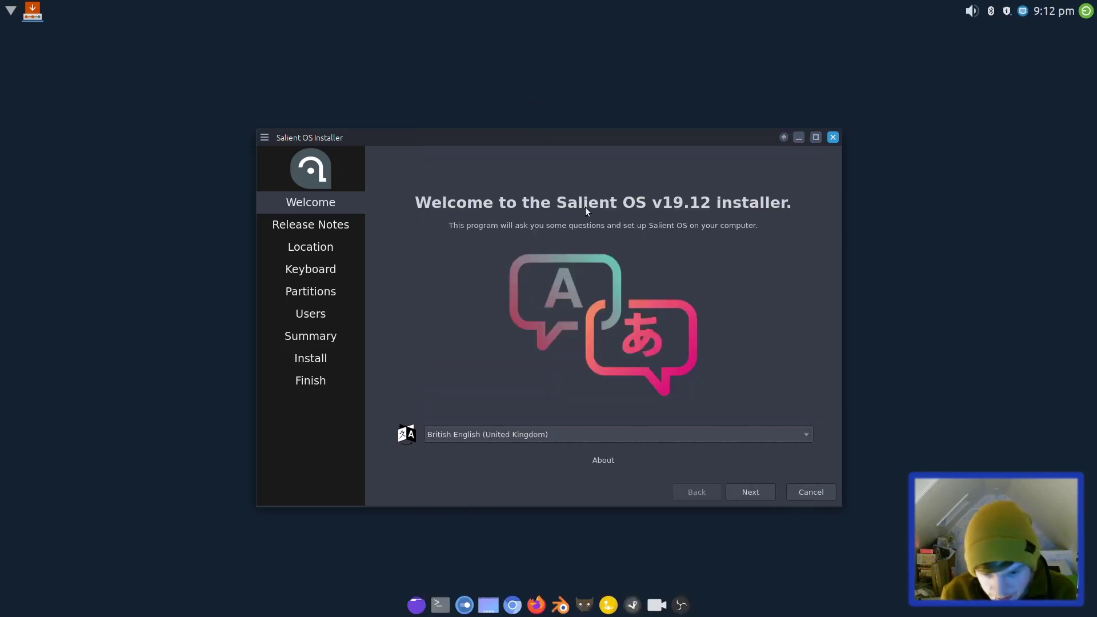
pyautogui.click(756, 499)
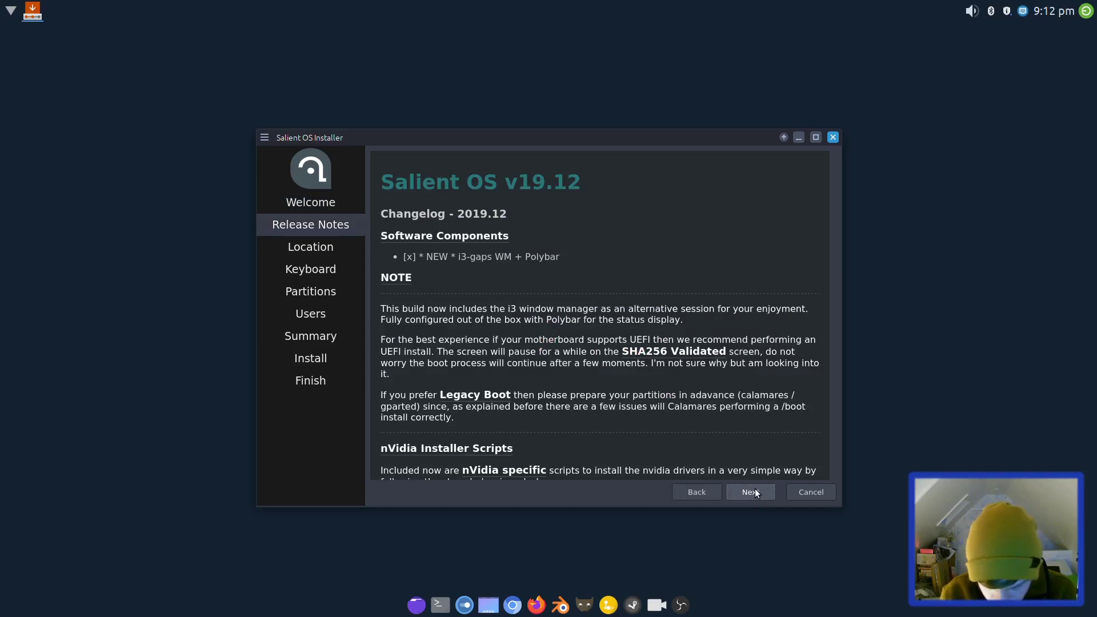
pyautogui.click(737, 493)
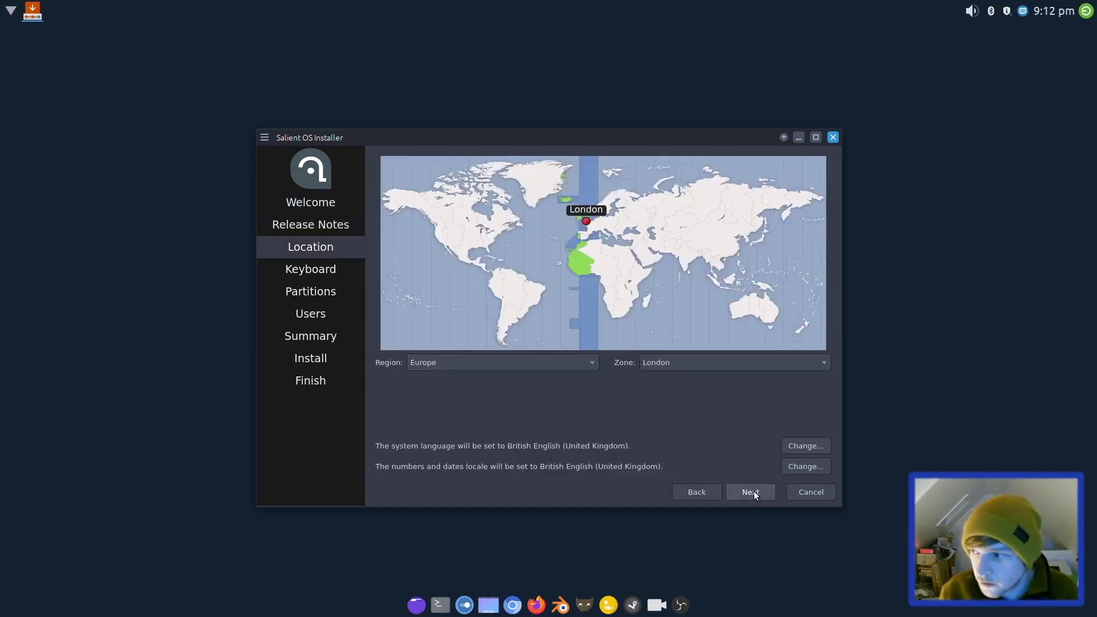
pyautogui.click(753, 492)
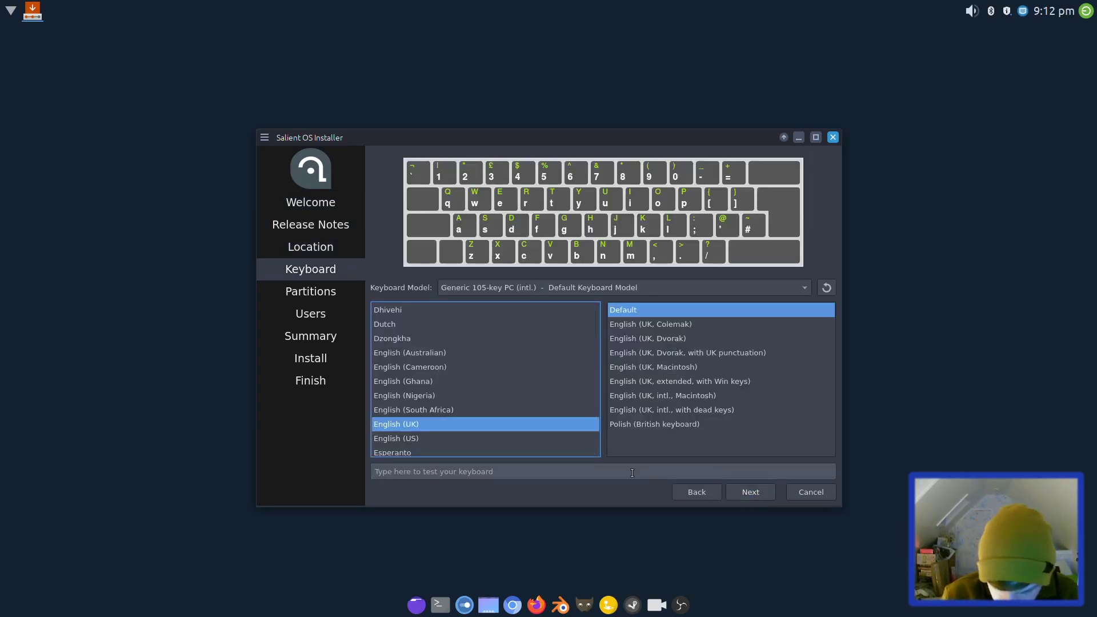
pyautogui.click(632, 473)
pyautogui.write('~@')
# - Erase the whole disk with Swap (with Hibernate): 300 MiB boot, 221.1 GiB ext4, 17.1 GiB swap
pyautogui.click(761, 494)
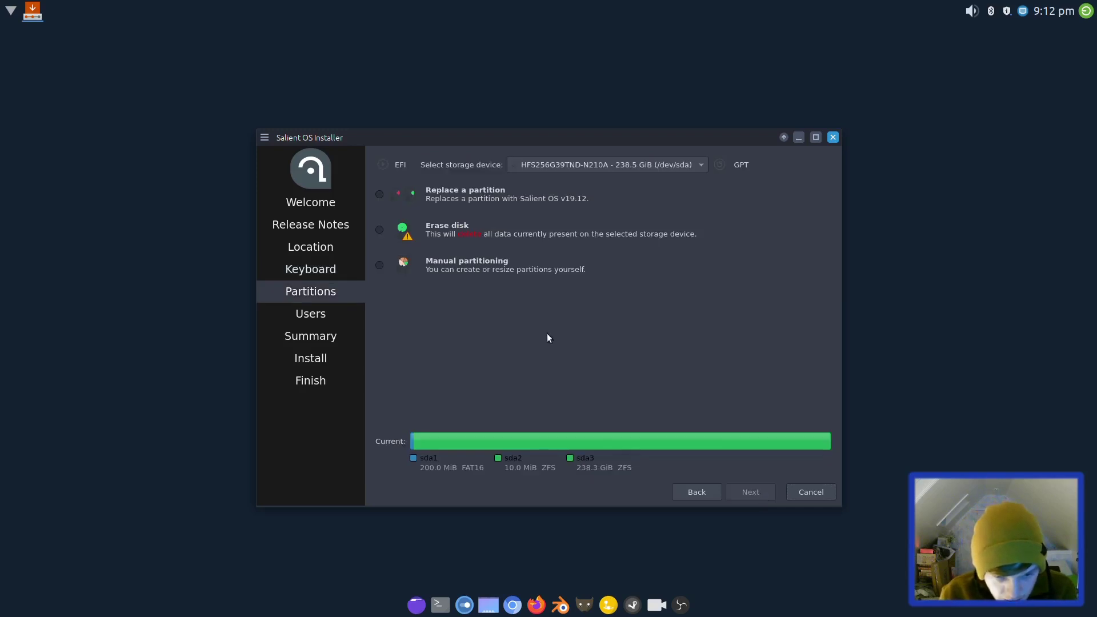
pyautogui.click(379, 229)
pyautogui.click(465, 266)
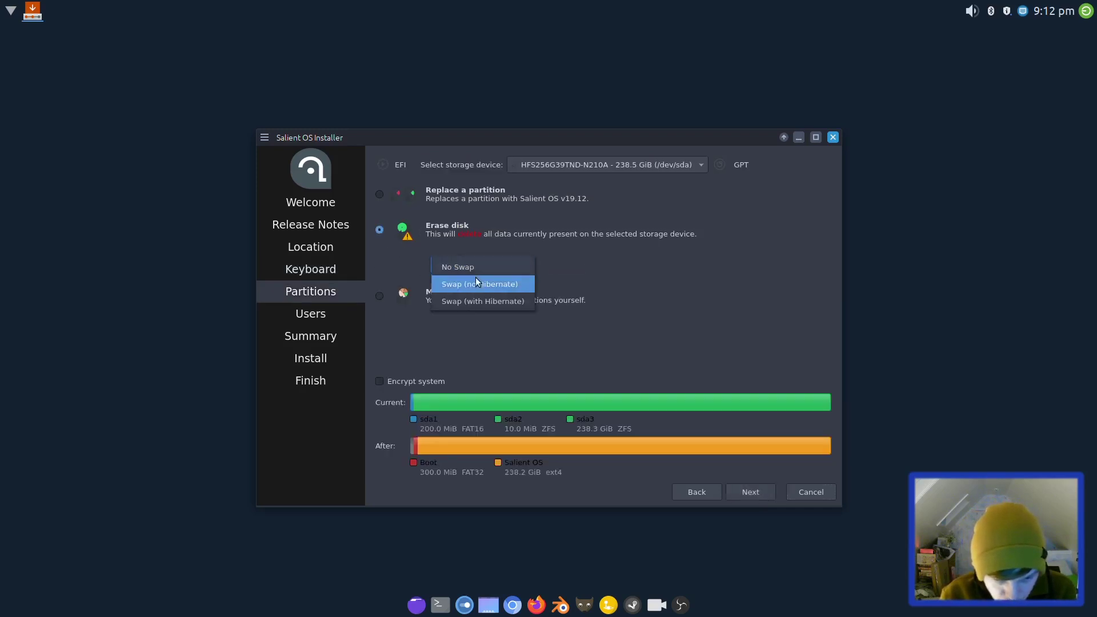
pyautogui.click(506, 300)
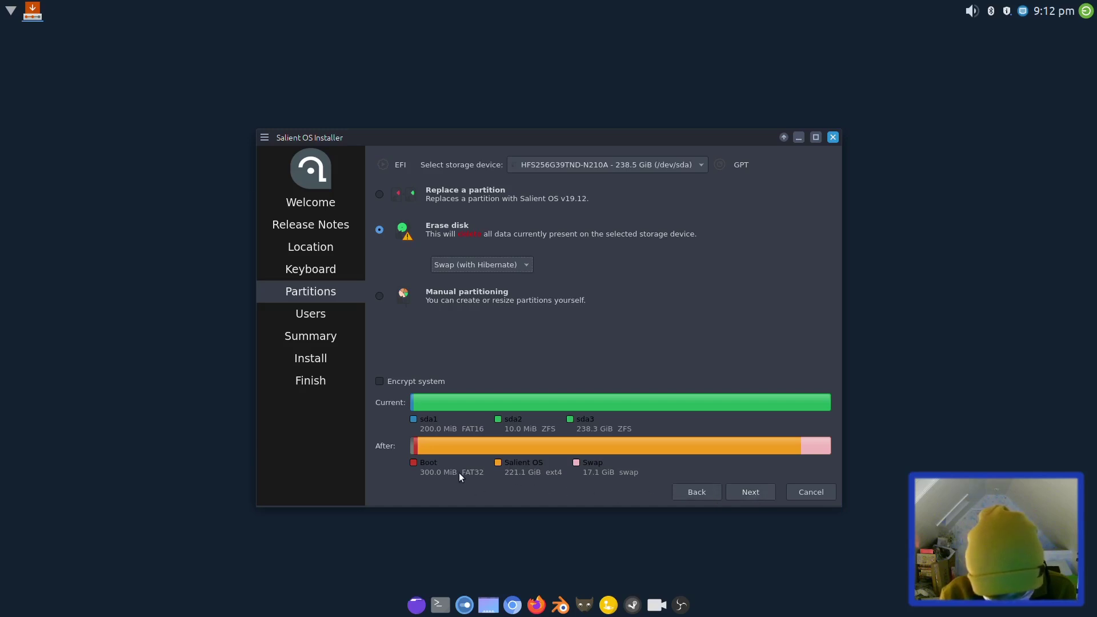
# - Enter the user's full name and change the suggested computer name's ending to 'lappy'
pyautogui.click(760, 492)
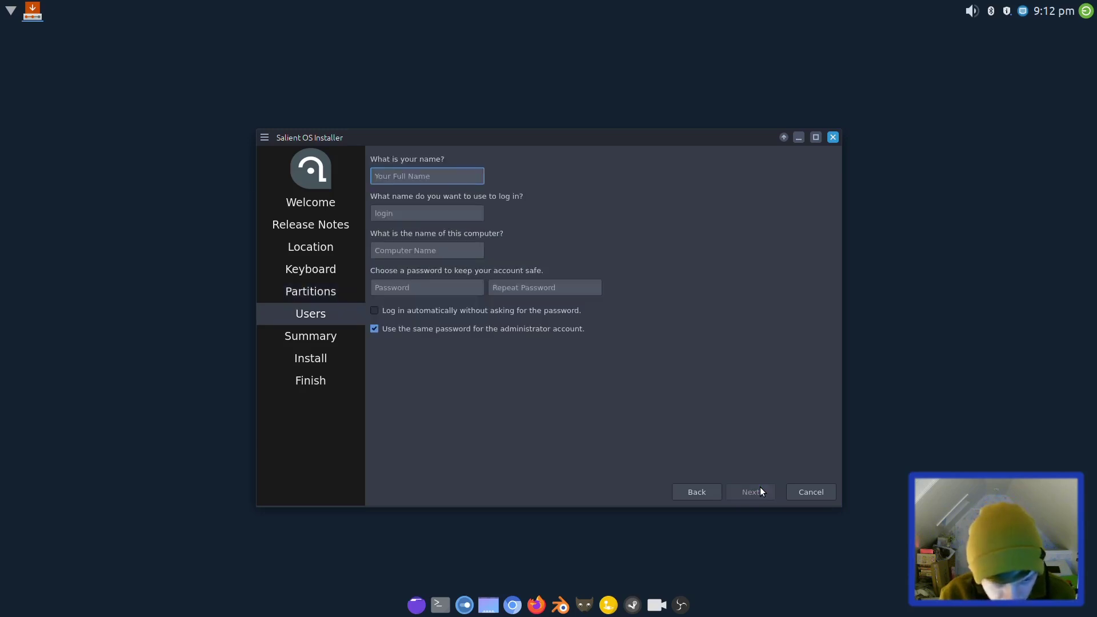
pyautogui.write('tyler')
pyautogui.press('Tab')
pyautogui.press('Tab')
pyautogui.press('Tab')
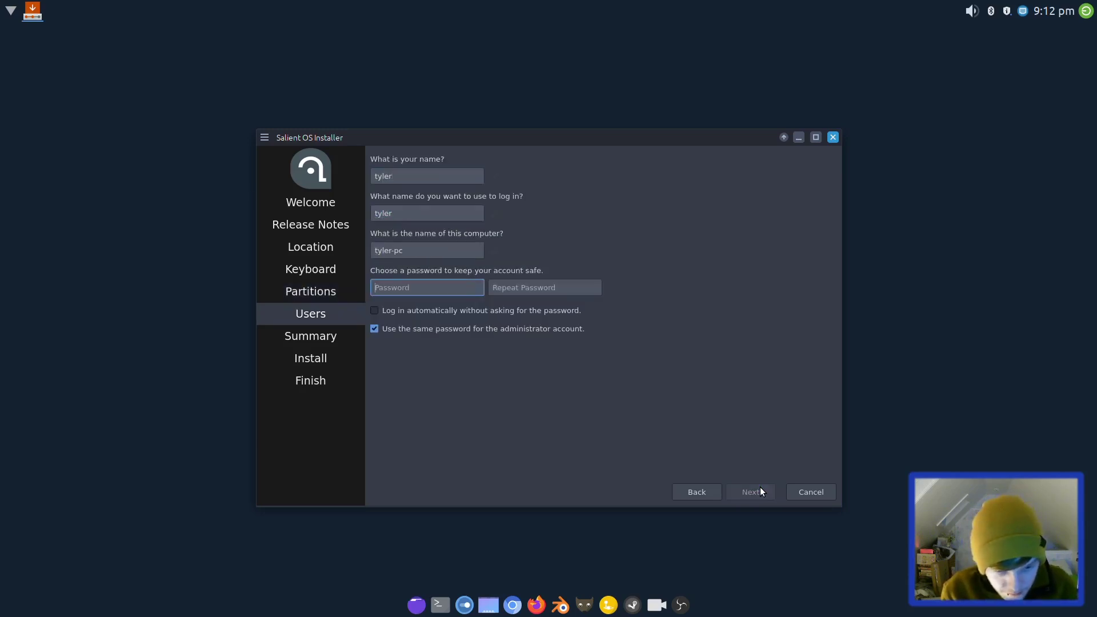
pyautogui.click(433, 254)
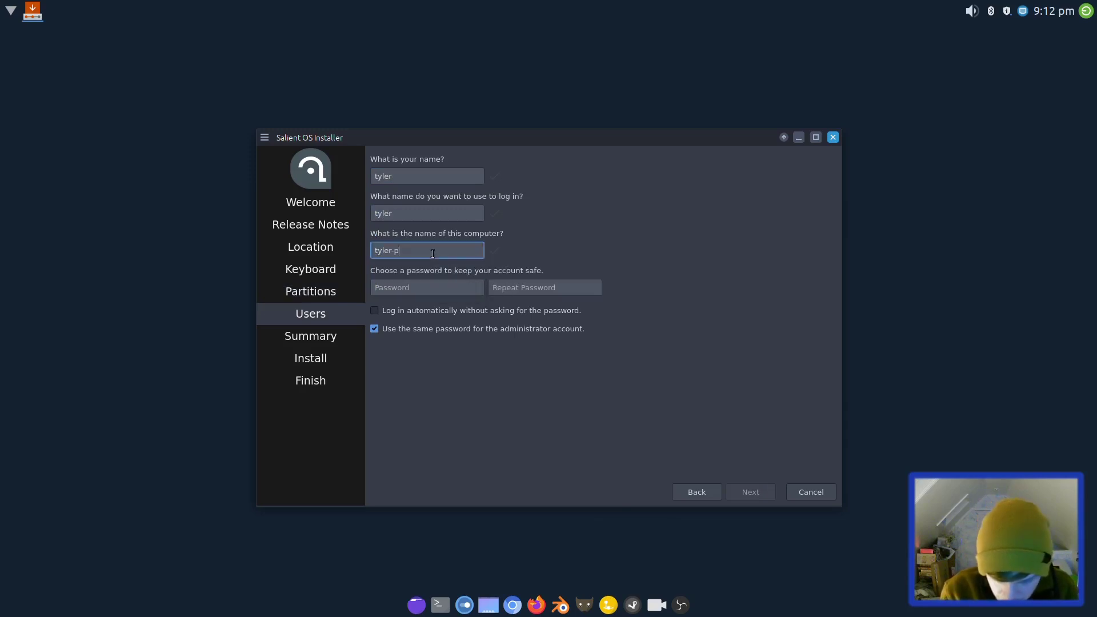
pyautogui.press('BackSpace')
pyautogui.press('BackSpace')
pyautogui.write('lappy')
# - Enter the account password twice and turn on automatic login
pyautogui.press('Tab')
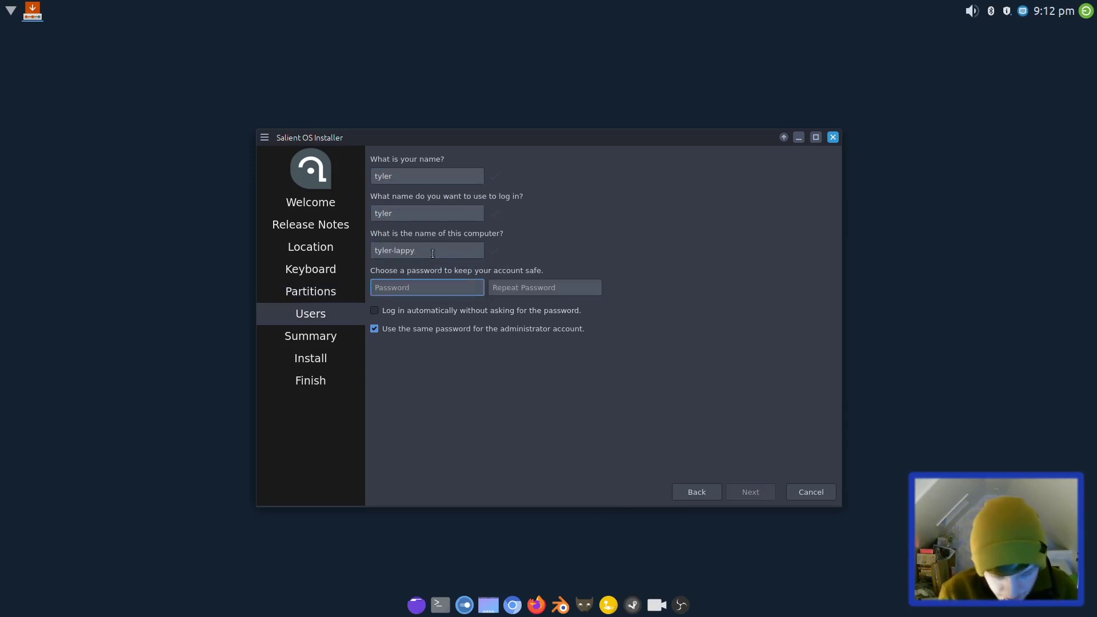
pyautogui.write('********')
pyautogui.press('Tab')
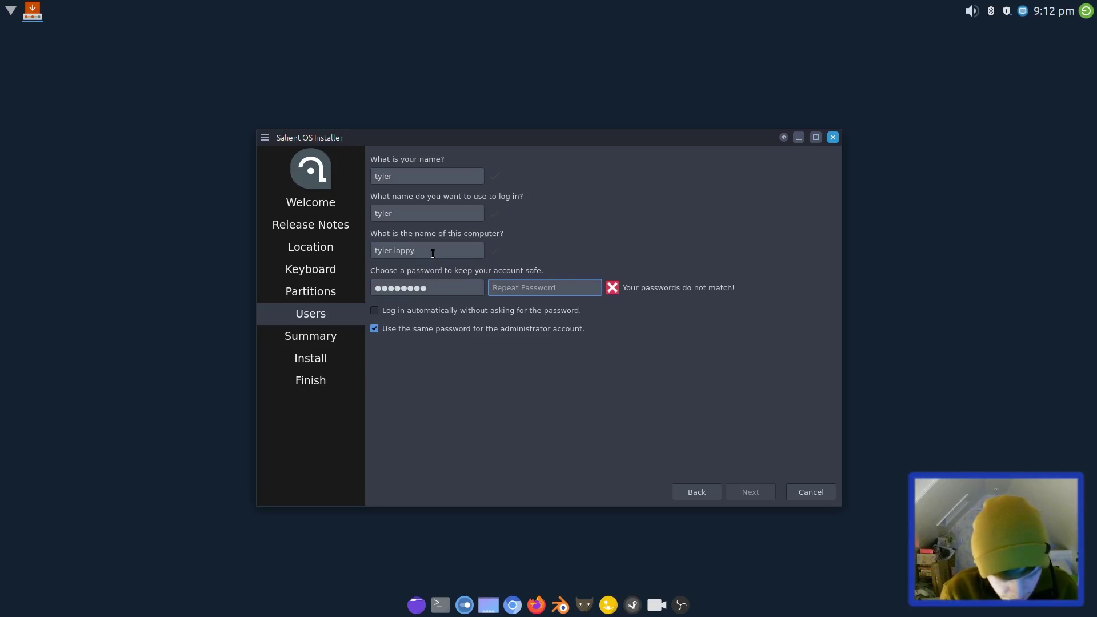
pyautogui.write('********')
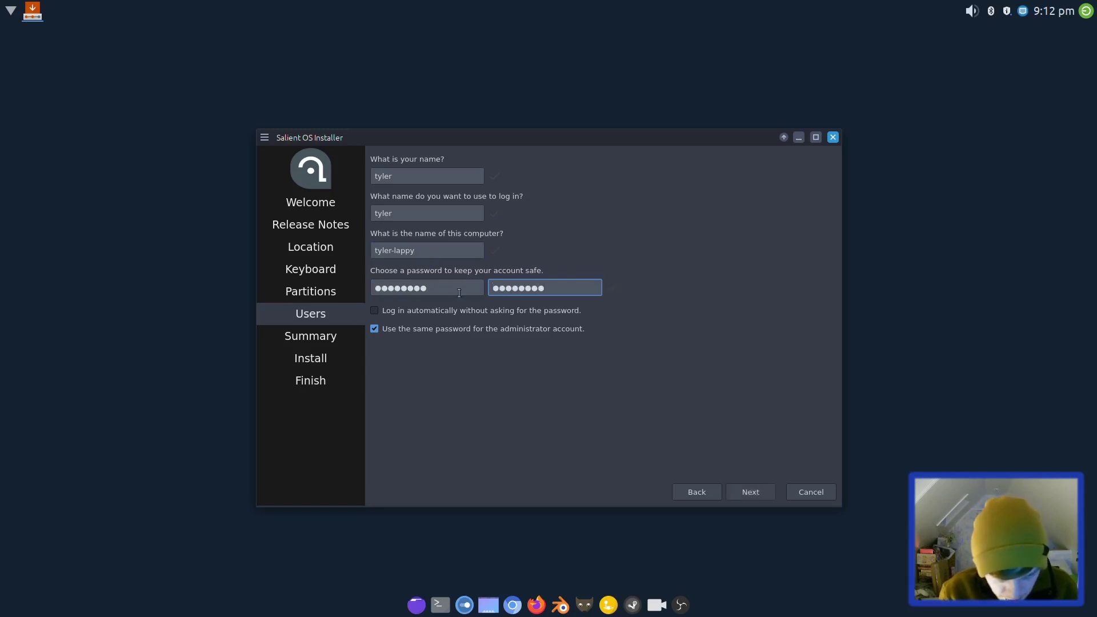
pyautogui.click(497, 309)
# - Review the installation summary and confirm installing Salient OS now onto the erased disk
pyautogui.click(763, 497)
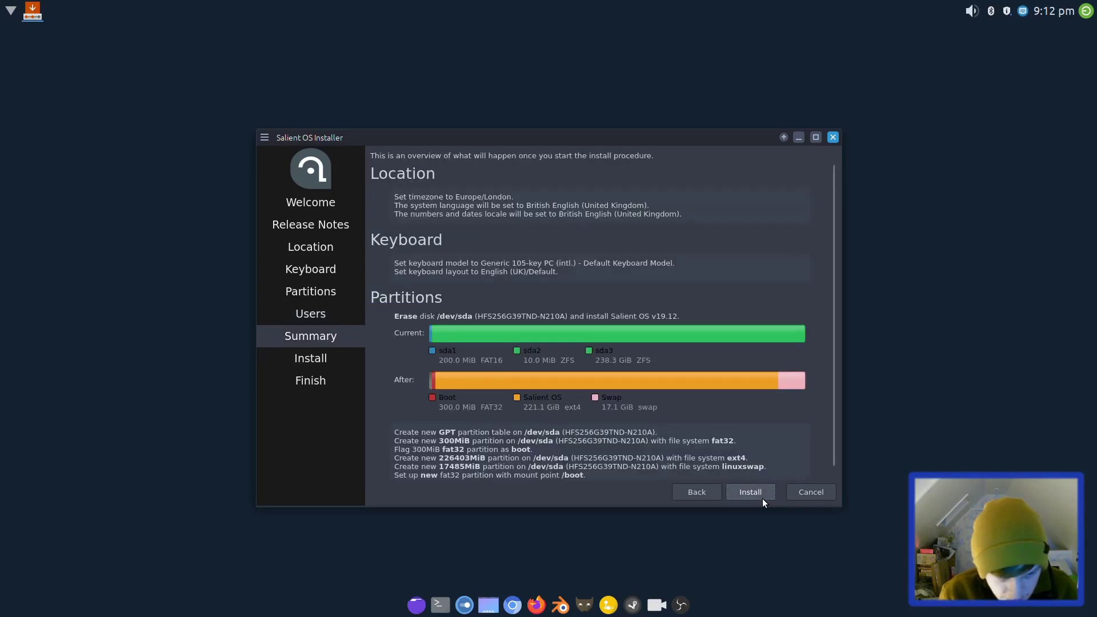
pyautogui.scroll(-1, 690, 277)
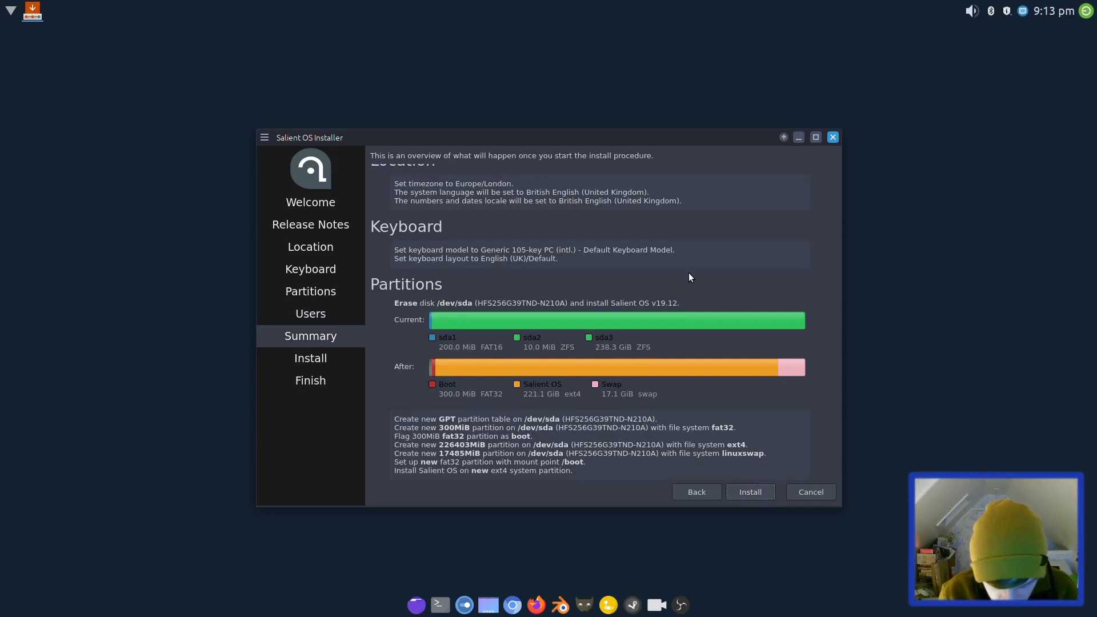
pyautogui.click(739, 492)
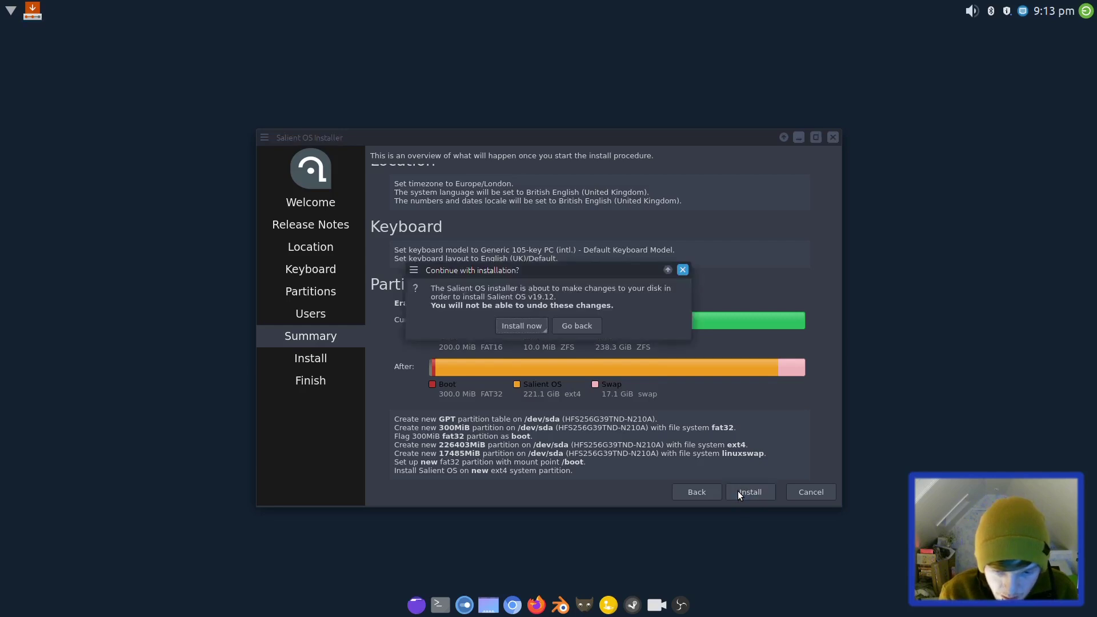
pyautogui.click(534, 331)
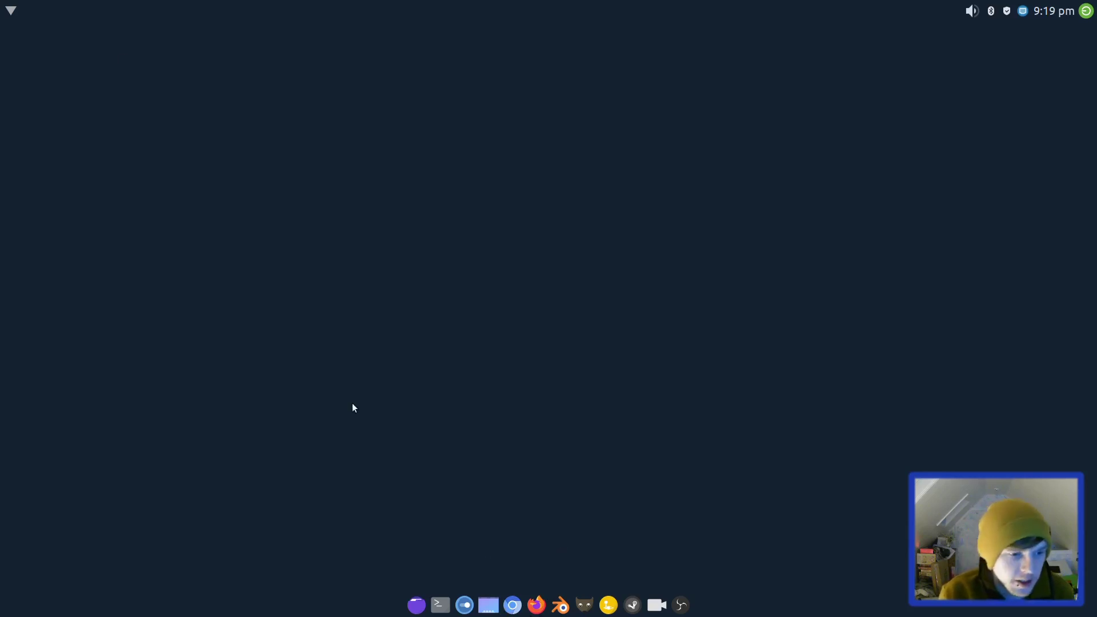
# - Enable Tap touchpad to click in the Touchpad settings, found by searching 'touchpad'
pyautogui.click(9, 8)
pyautogui.write('touchpad')
pyautogui.press('Return')
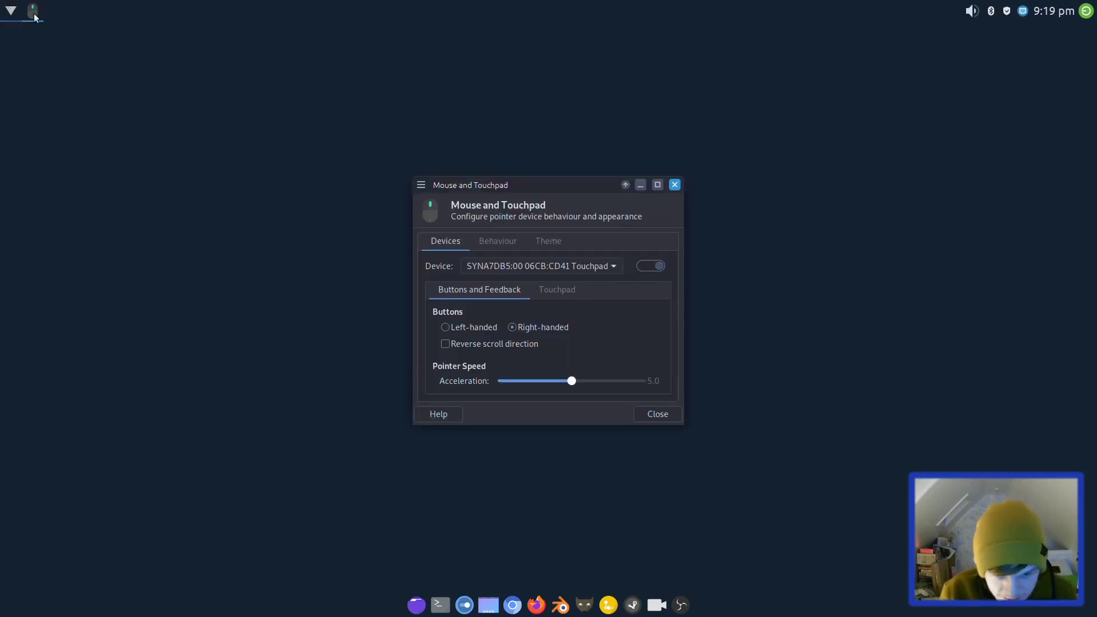
pyautogui.click(556, 289)
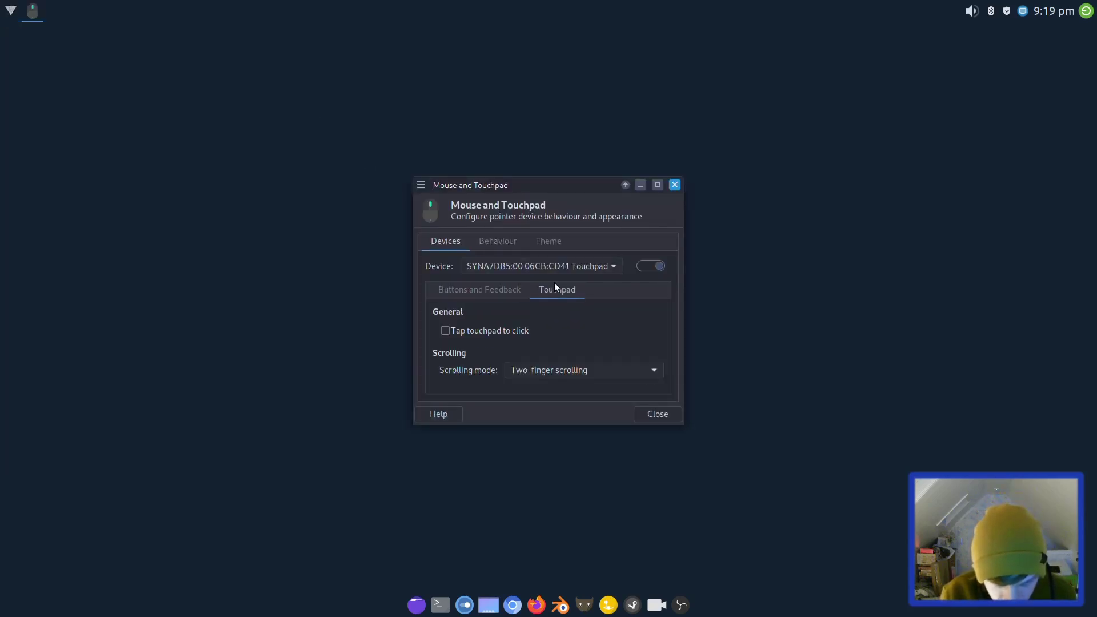
pyautogui.click(463, 332)
pyautogui.click(656, 413)
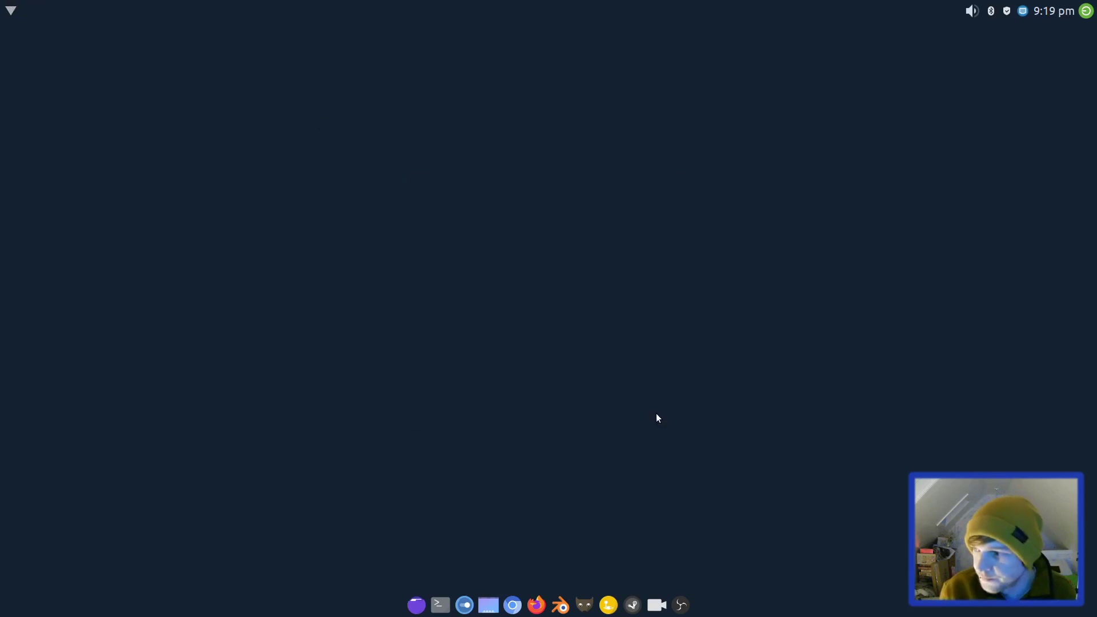
# - Open a terminal from the dock, dismiss the updates notification, then close the terminal
pyautogui.rightClick(537, 605)
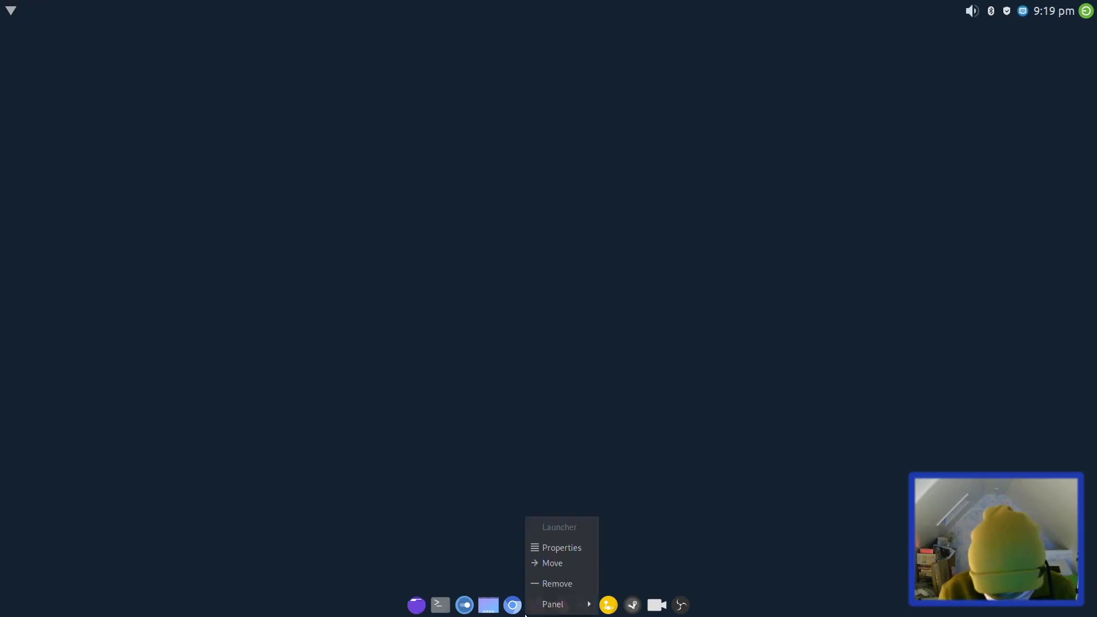
pyautogui.moveTo(556, 604)
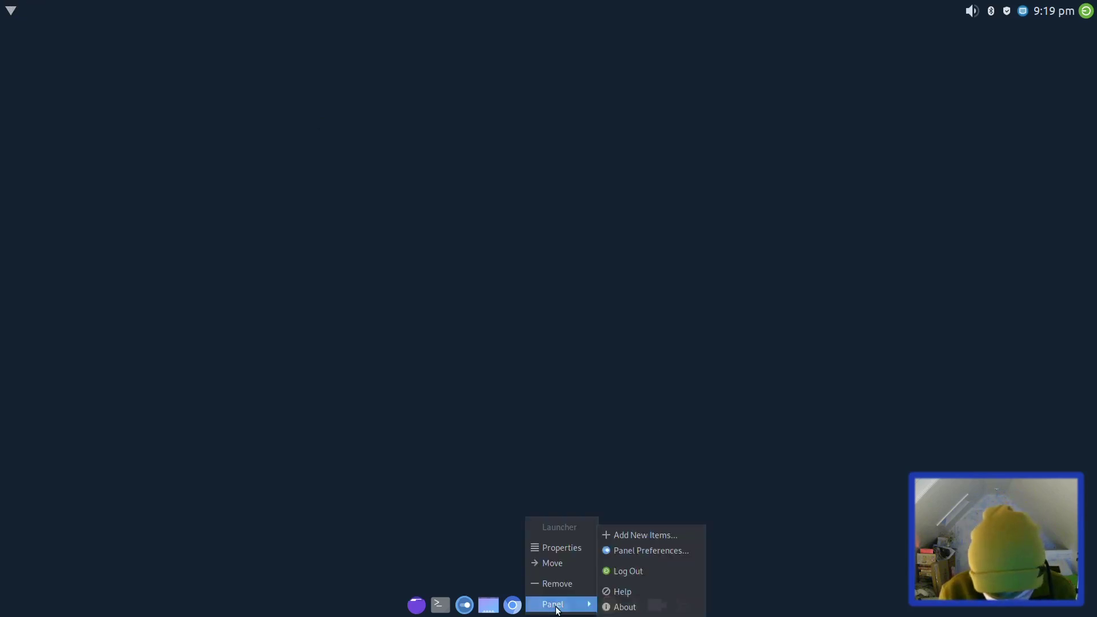
pyautogui.click(469, 527)
pyautogui.click(439, 606)
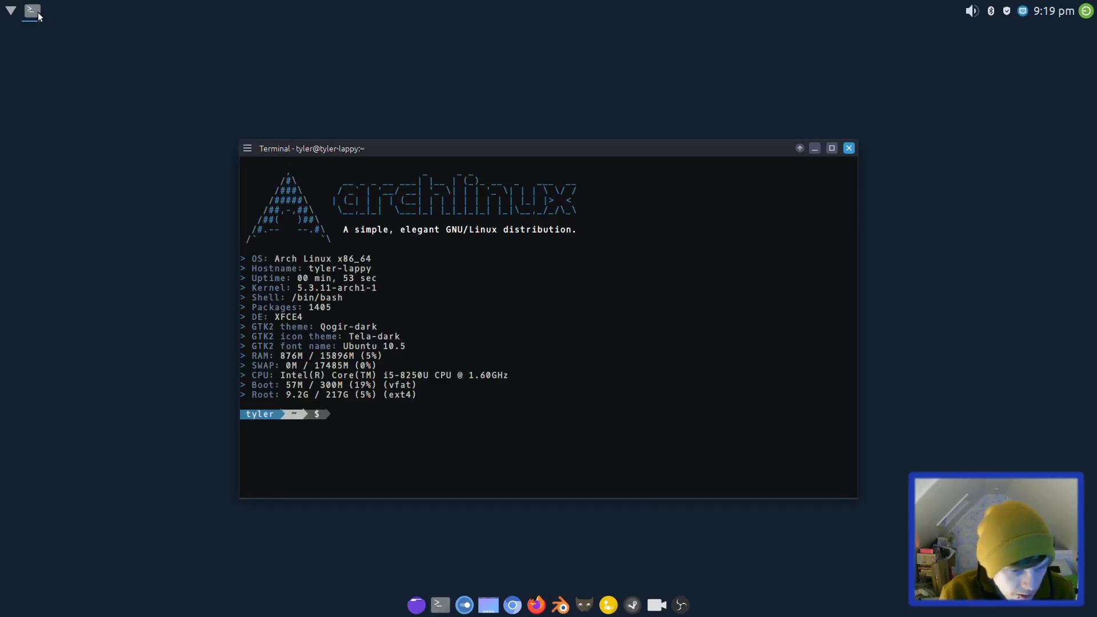
pyautogui.moveTo(337, 149); pyautogui.dragTo(375, 83)
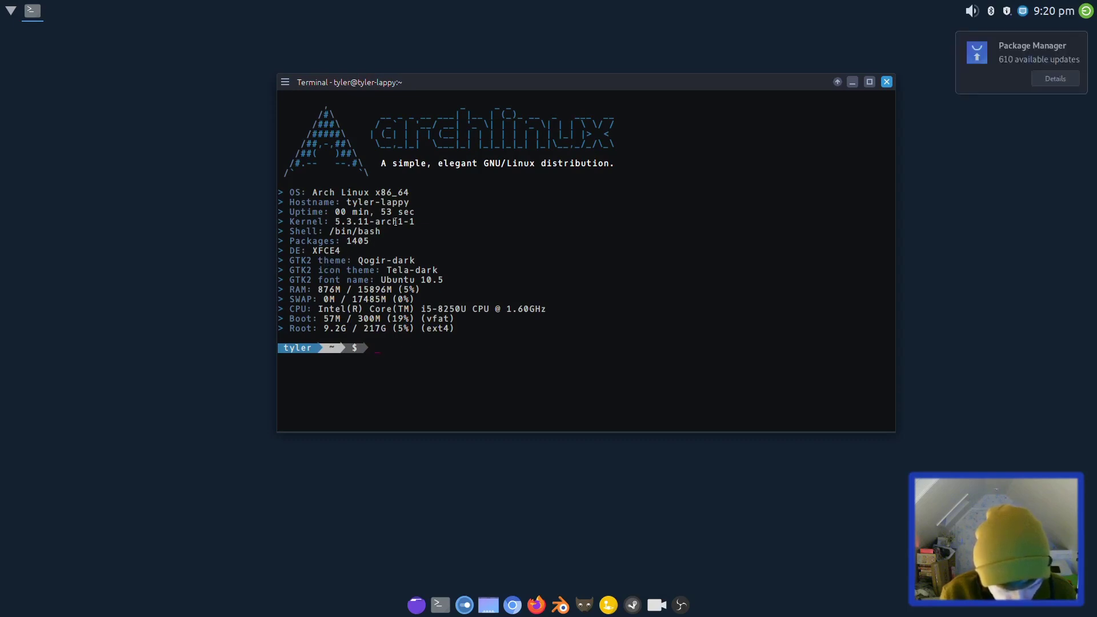
pyautogui.click(1026, 57)
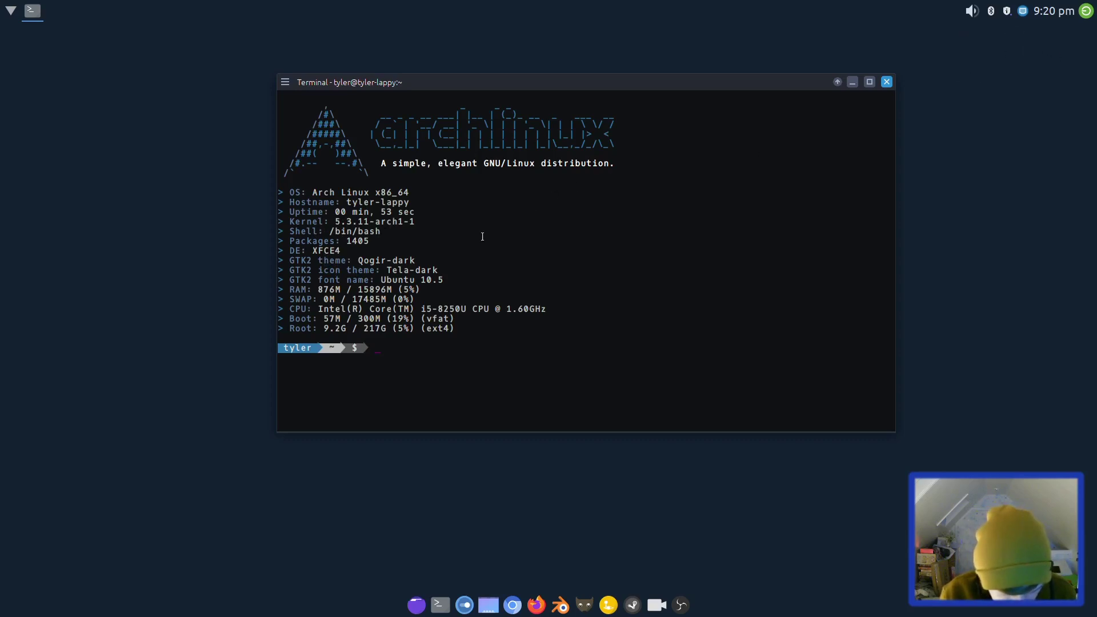
pyautogui.click(886, 83)
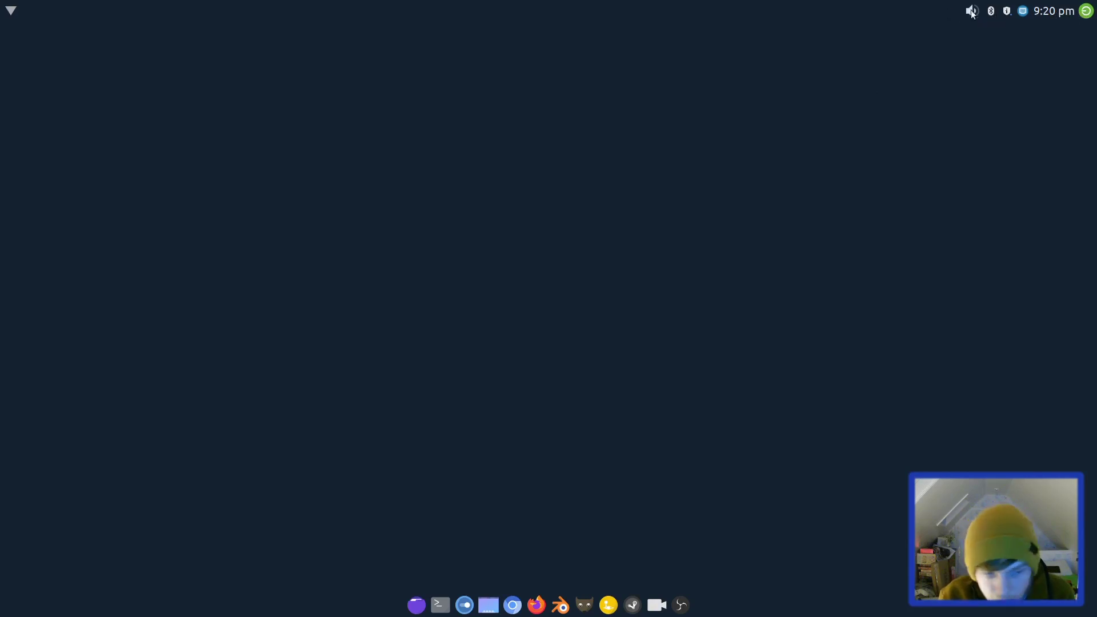
# - Open and close the application menu, then bring up the network connection options
pyautogui.click(10, 9)
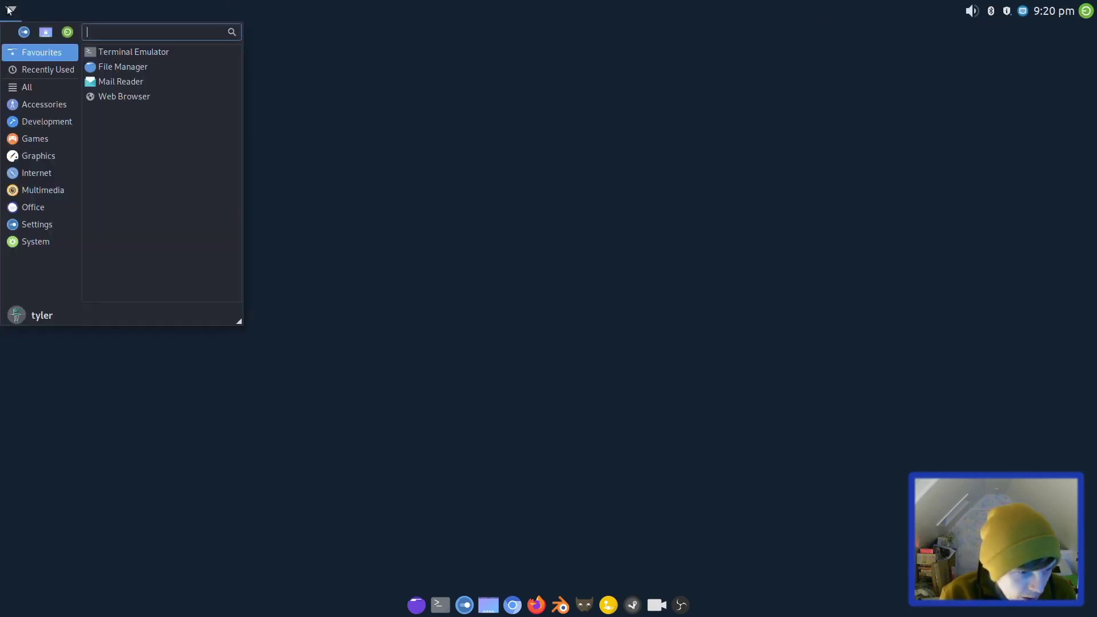
pyautogui.click(367, 229)
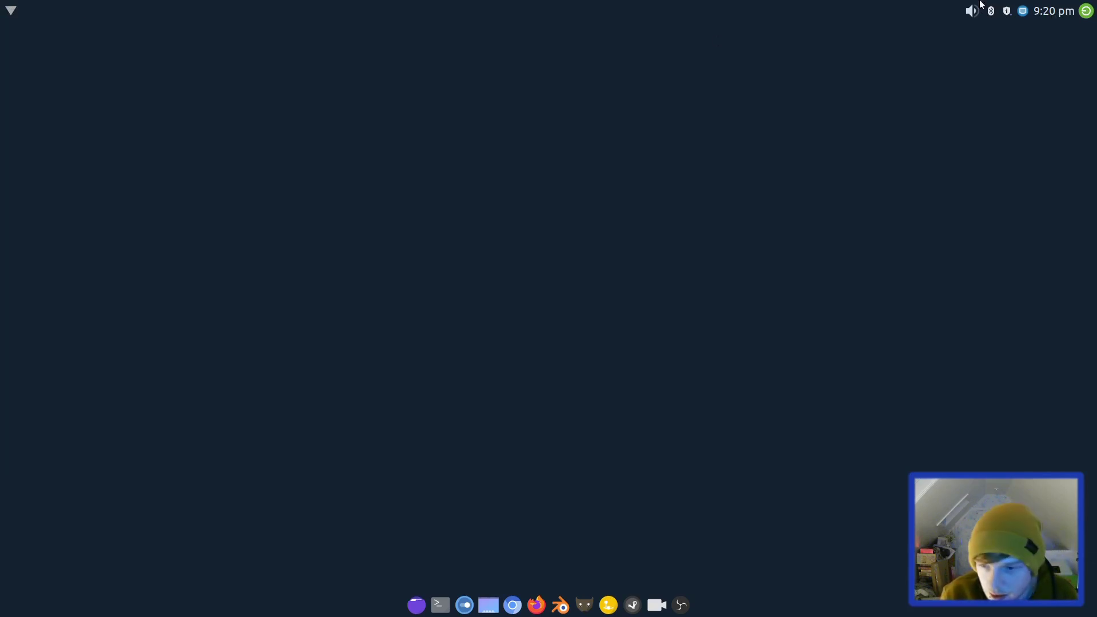
pyautogui.rightClick(1024, 11)
# - Open the package manager's update list from the tray and apply all pending updates
pyautogui.click(774, 128)
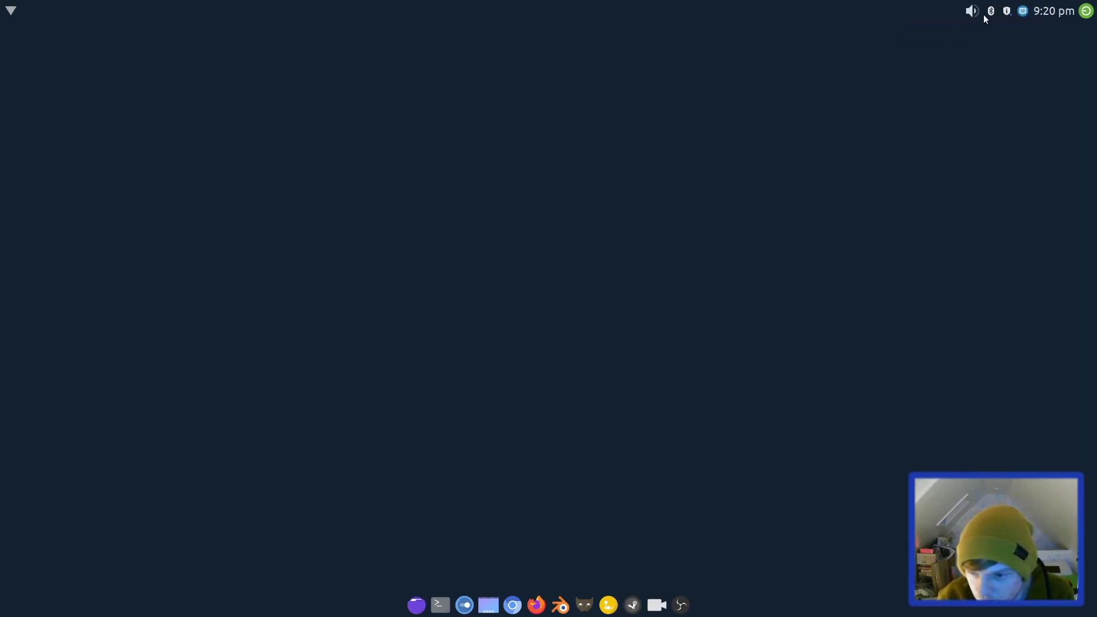
pyautogui.click(1007, 12)
pyautogui.click(953, 17)
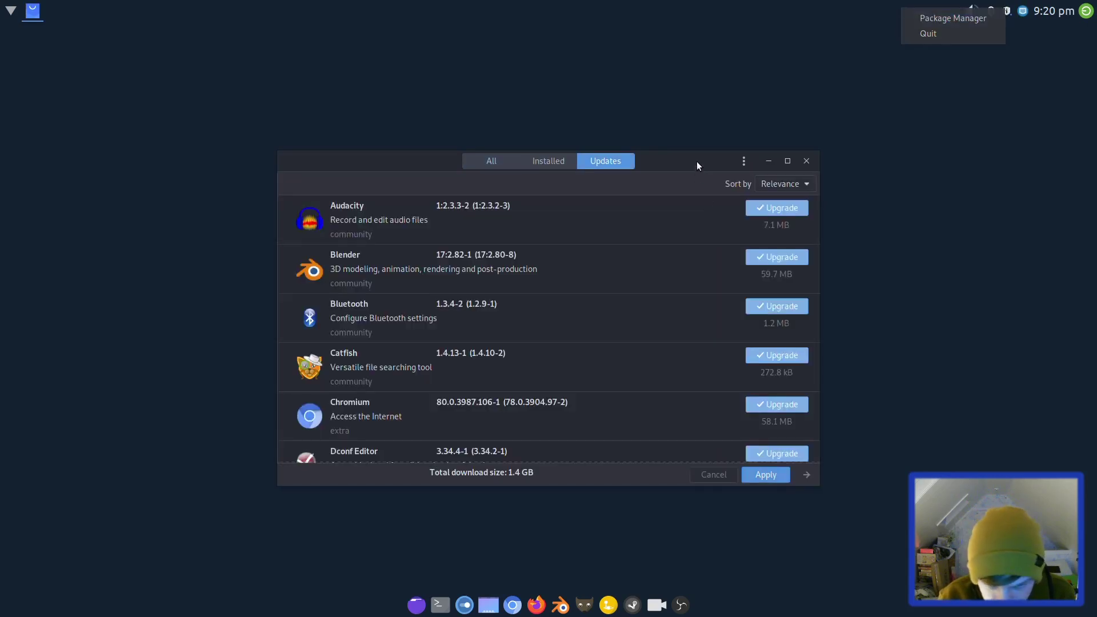
pyautogui.click(763, 473)
# - Authorise the 1.4 GB system upgrade with the password and minimise the updater window
pyautogui.write('*********')
pyautogui.press('Return')
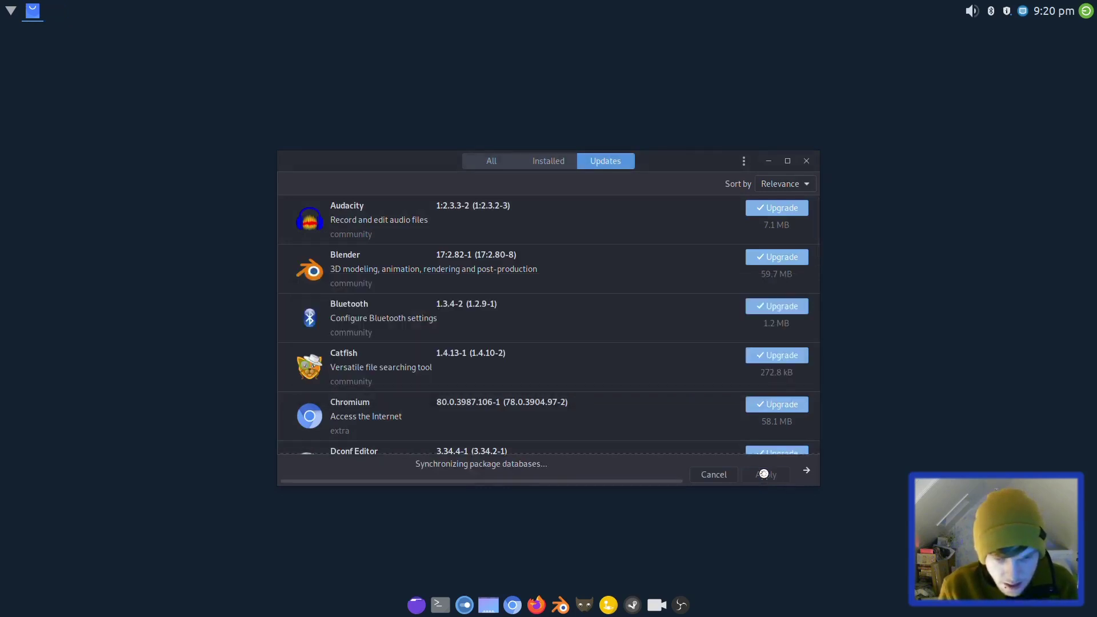
pyautogui.click(744, 161)
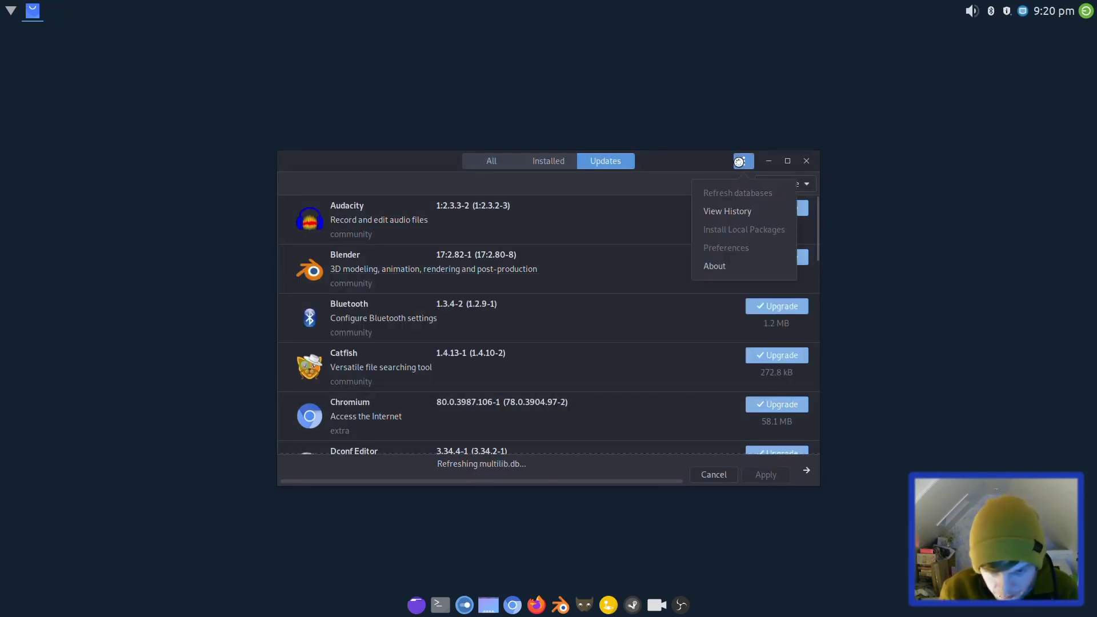
pyautogui.click(681, 164)
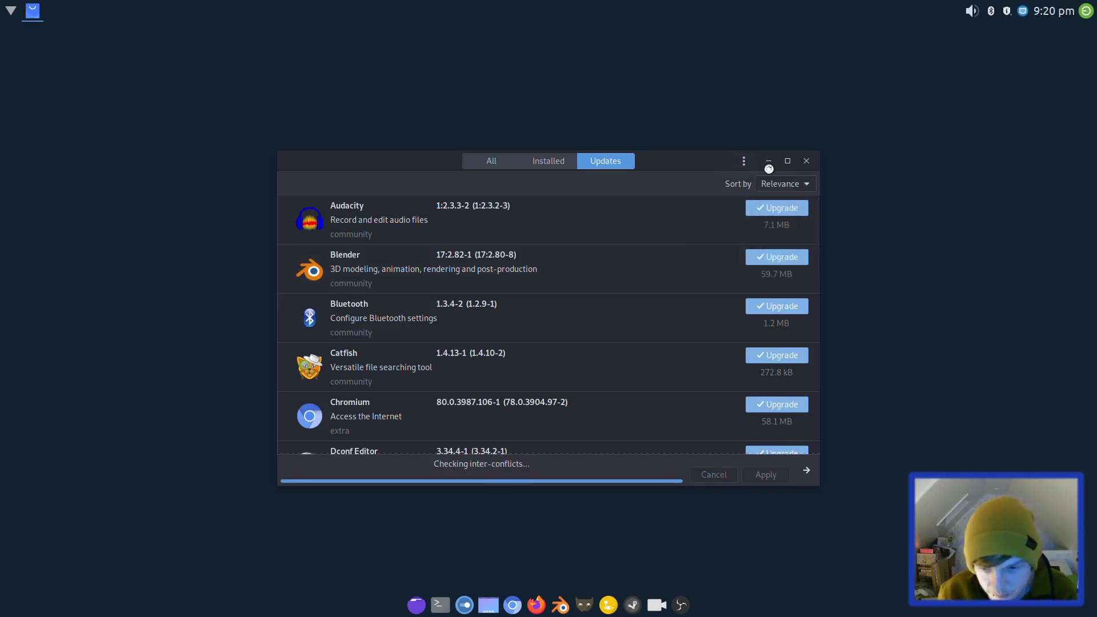
pyautogui.click(769, 164)
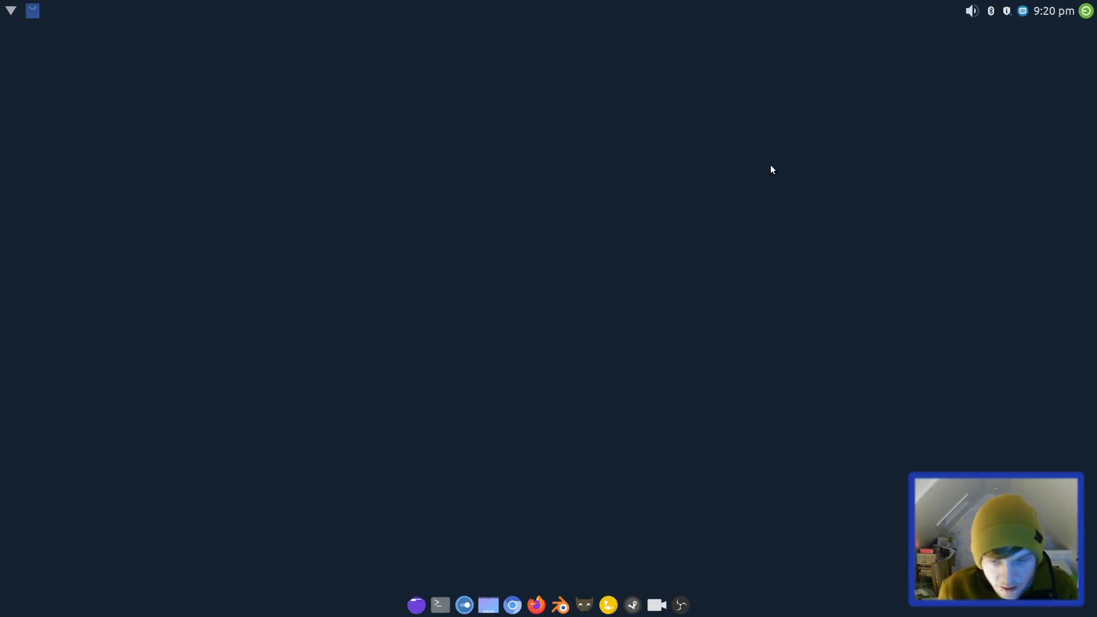
# - Browse the Whisker menu's Accessories, Development, Games and Internet categories, ending on Graphics
pyautogui.click(8, 10)
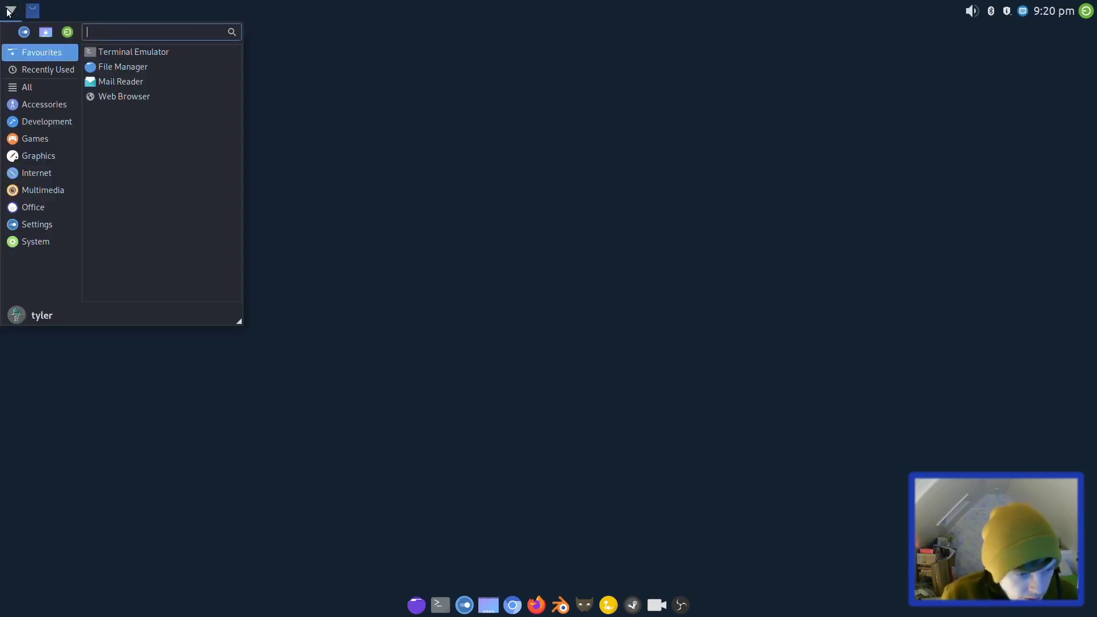
pyautogui.click(49, 86)
pyautogui.click(53, 98)
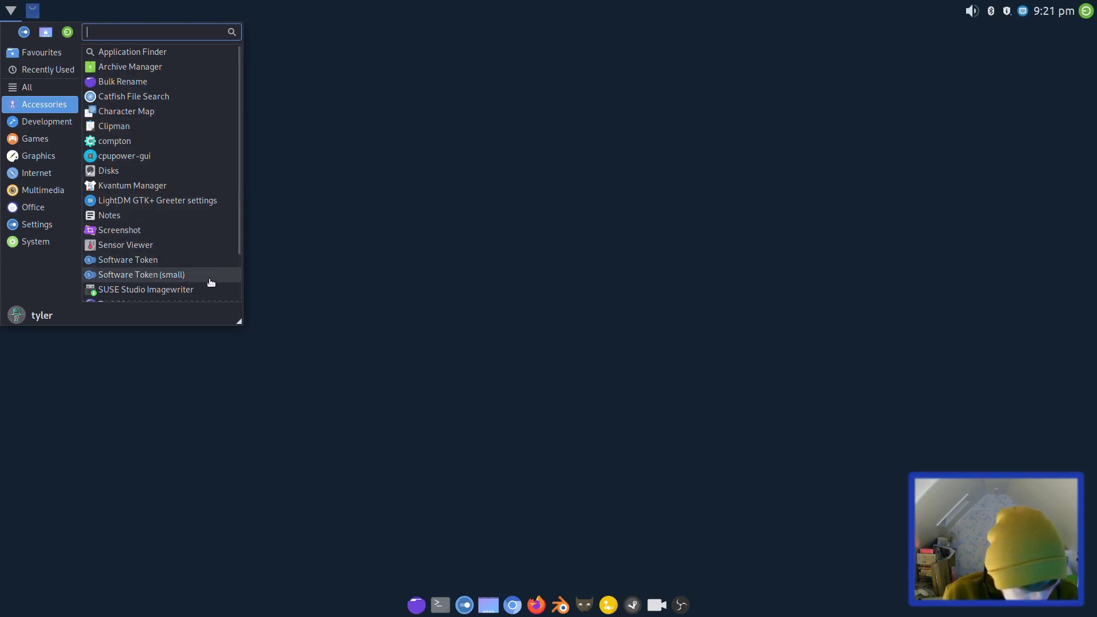
pyautogui.scroll(-2, 211, 282)
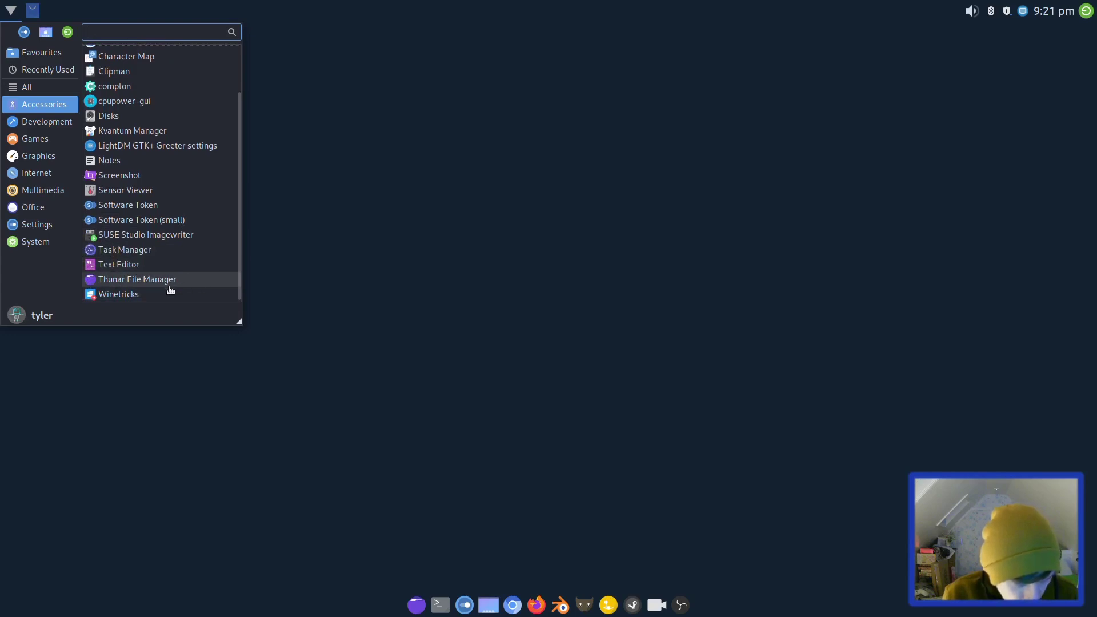
pyautogui.click(53, 137)
pyautogui.click(45, 122)
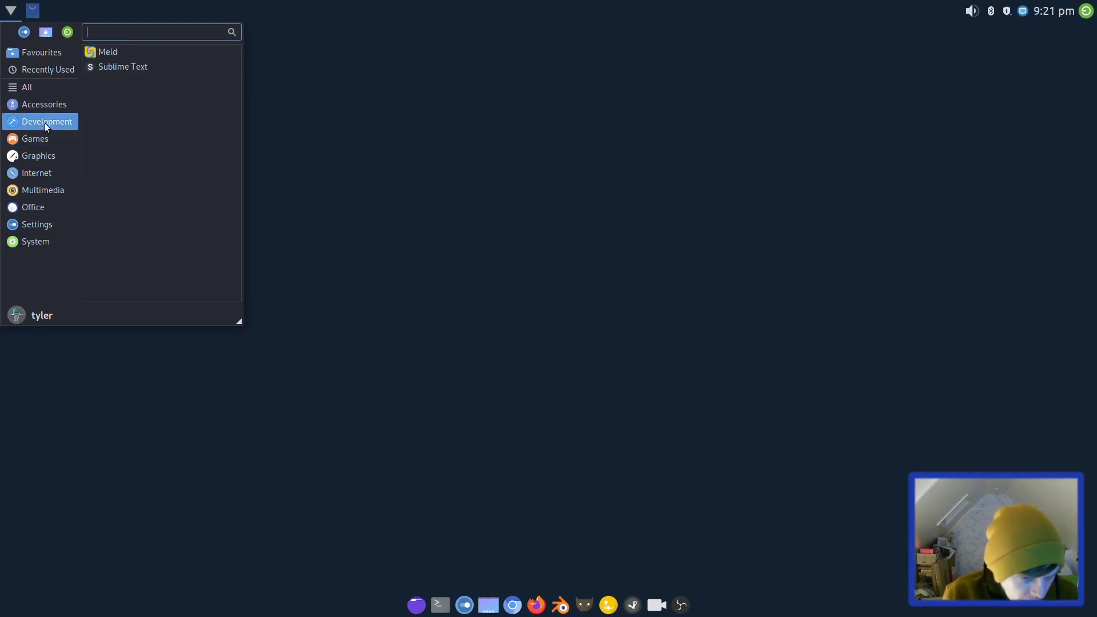
pyautogui.click(45, 140)
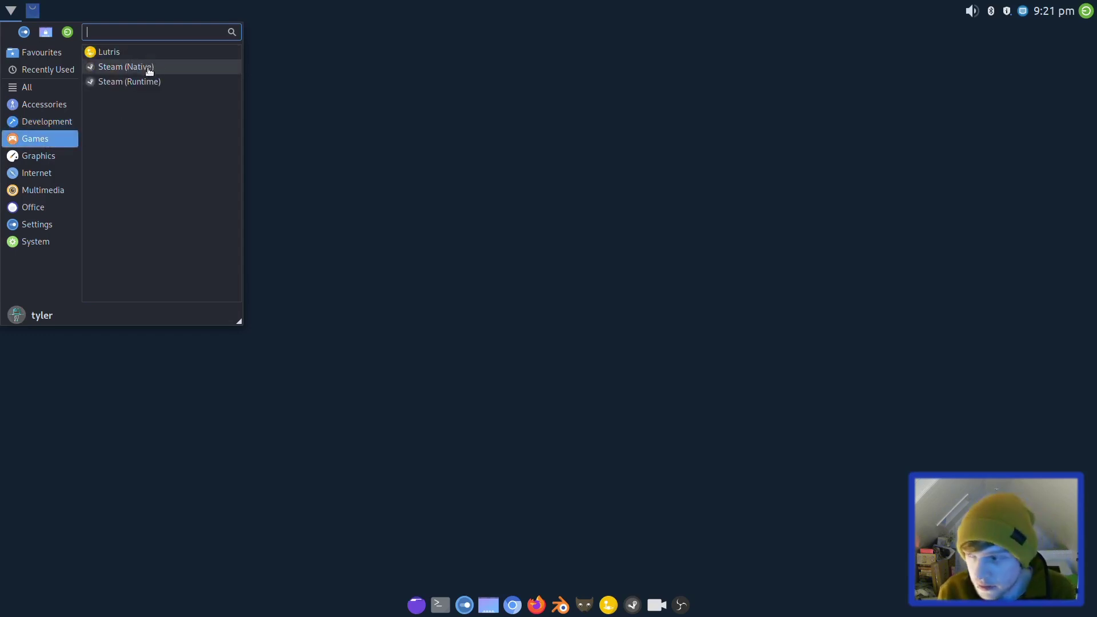
pyautogui.click(52, 170)
pyautogui.click(34, 155)
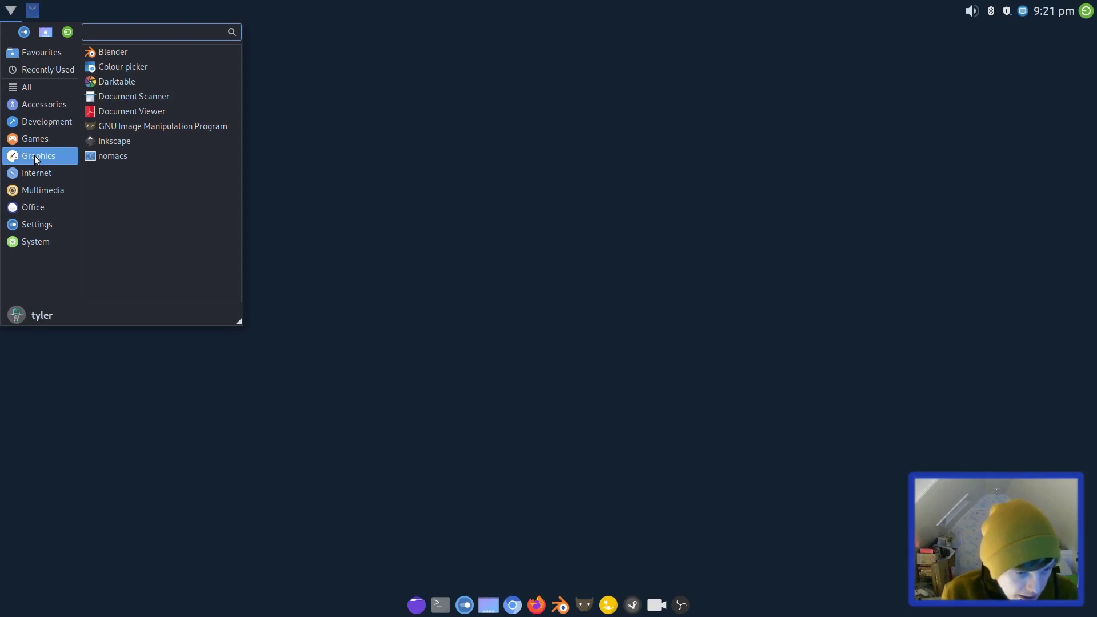
# - Browse the Internet and Multimedia menu categories, then close the Whisker menu
pyautogui.click(35, 177)
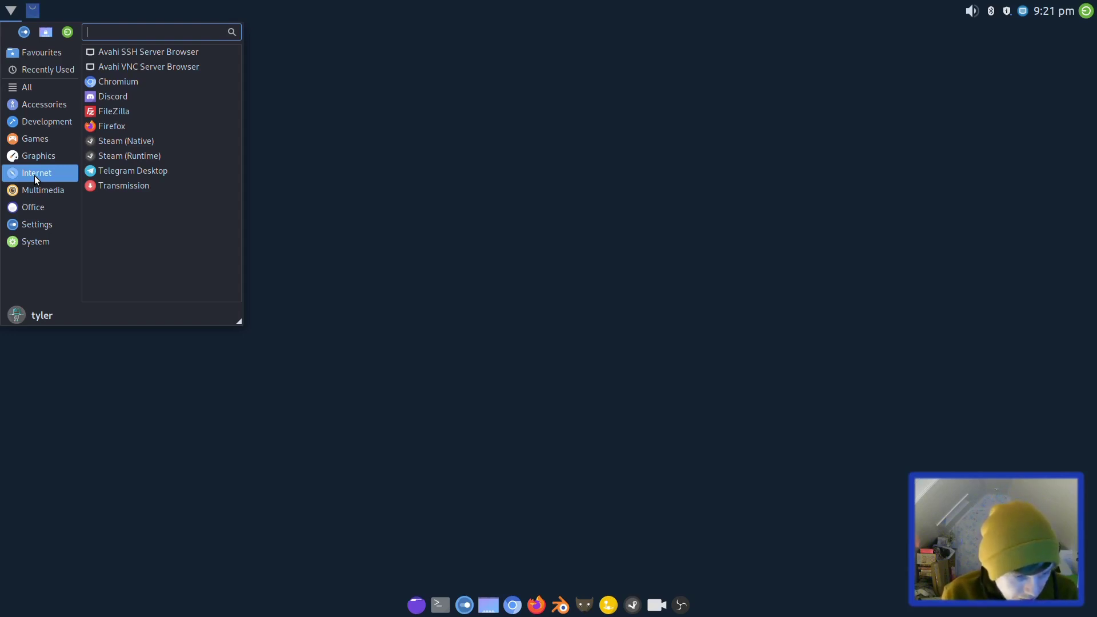
pyautogui.click(37, 190)
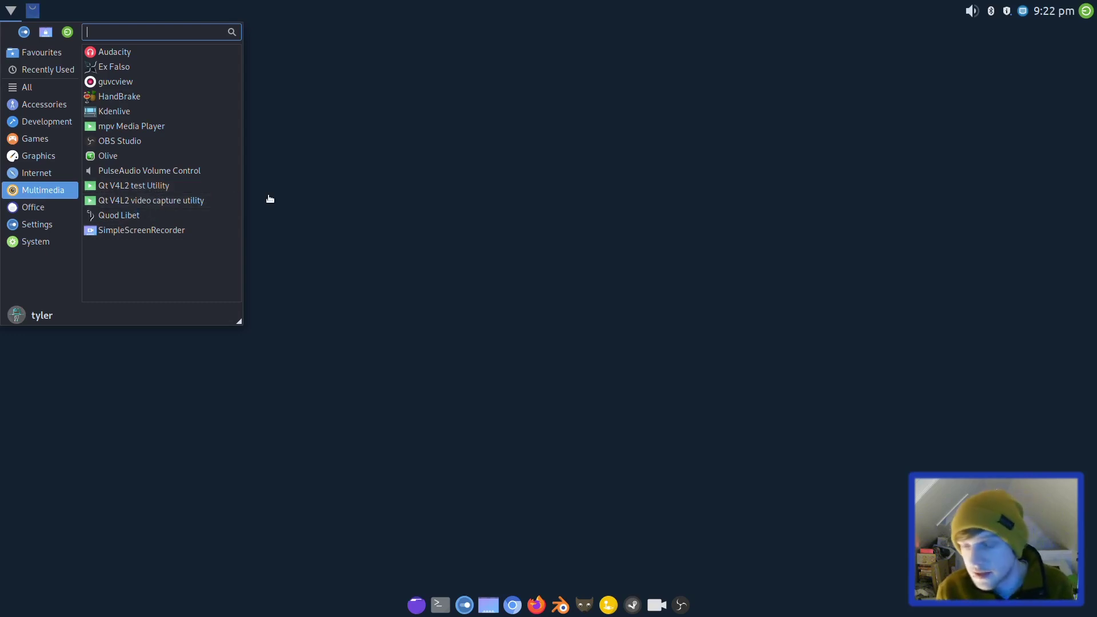
pyautogui.click(374, 193)
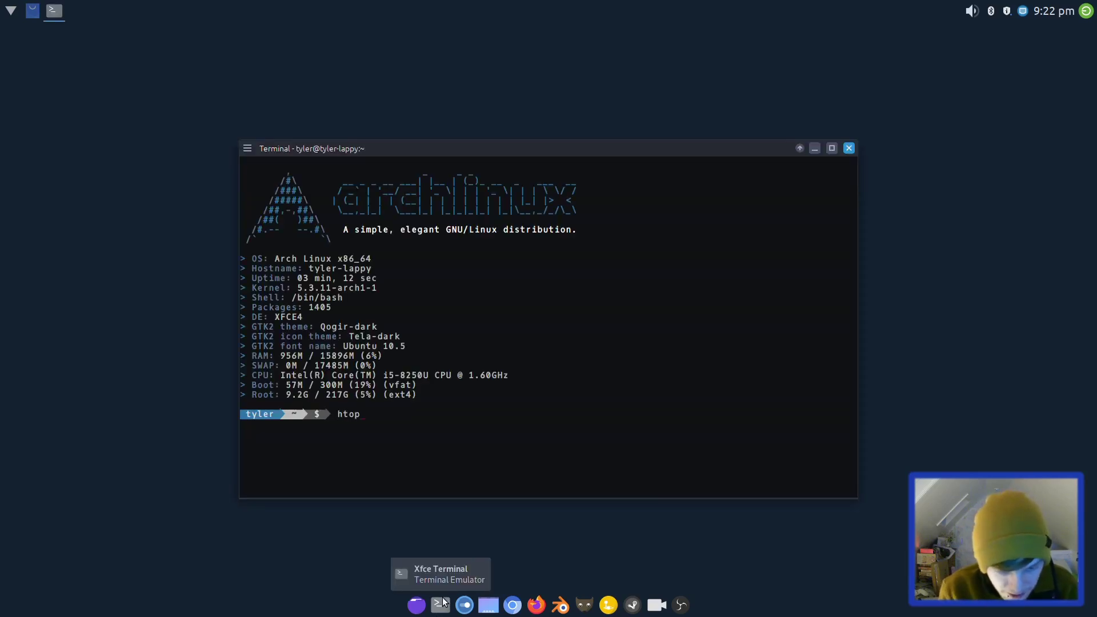
# - Run htop, open Keyboard settings' Application Shortcuts via a 'key' search, then search 'ter'
pyautogui.press('Return')
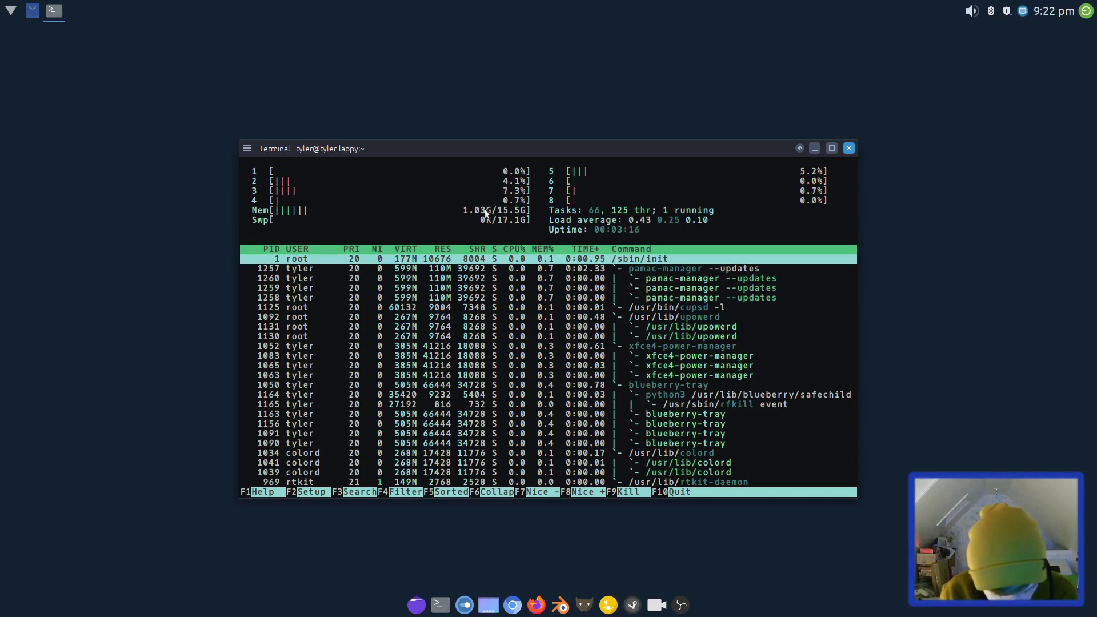
pyautogui.click(14, 12)
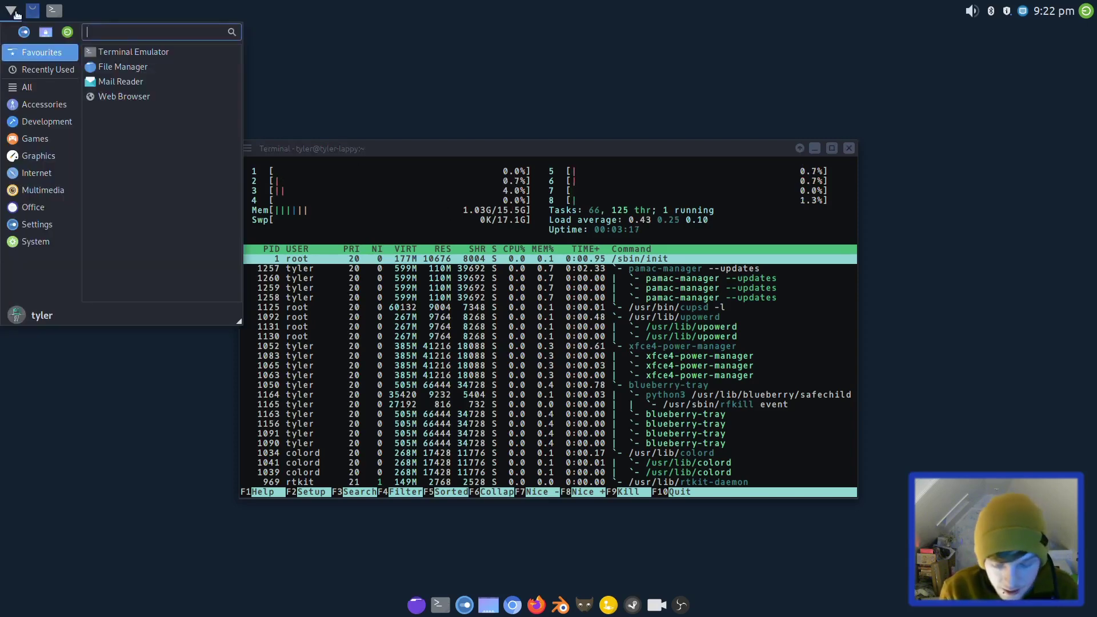
pyautogui.write('key')
pyautogui.press('Return')
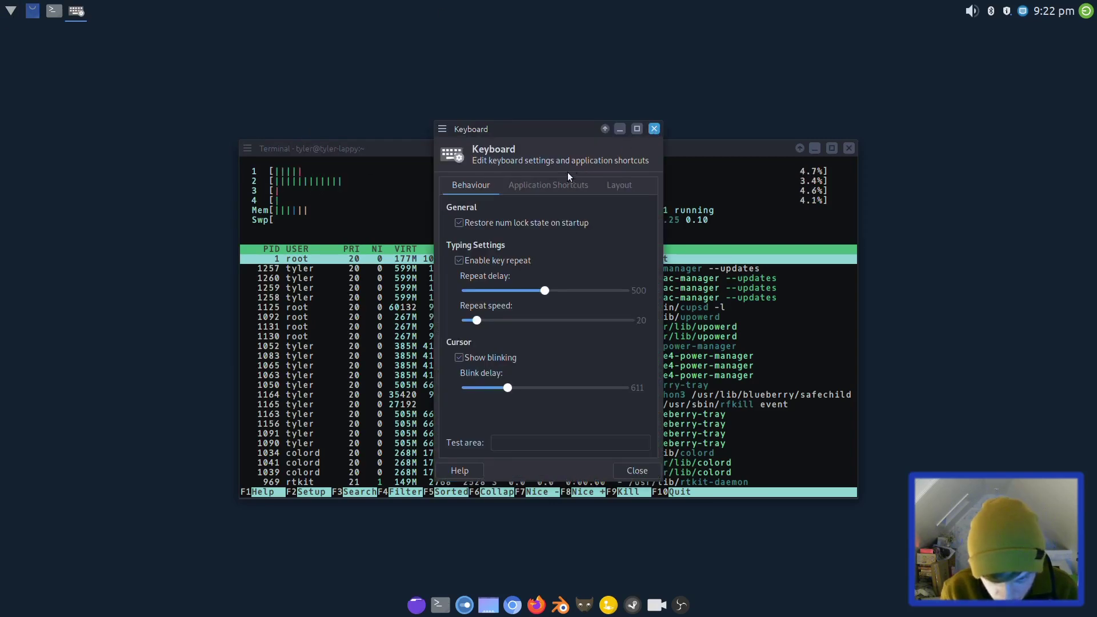
pyautogui.click(557, 181)
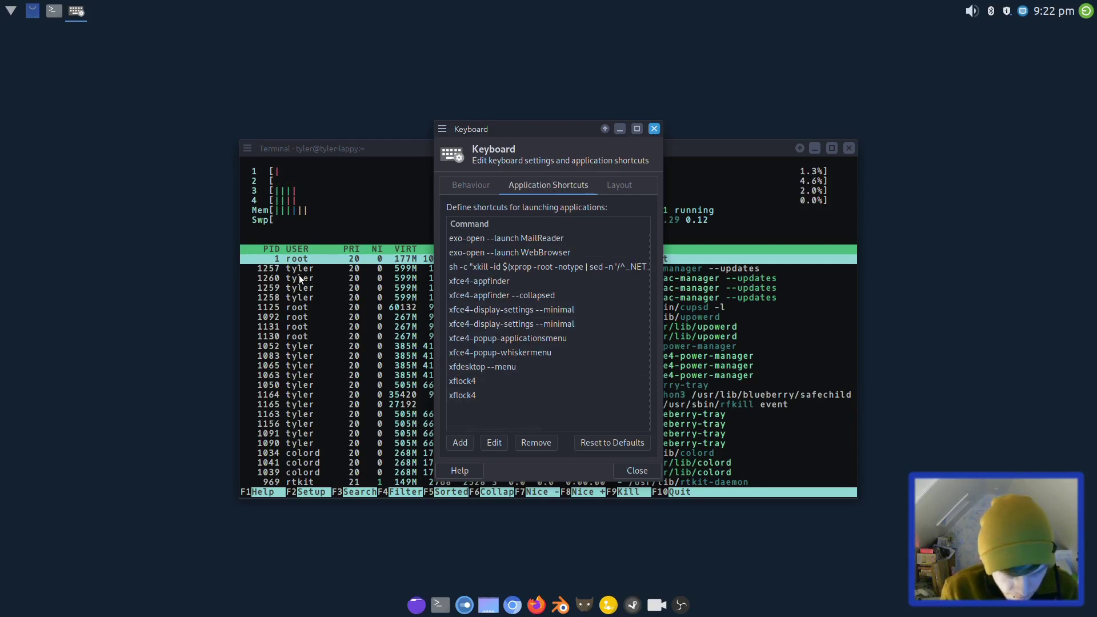
pyautogui.click(18, 15)
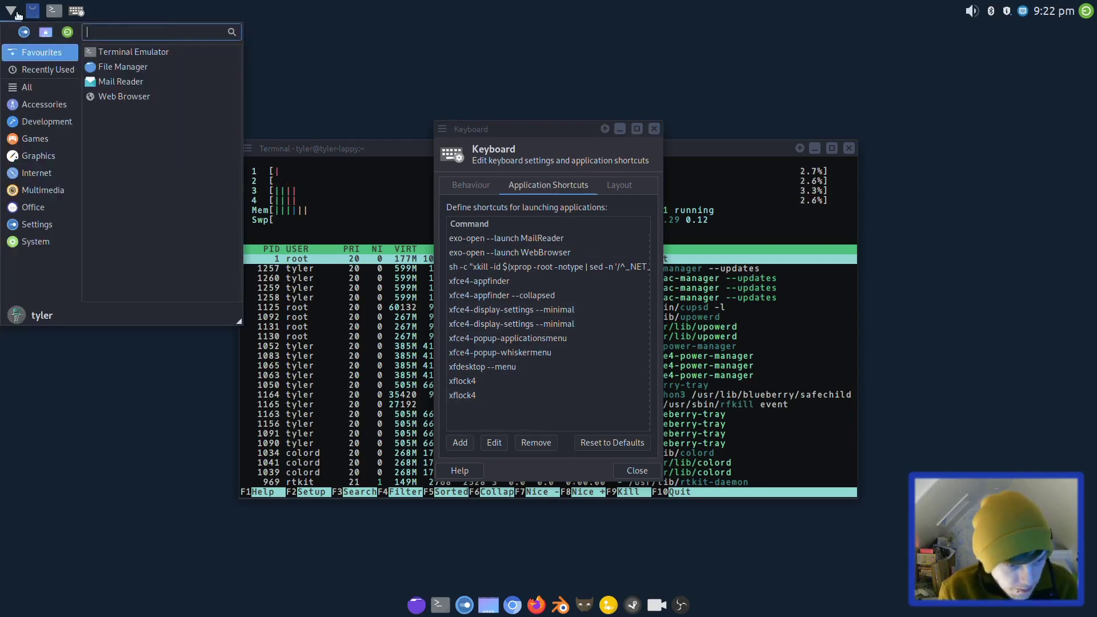
pyautogui.write('ter')
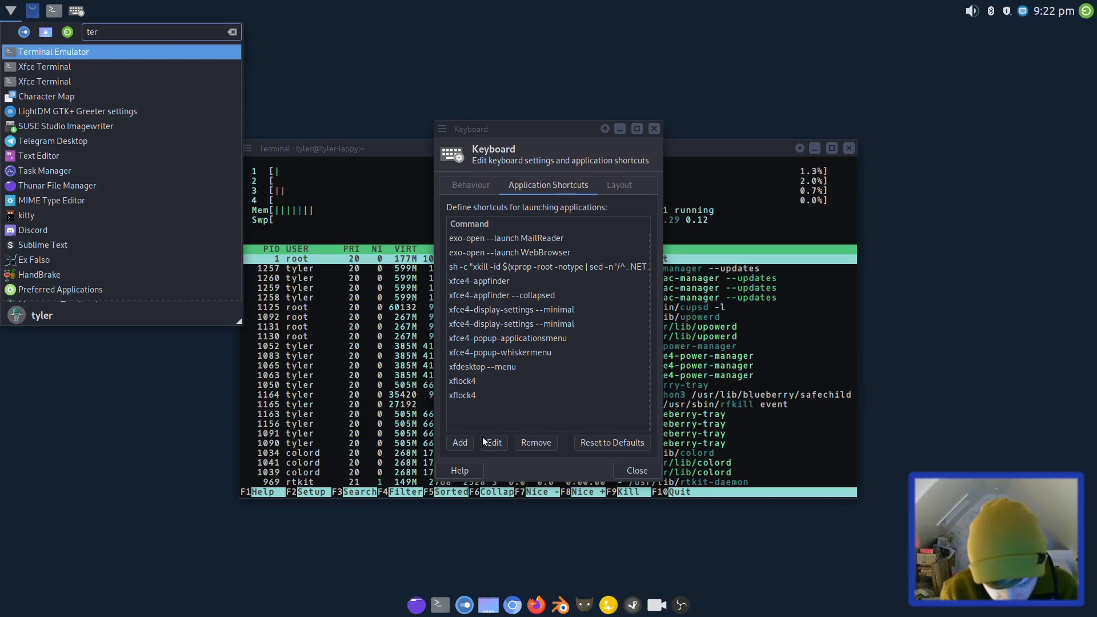
# - Add an 'xfce-terminal' application shortcut on Ctrl+Alt+T and dismiss its failed test launch
pyautogui.click(460, 443)
pyautogui.click(461, 443)
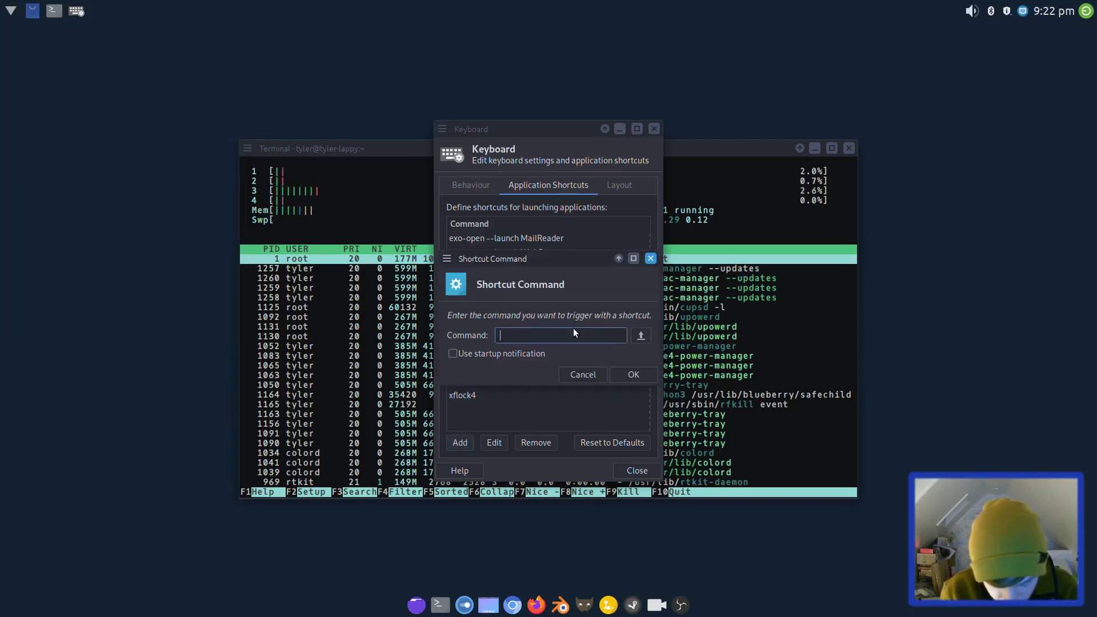
pyautogui.write('xfce-terminal')
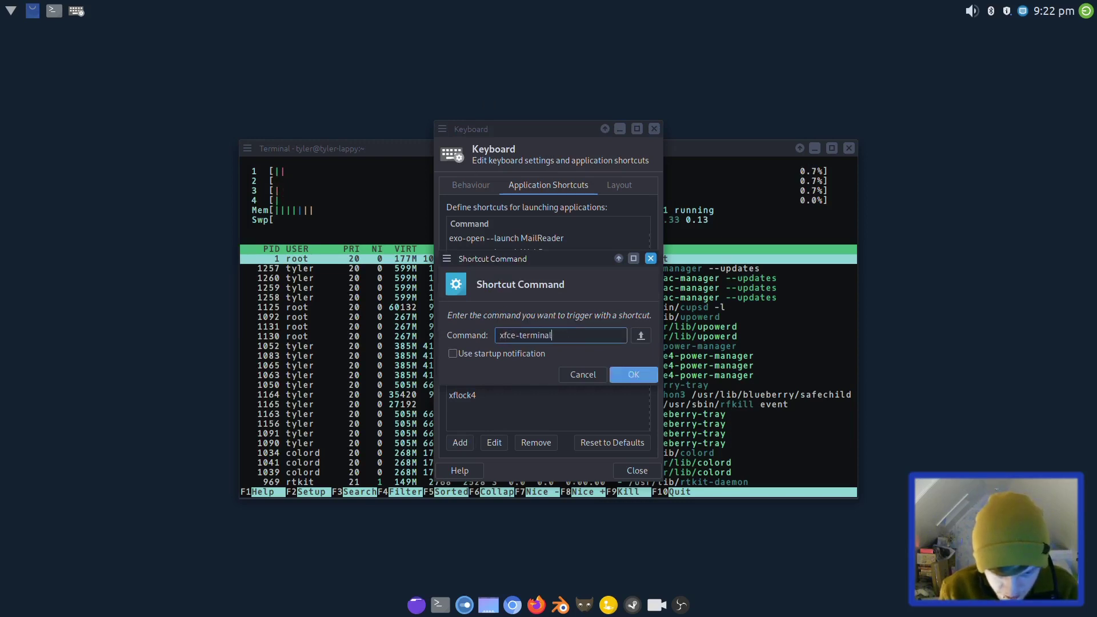
pyautogui.press('Return')
pyautogui.hotkey('ctrl', 'alt', 't')
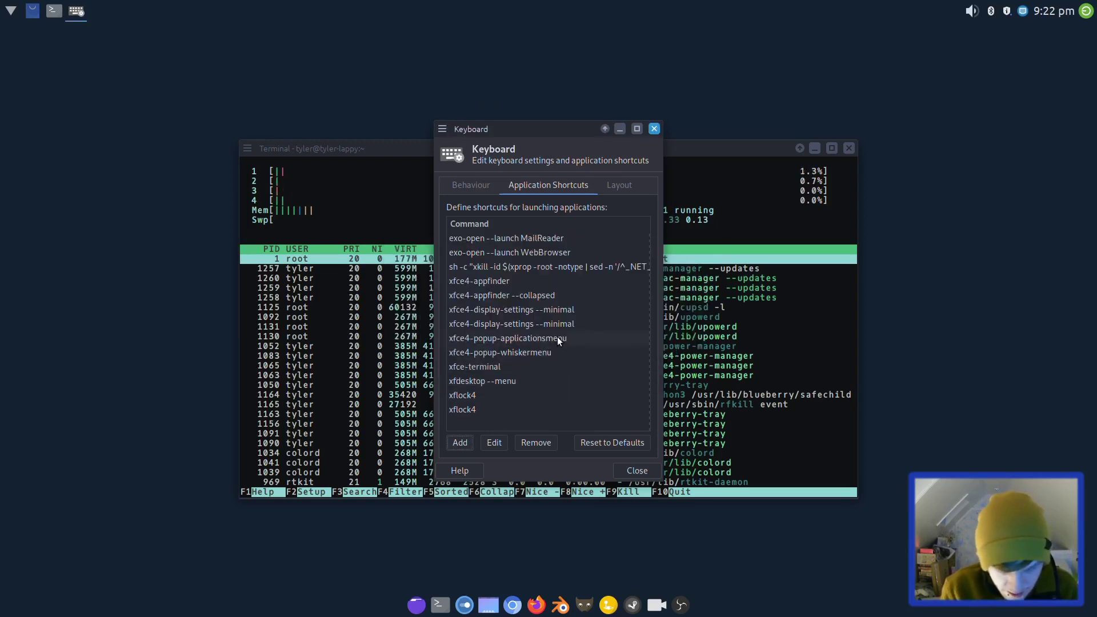
pyautogui.hotkey('ctrl', 'alt', 't')
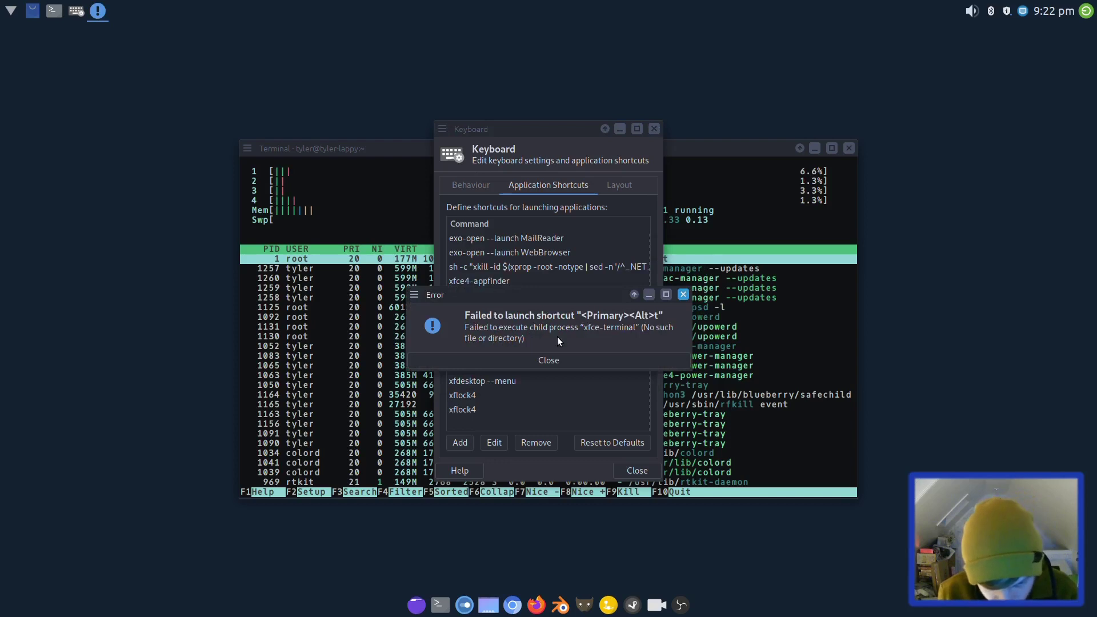
pyautogui.press('Escape')
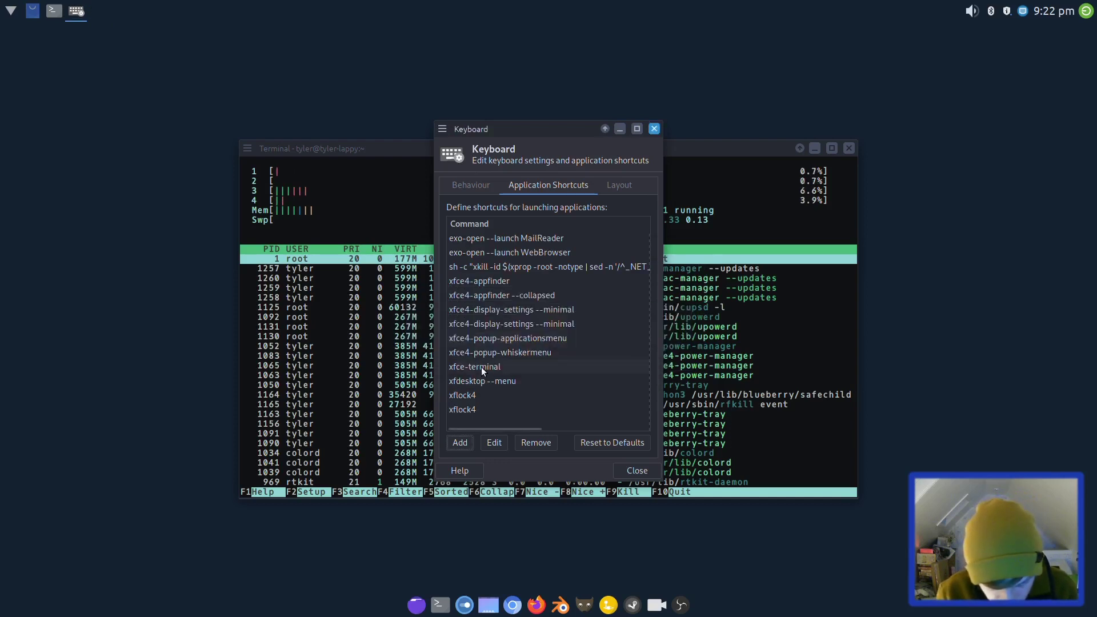
# - Correct the shortcut command to xfce4-terminal, rebind Ctrl+Alt+T, and test it opens a terminal
pyautogui.click(481, 367)
pyautogui.click(495, 444)
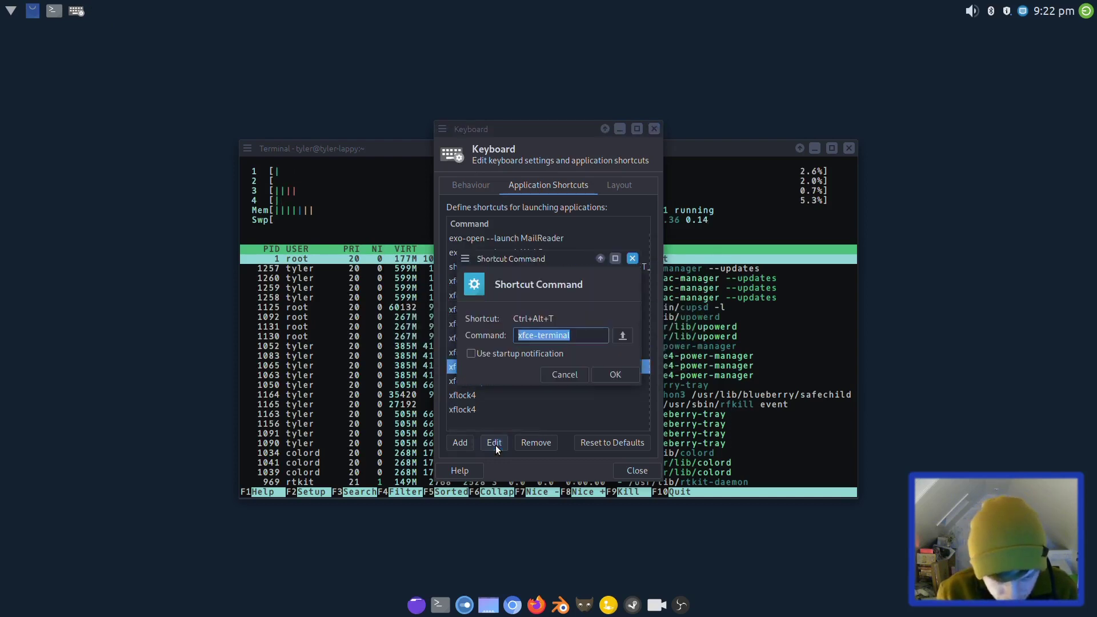
pyautogui.click(535, 336)
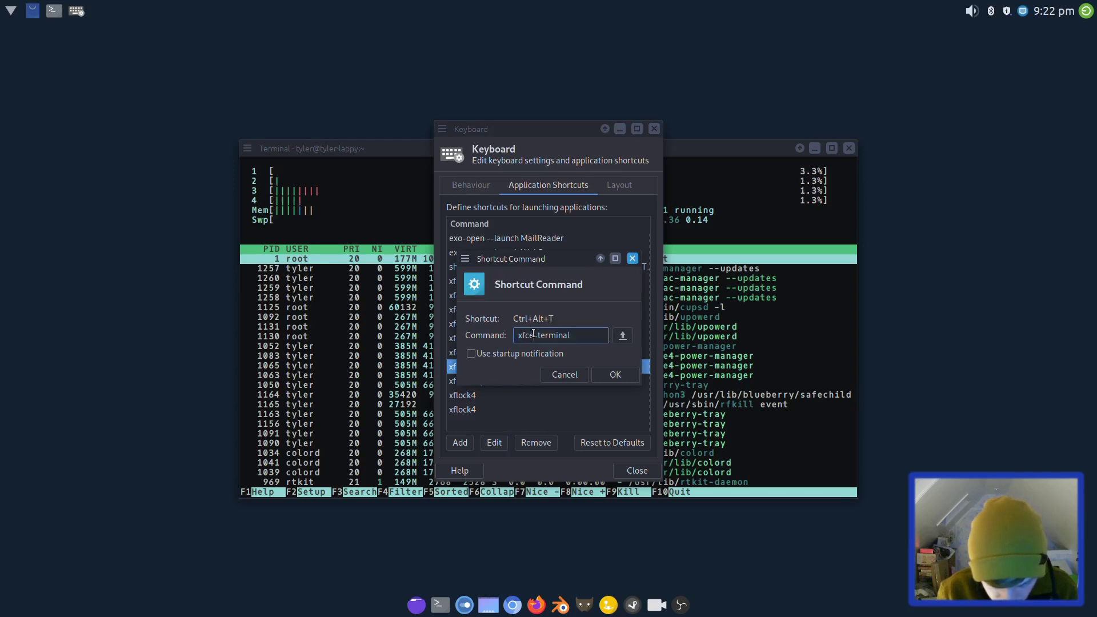
pyautogui.write('4')
pyautogui.press('Return')
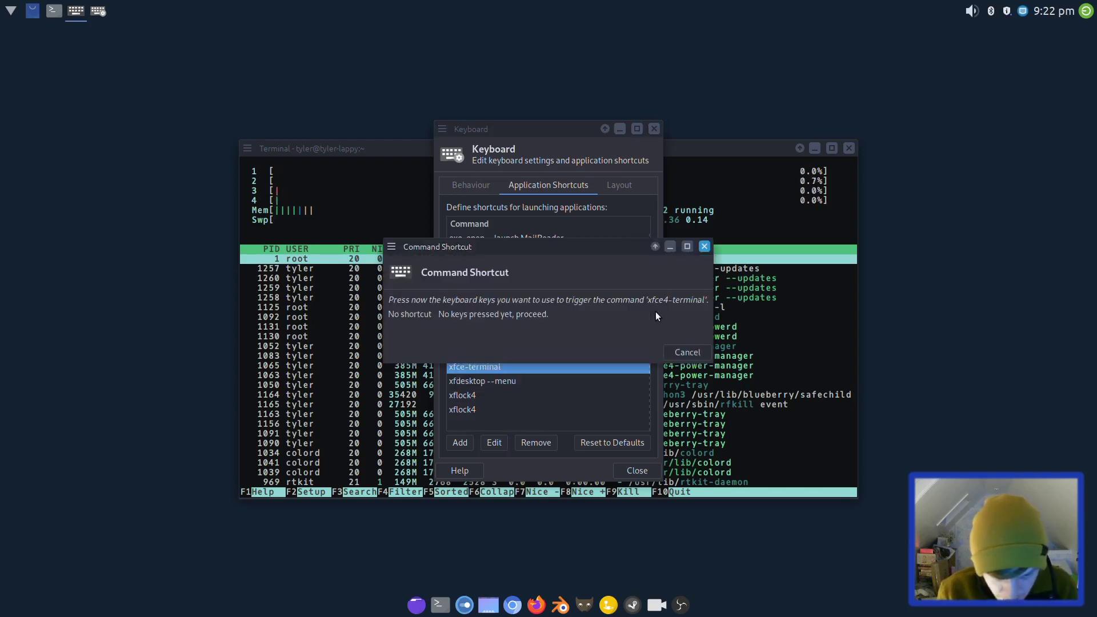
pyautogui.hotkey('ctrl', 'alt', 'l')
pyautogui.hotkey('ctrl', 'alt', 't')
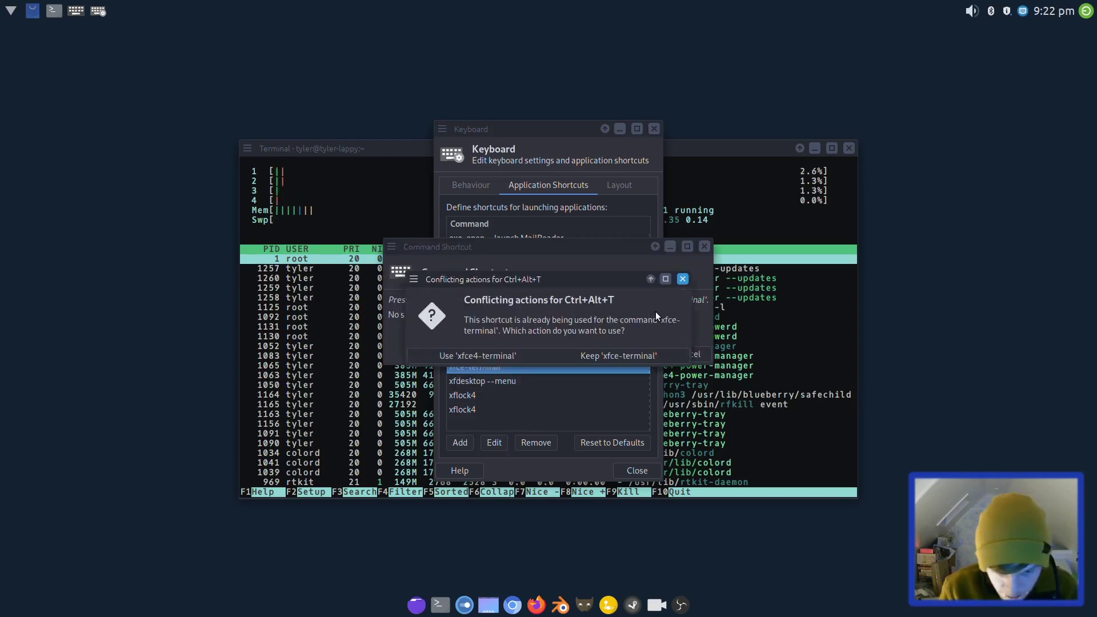
pyautogui.click(485, 356)
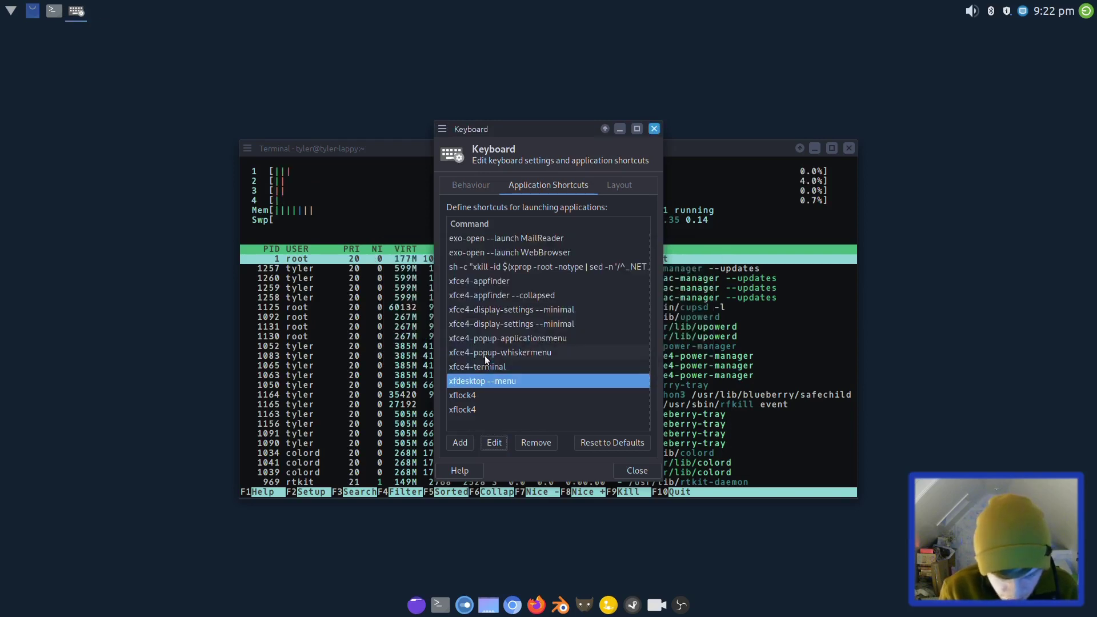
pyautogui.hotkey('ctrl', 'alt', 't')
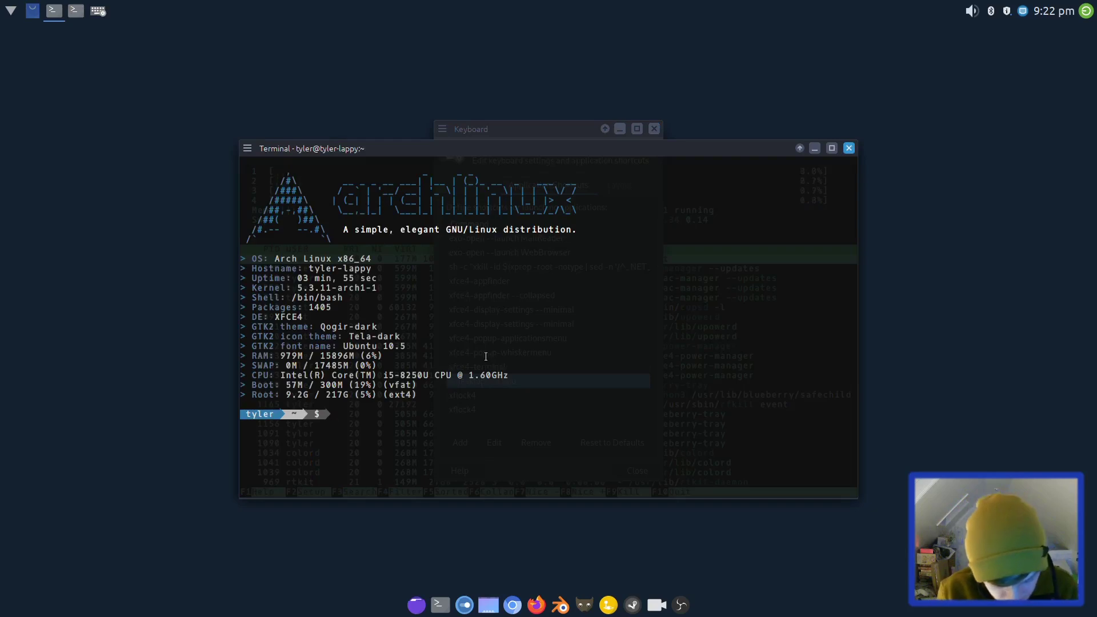
# - Exit the test terminal, minimise the htop window, and launch Steam, moving its updater aside
pyautogui.write('exit')
pyautogui.press('Return')
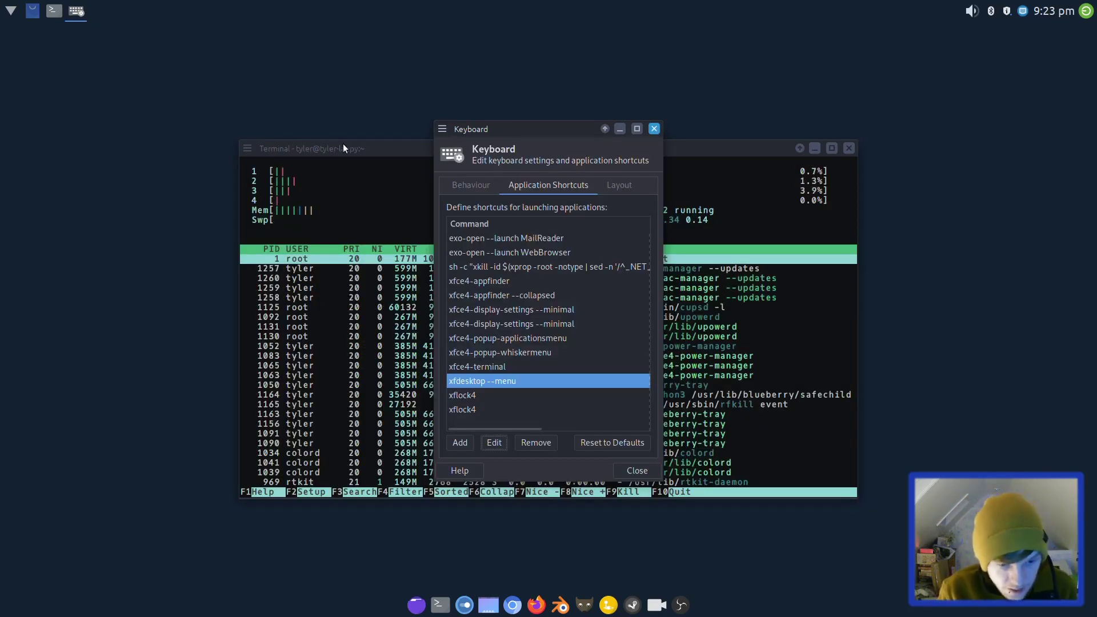
pyautogui.moveTo(342, 143); pyautogui.dragTo(290, 69)
pyautogui.click(774, 75)
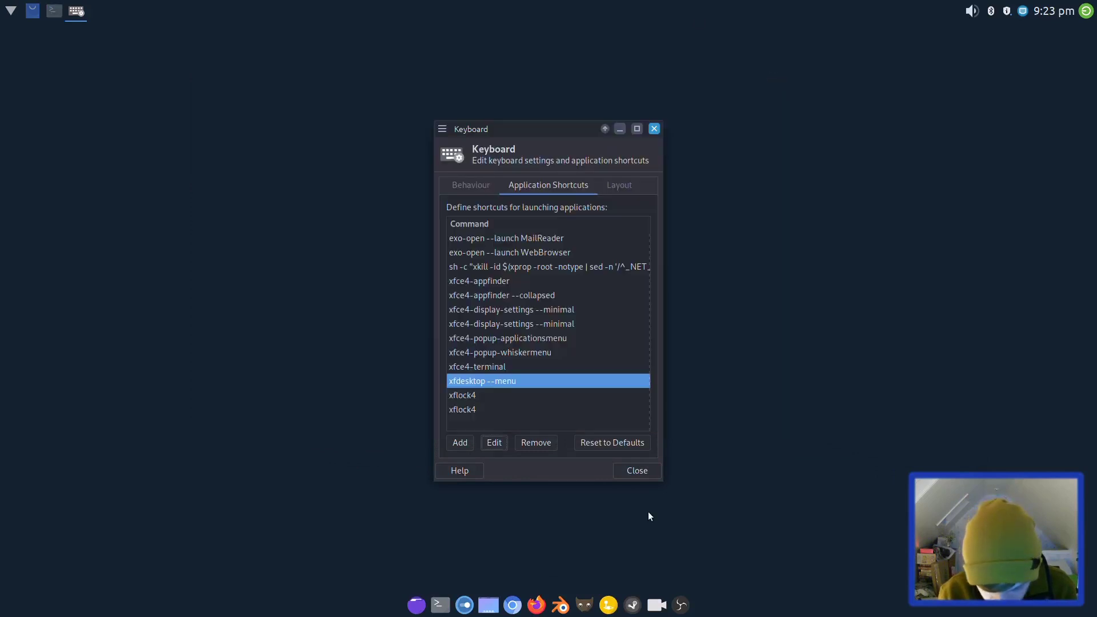
pyautogui.click(631, 606)
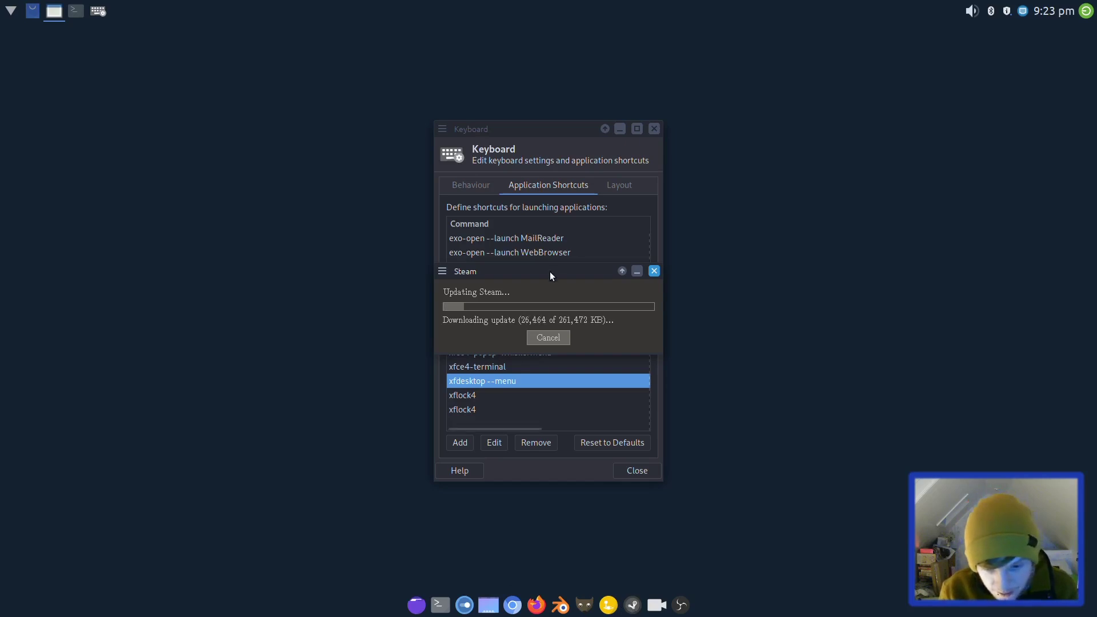
pyautogui.moveTo(557, 271); pyautogui.dragTo(801, 180)
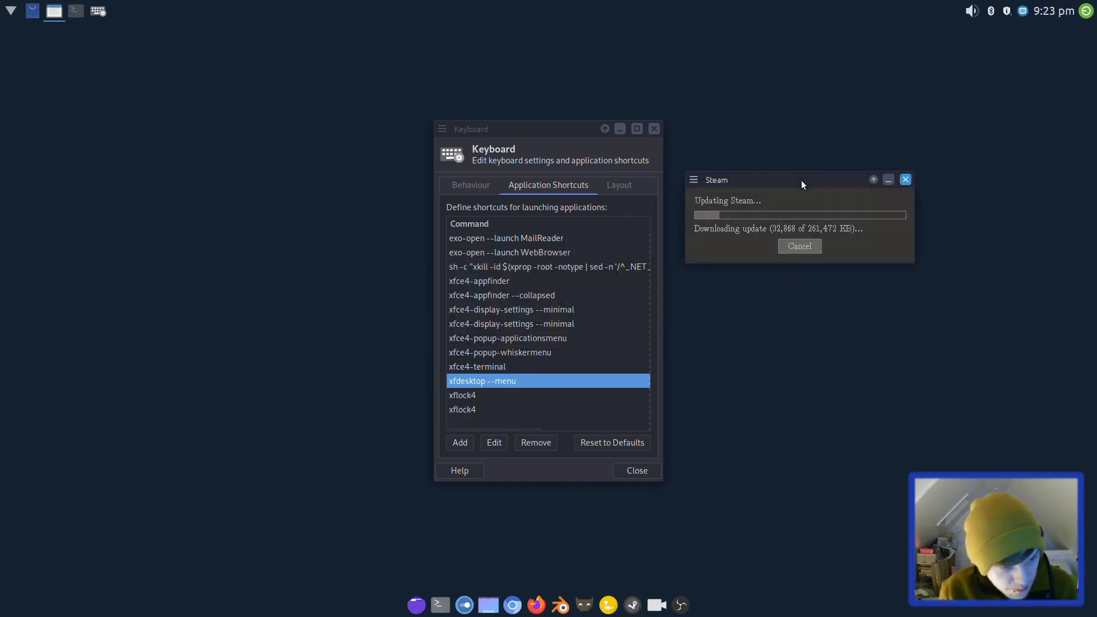
# - Apply the Arc-Darker style in the Appearance settings
pyautogui.press('super')
pyautogui.write('keyb')
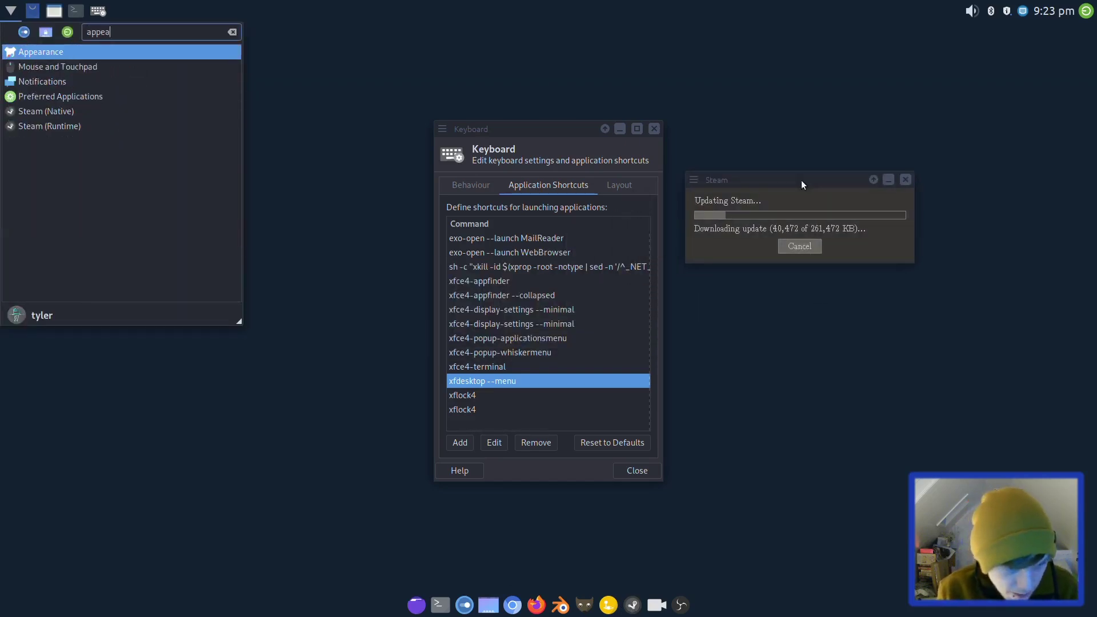
pyautogui.press('Return')
pyautogui.scroll(3, 561, 266)
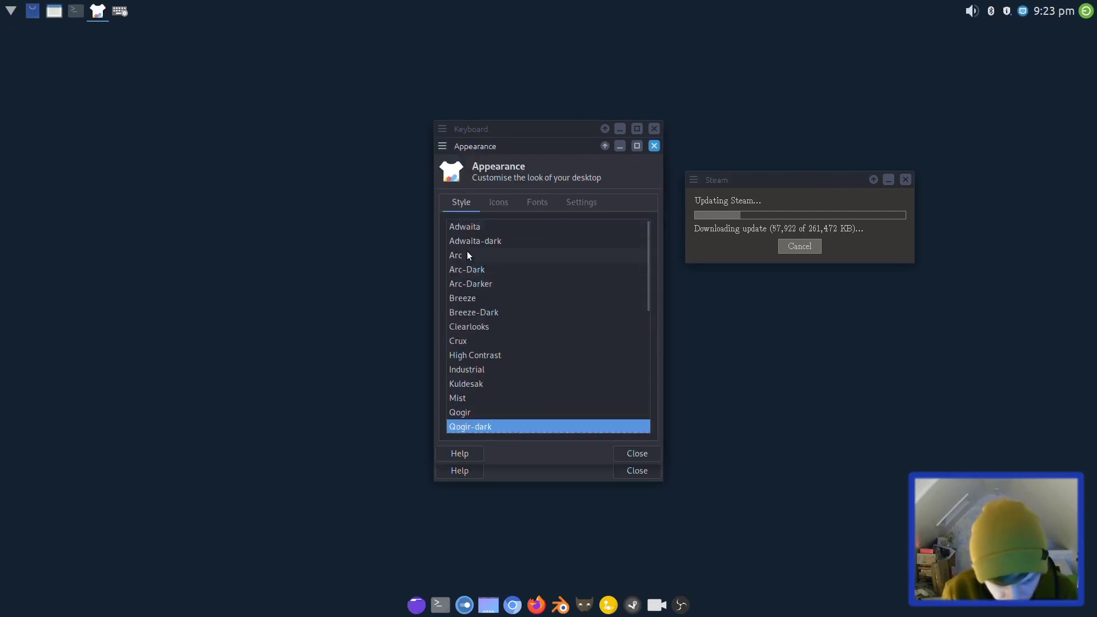
pyautogui.click(501, 288)
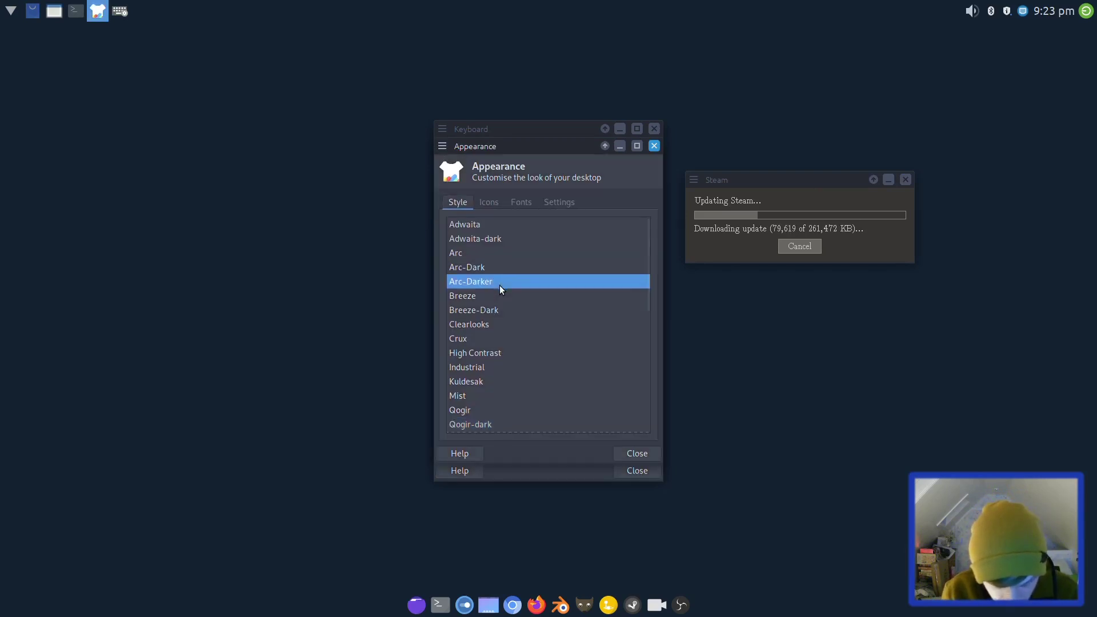
# - Set the Window Manager theme to Arc-Dark, then close the Window Manager and Keyboard windows
pyautogui.click(9, 9)
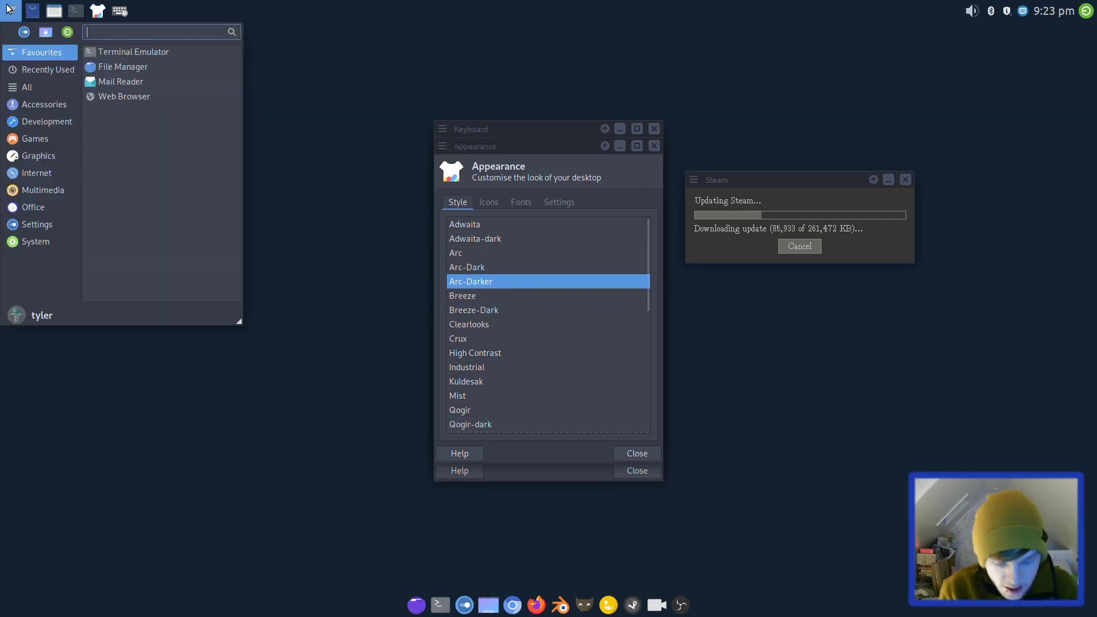
pyautogui.write('wind')
pyautogui.press('Down')
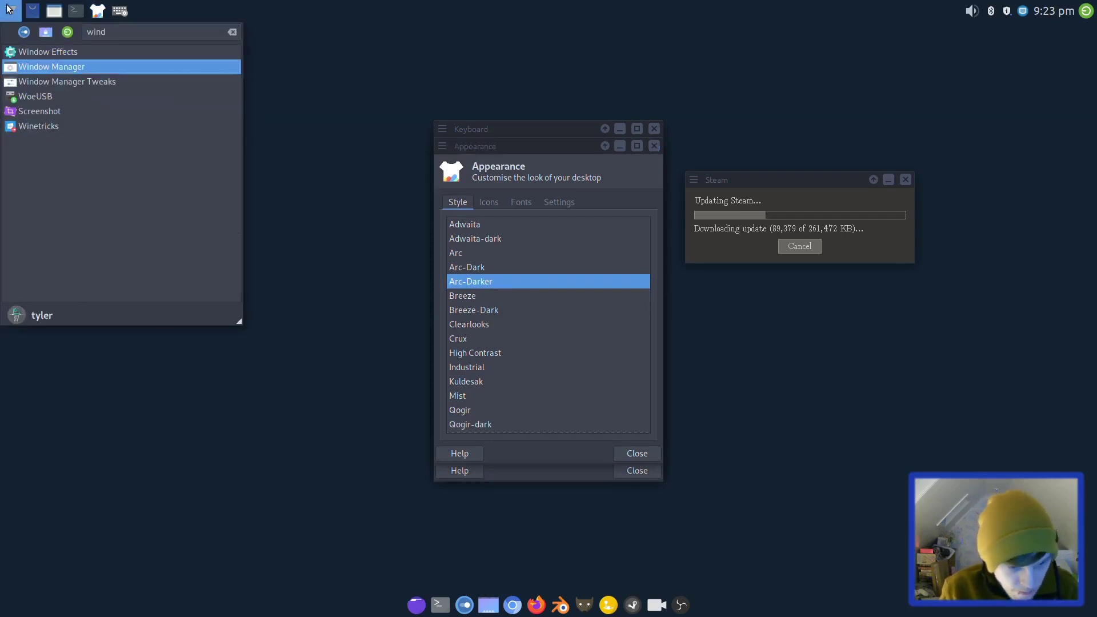
pyautogui.press('Return')
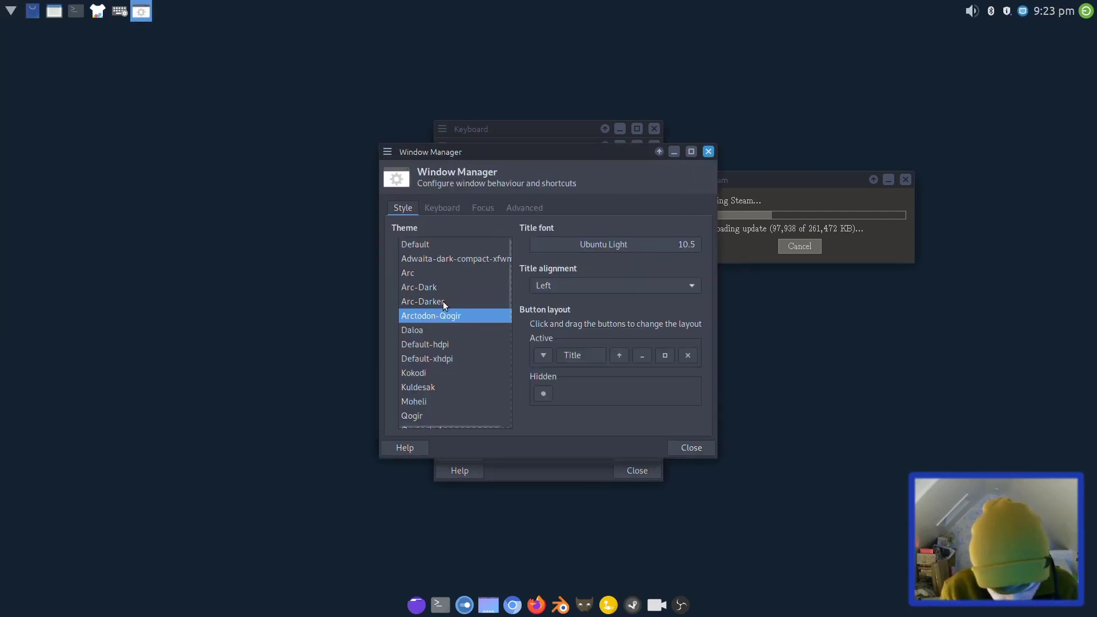
pyautogui.click(428, 287)
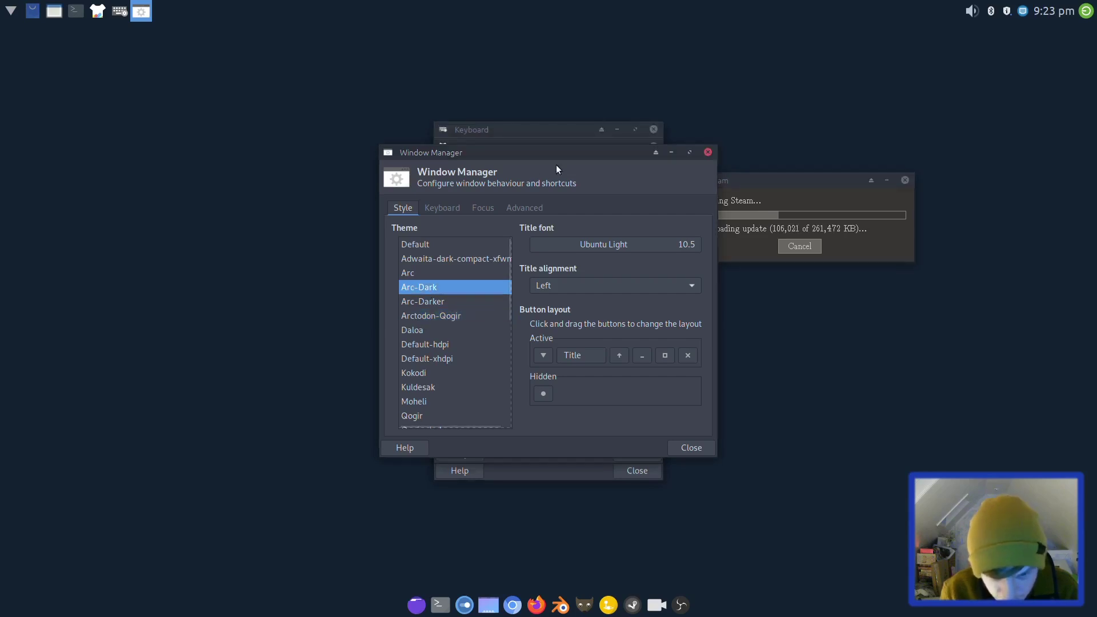
pyautogui.moveTo(571, 156); pyautogui.dragTo(260, 143)
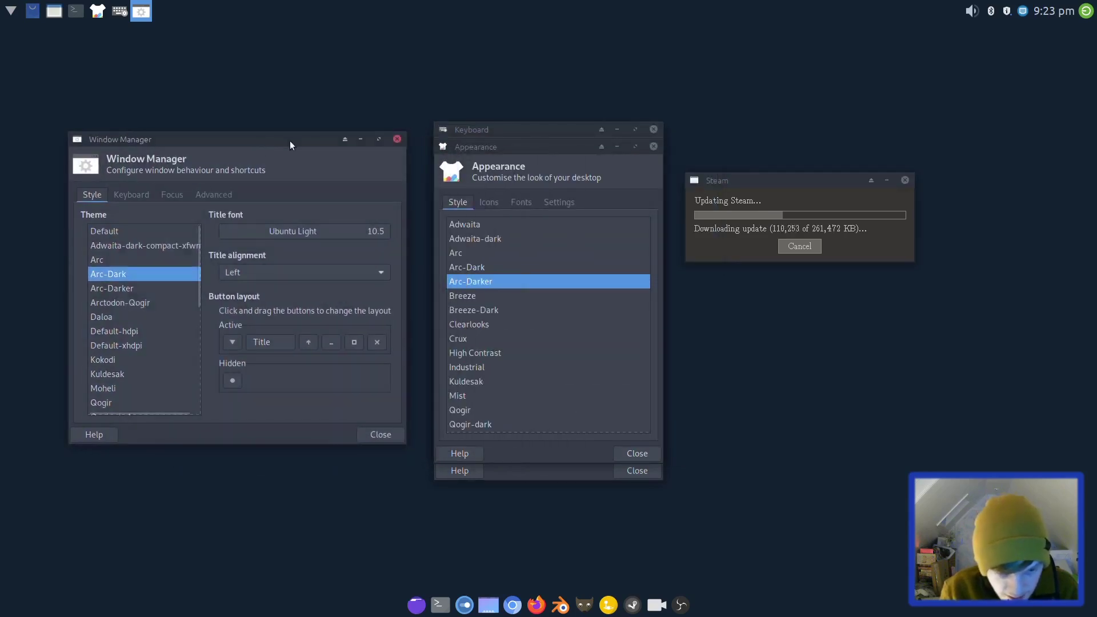
pyautogui.click(397, 140)
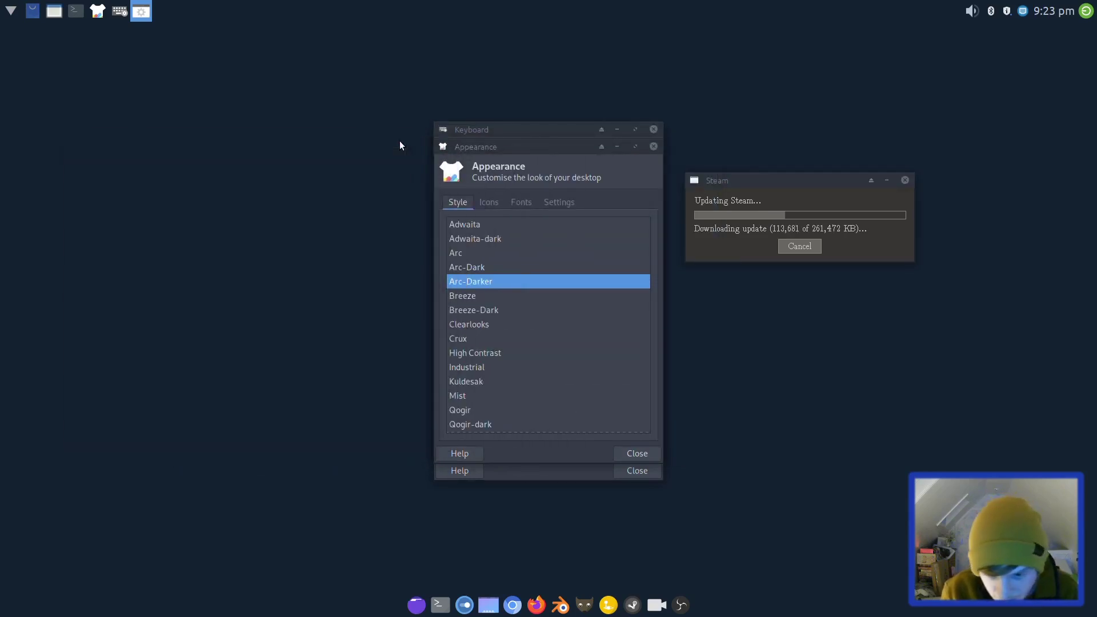
pyautogui.click(653, 130)
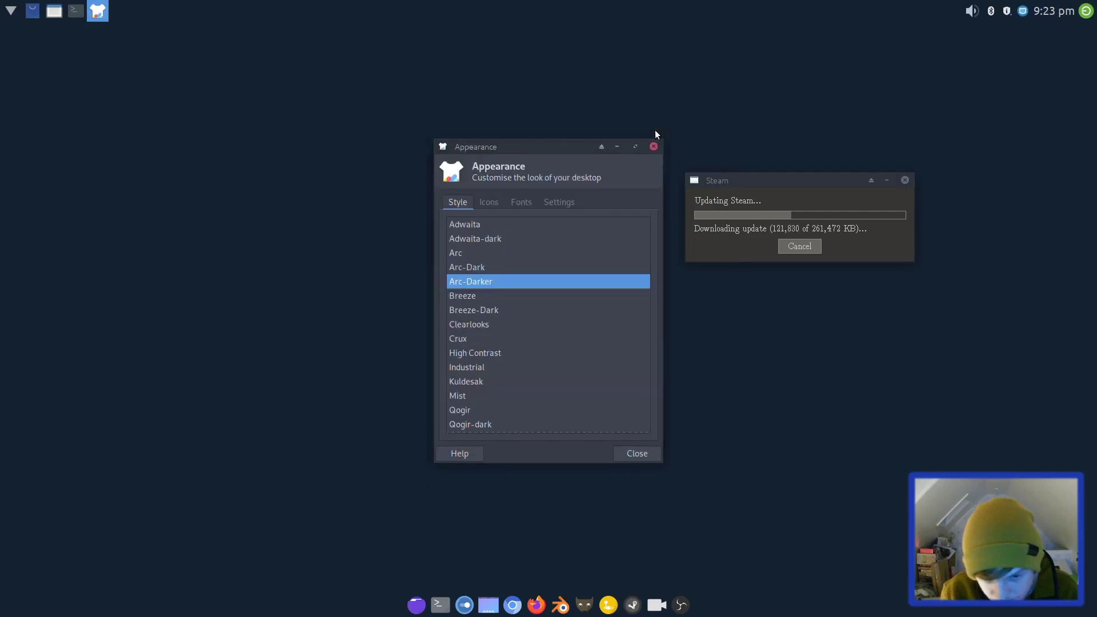
# - Switch the icon theme to Arc, browse the icon list, and close Appearance
pyautogui.click(495, 205)
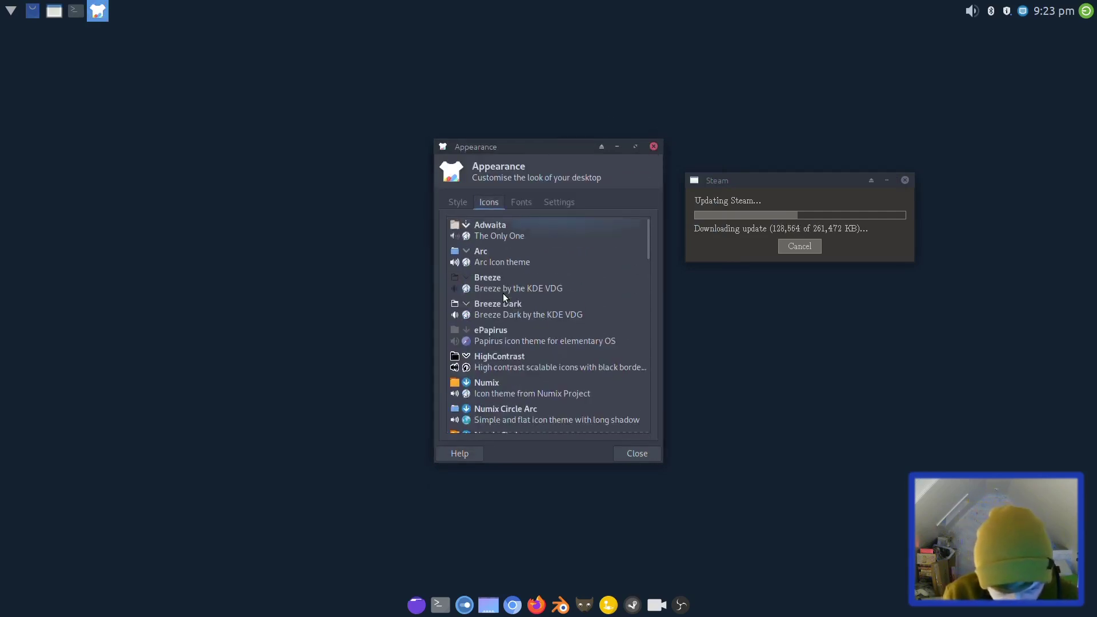
pyautogui.click(540, 257)
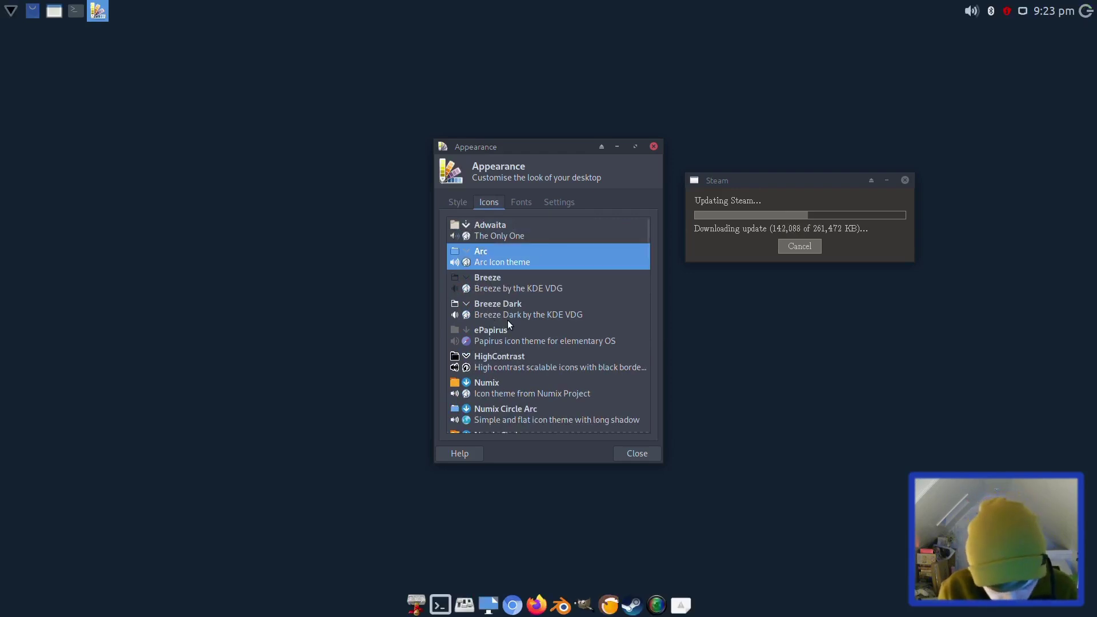
pyautogui.scroll(-3, 508, 324)
pyautogui.scroll(-3, 507, 323)
pyautogui.scroll(-3, 509, 324)
pyautogui.scroll(-3, 509, 323)
pyautogui.scroll(-3, 509, 324)
pyautogui.scroll(-2, 508, 323)
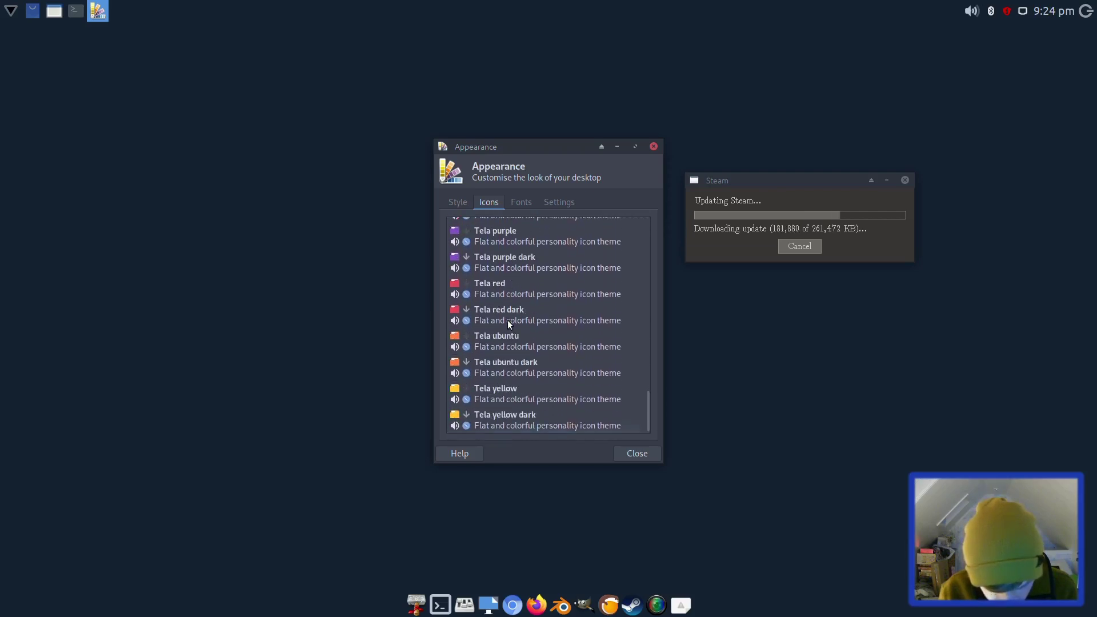
pyautogui.click(654, 147)
# - Open the Desktop settings from the applications menu
pyautogui.rightClick(519, 145)
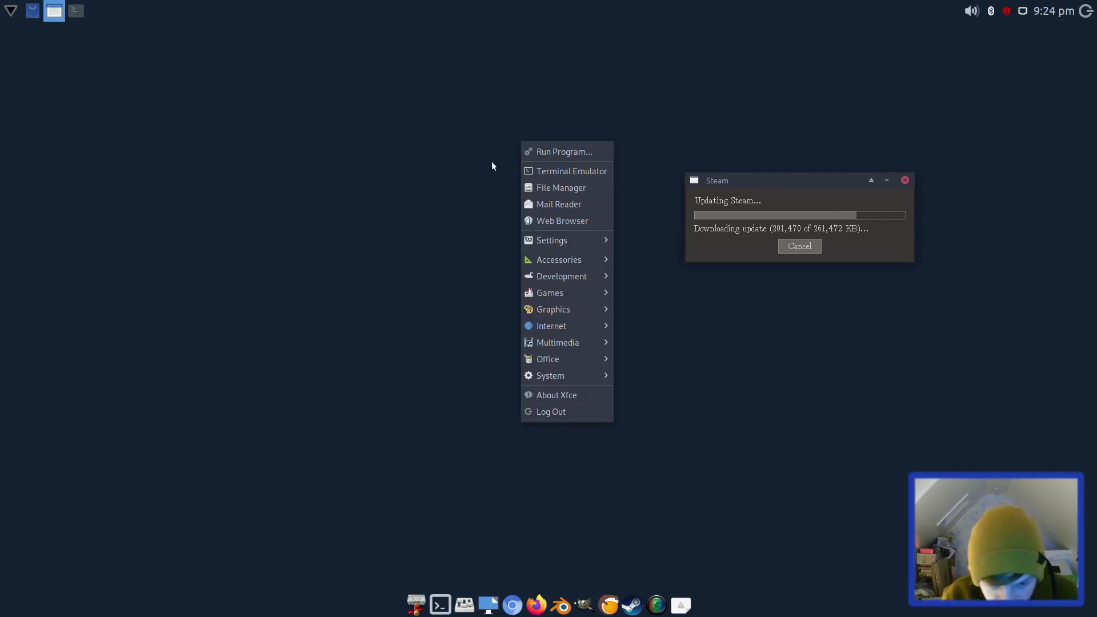
pyautogui.click(451, 248)
pyautogui.click(7, 9)
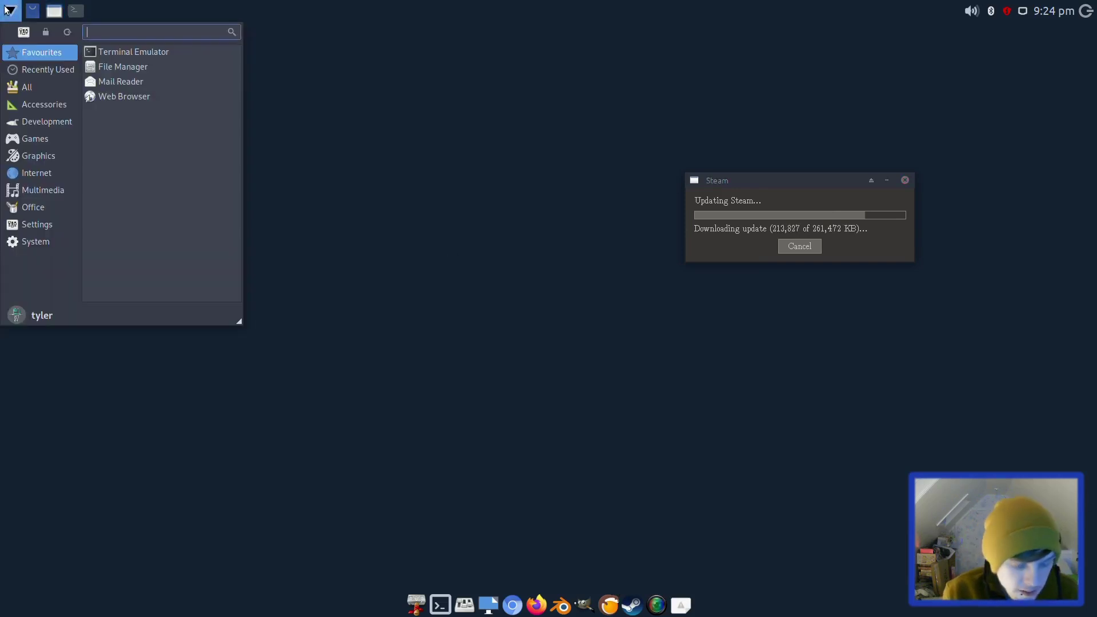
pyautogui.write('desktop')
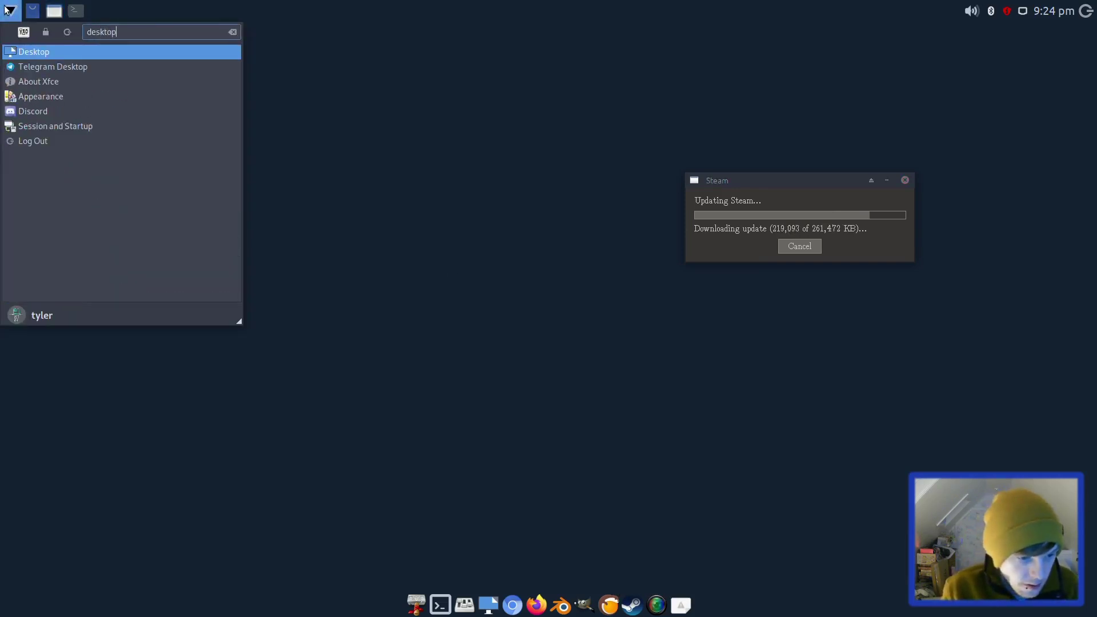
pyautogui.press('Return')
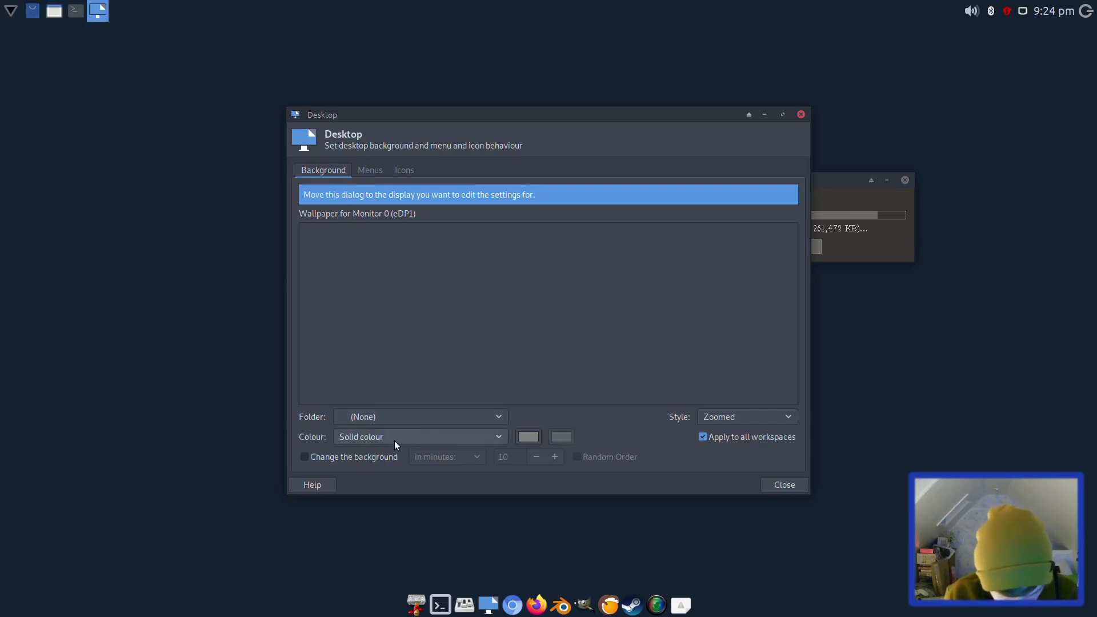
# - Load the backgrounds folder and set the white triangle nebula image as wallpaper
pyautogui.click(410, 417)
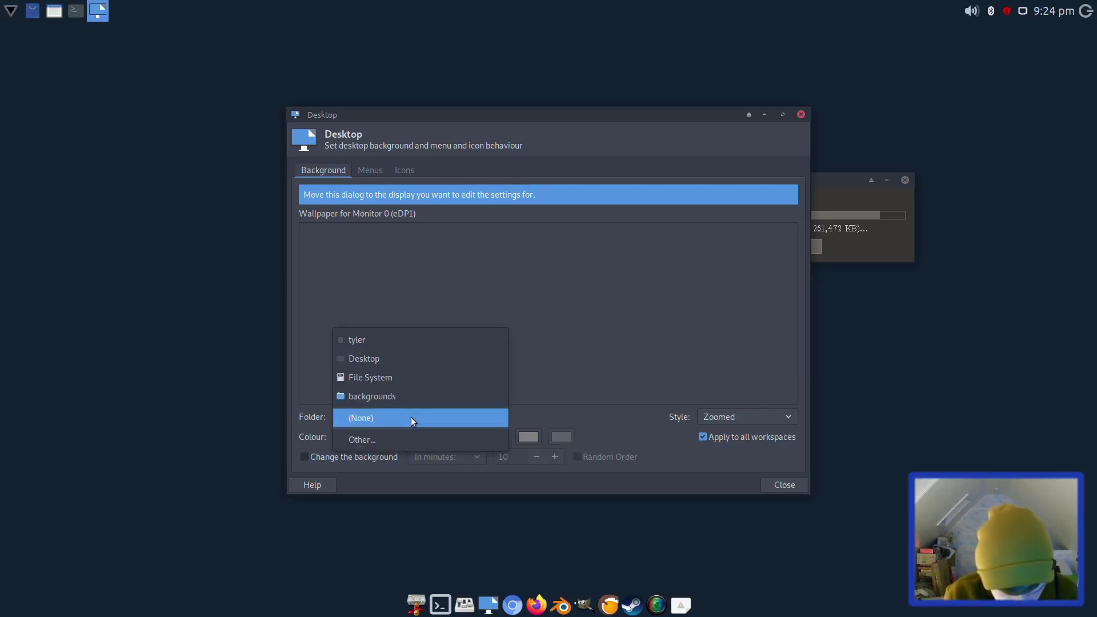
pyautogui.click(380, 395)
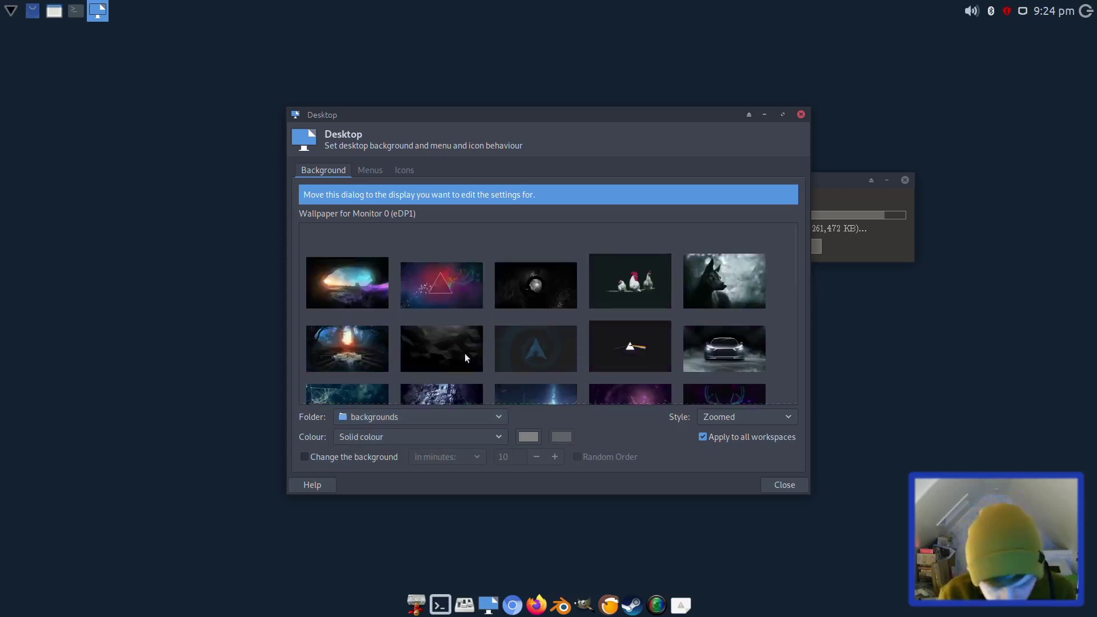
pyautogui.scroll(-2, 595, 294)
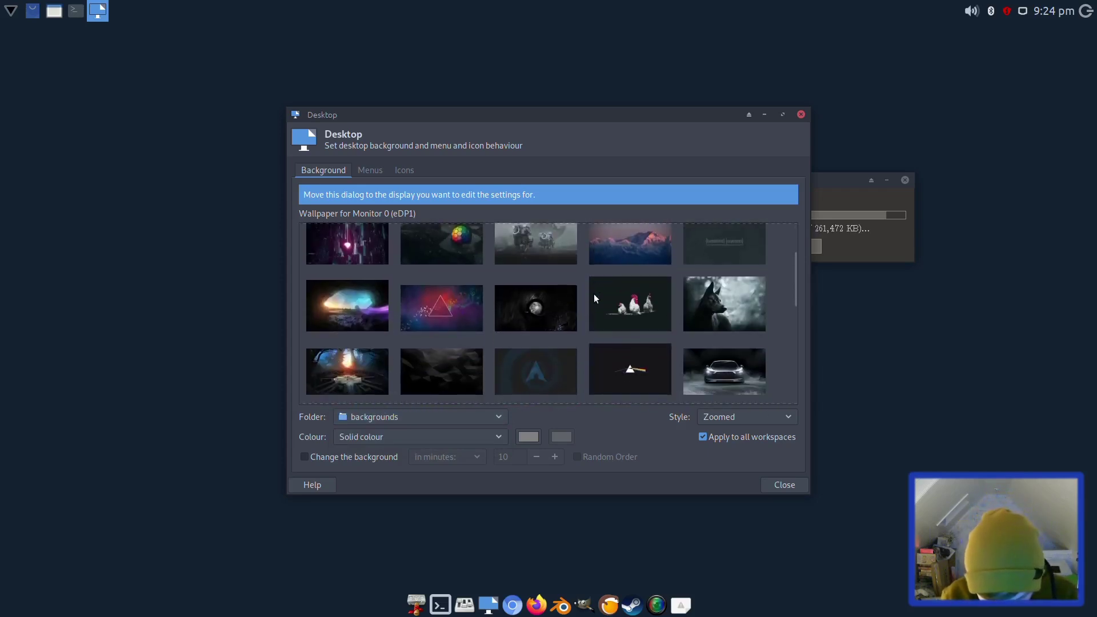
pyautogui.scroll(-3, 594, 297)
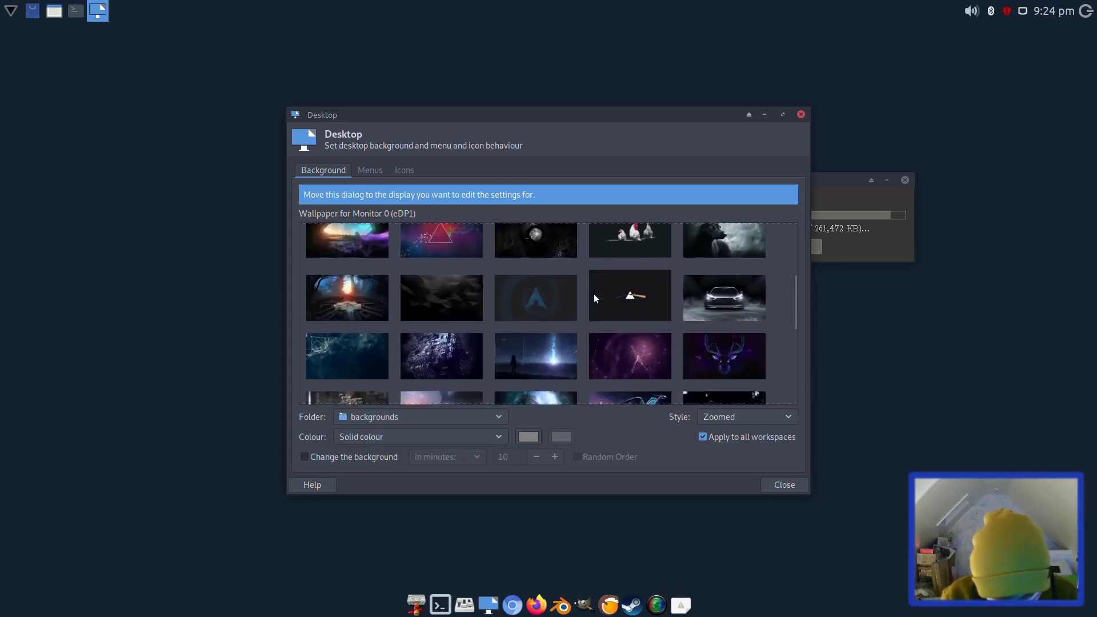
pyautogui.scroll(-3, 594, 297)
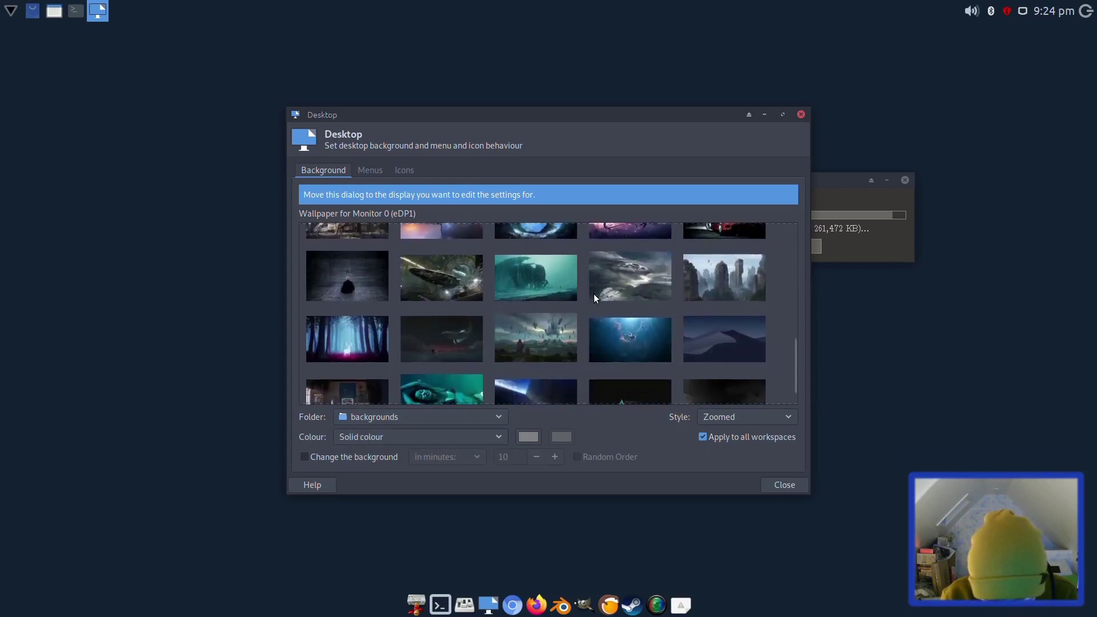
pyautogui.scroll(10, 595, 297)
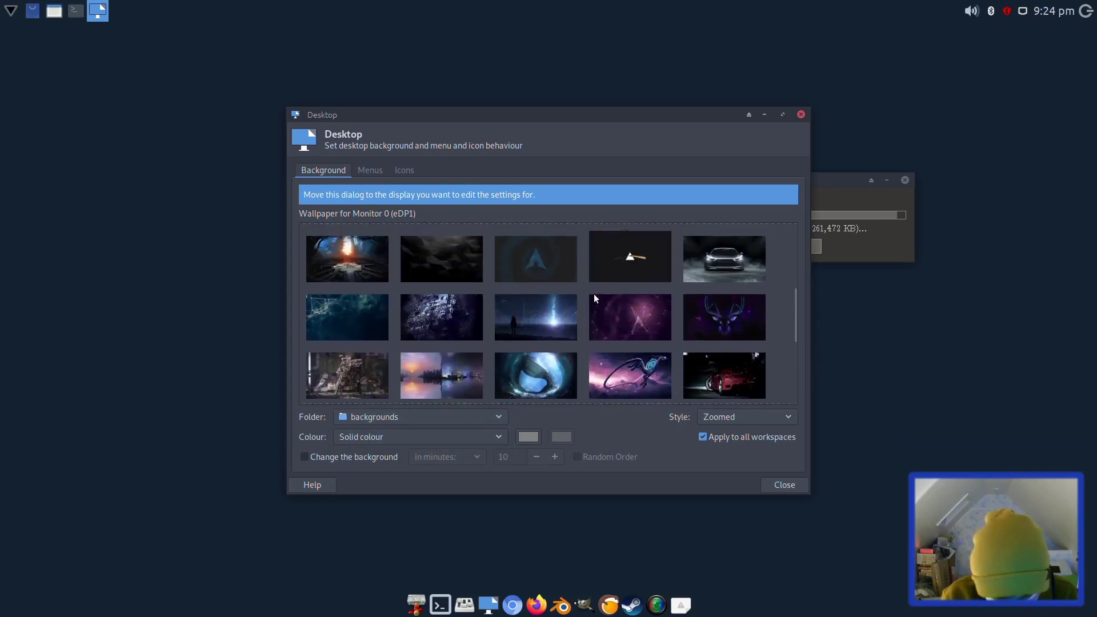
pyautogui.scroll(-1, 595, 294)
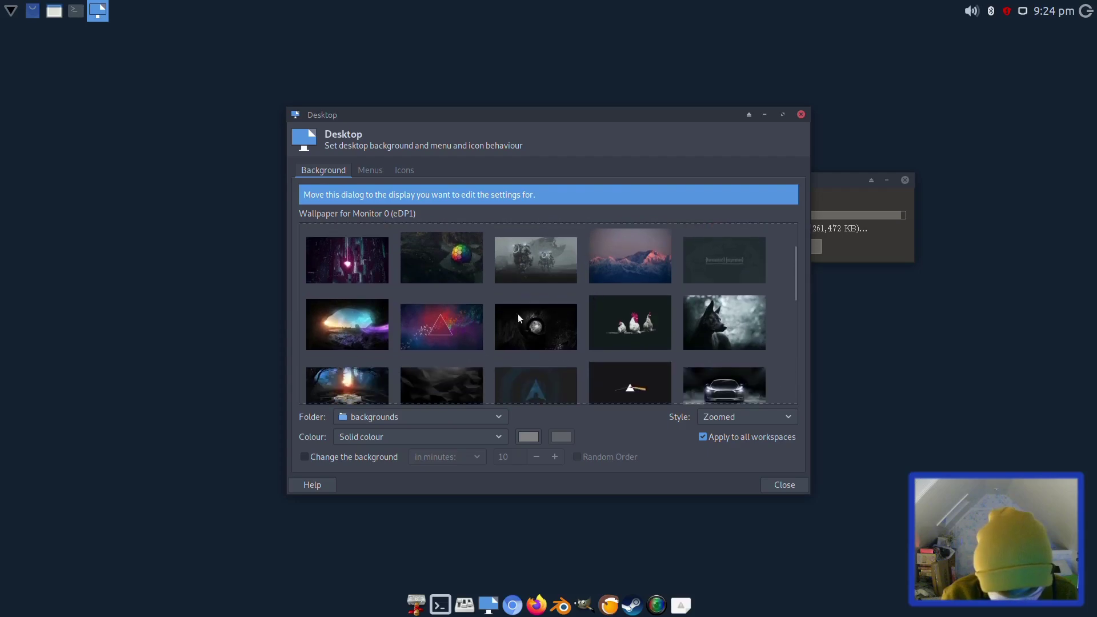
pyautogui.click(454, 328)
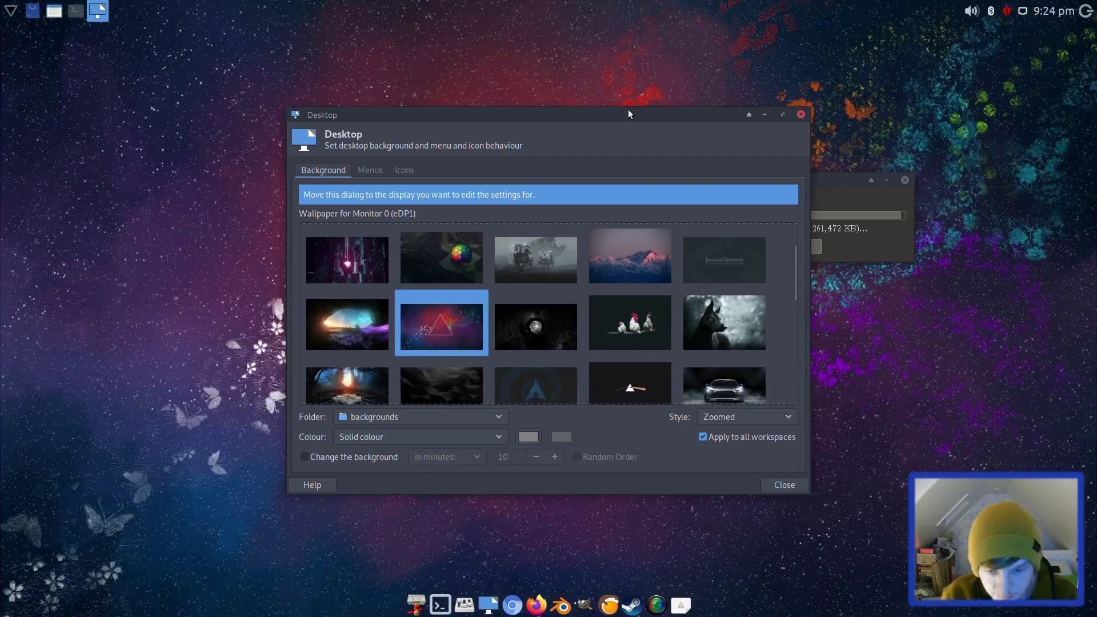
# - Close Desktop settings, move Steam's updater aside, and check pending updates in Pamac before minimising it
pyautogui.moveTo(629, 110); pyautogui.dragTo(461, 58)
pyautogui.click(622, 442)
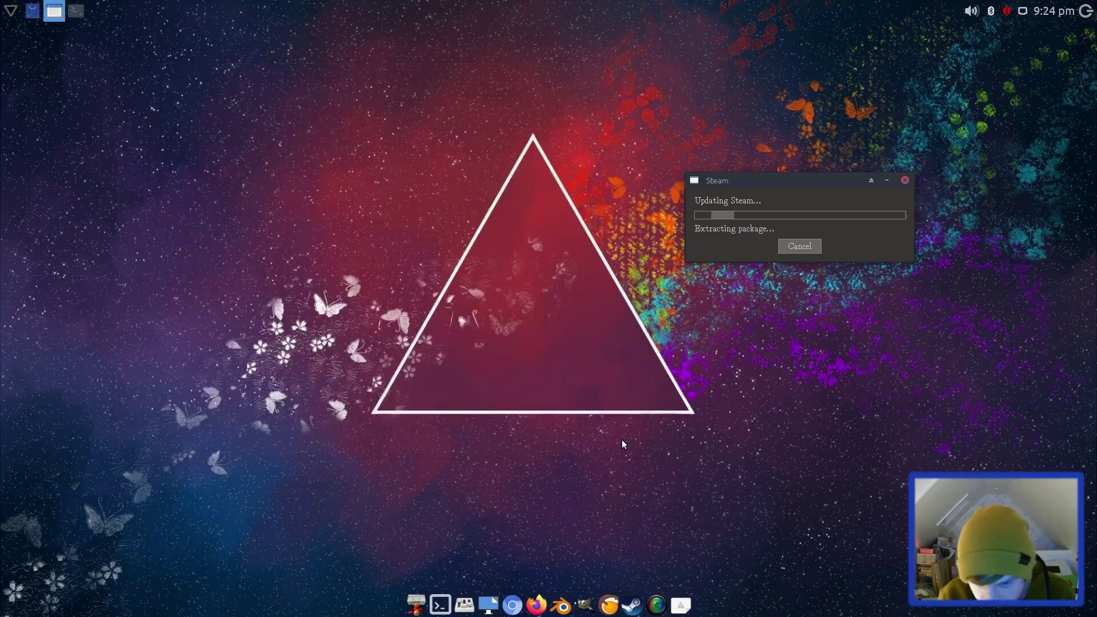
pyautogui.moveTo(764, 176); pyautogui.dragTo(492, 130)
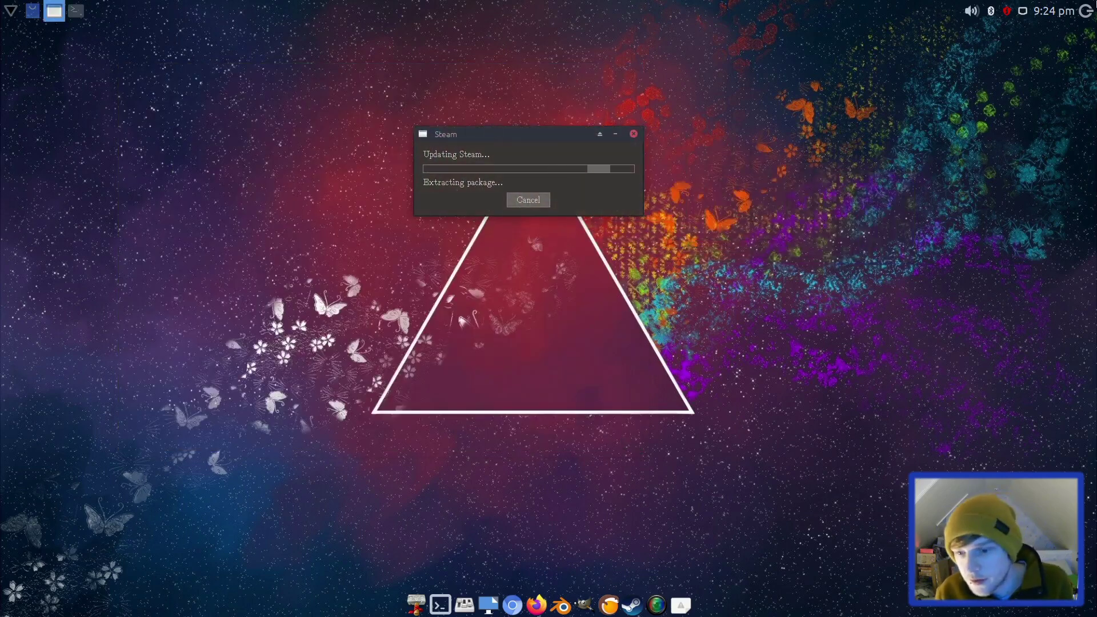
pyautogui.click(1005, 12)
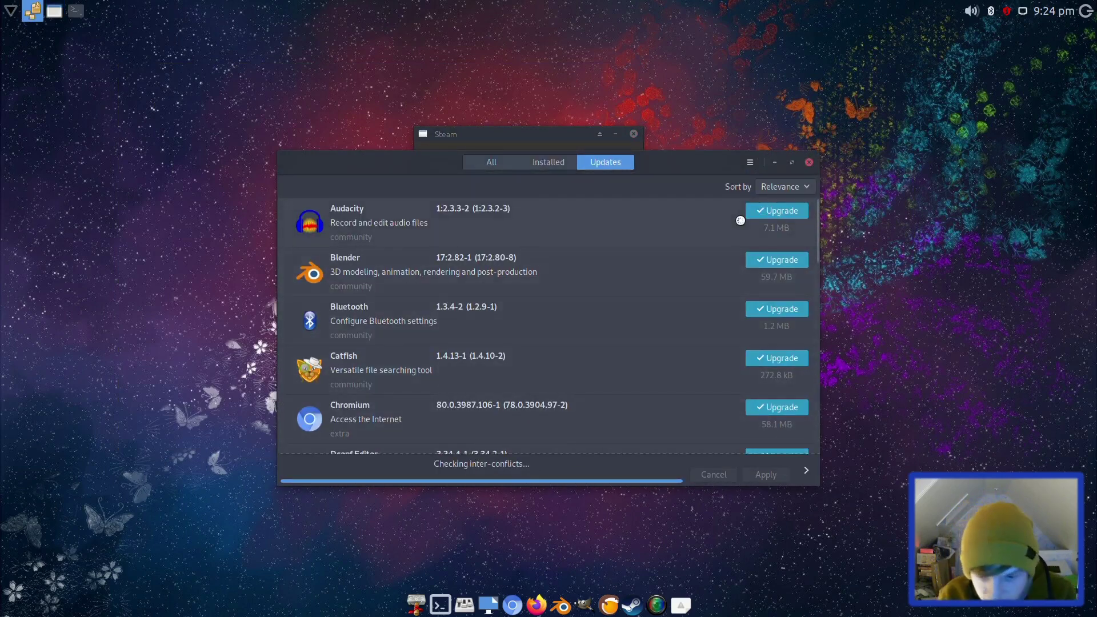
pyautogui.click(775, 163)
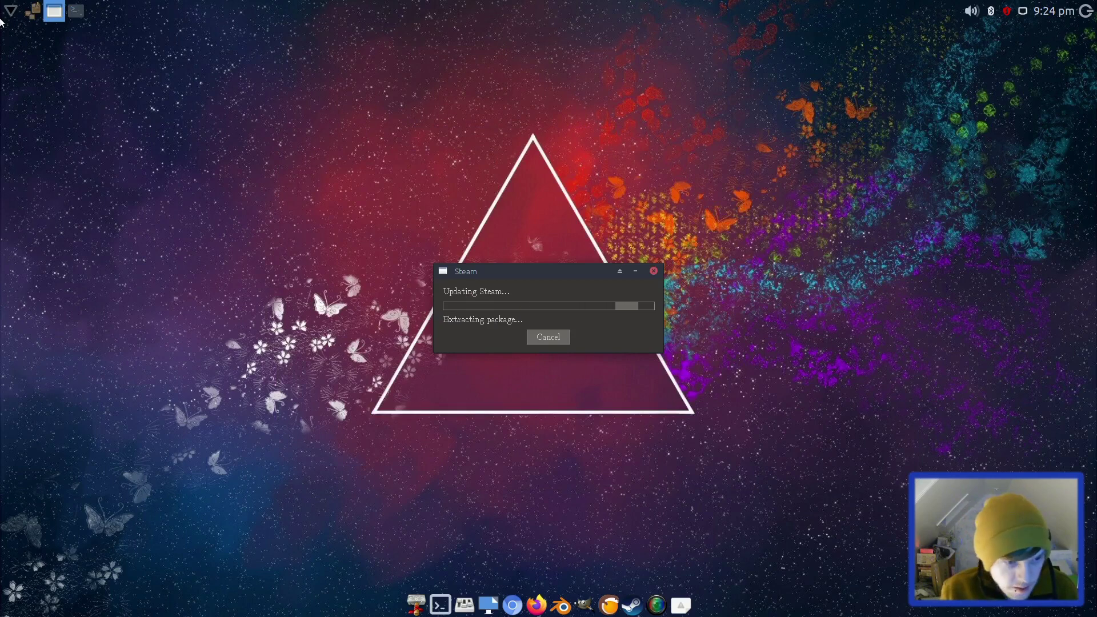
# - Open the Window Manager keyboard shortcuts list, closing the Steam welcome window along the way
pyautogui.click(1, 19)
pyautogui.write('wind')
pyautogui.press('Return')
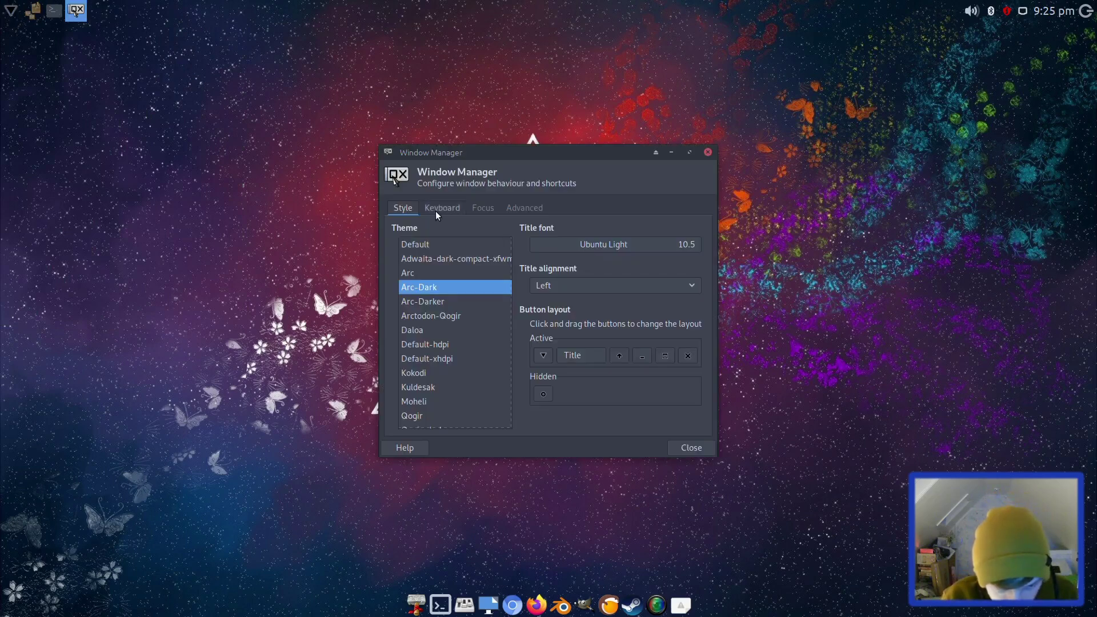
pyautogui.click(436, 211)
pyautogui.scroll(-1, 493, 293)
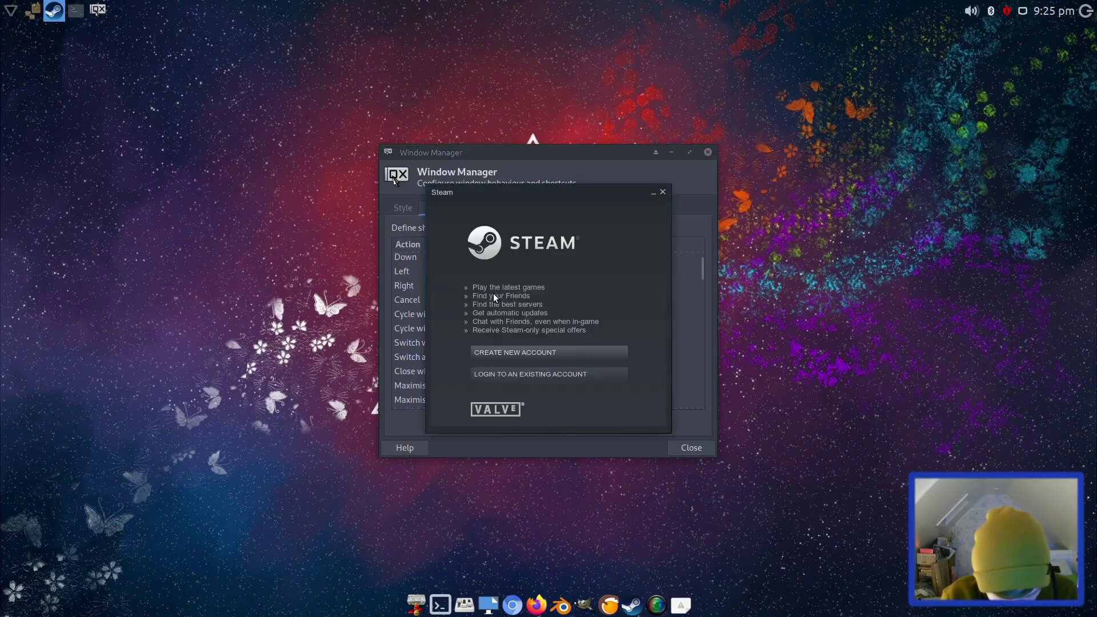
pyautogui.click(664, 193)
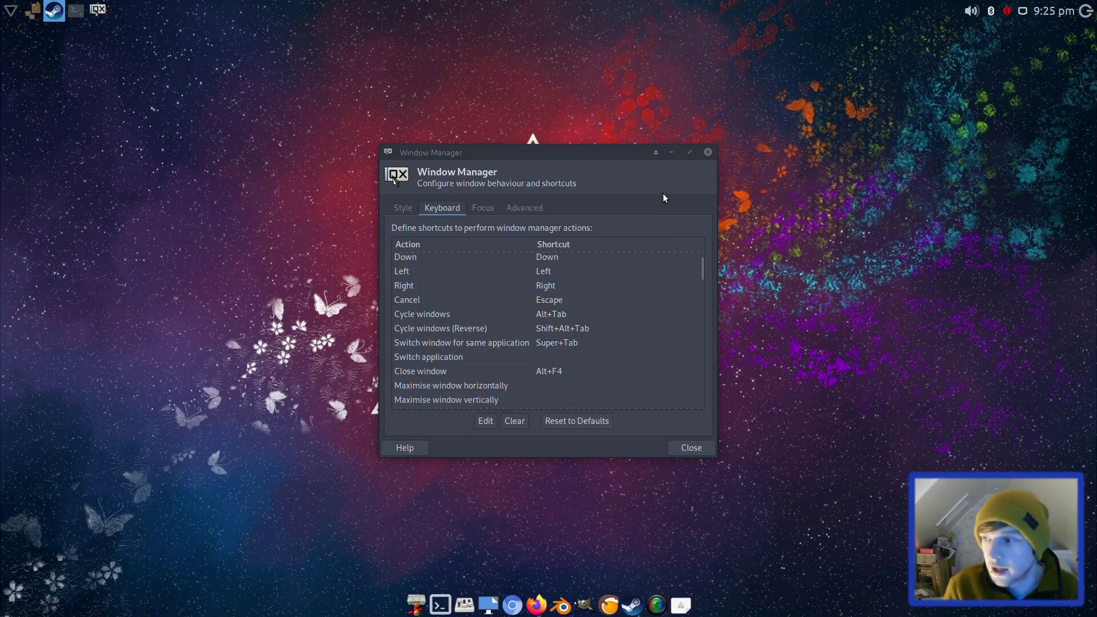
pyautogui.scroll(-3, 567, 283)
pyautogui.scroll(-5, 568, 285)
pyautogui.scroll(-3, 567, 282)
pyautogui.scroll(-1, 567, 282)
pyautogui.scroll(-1, 567, 283)
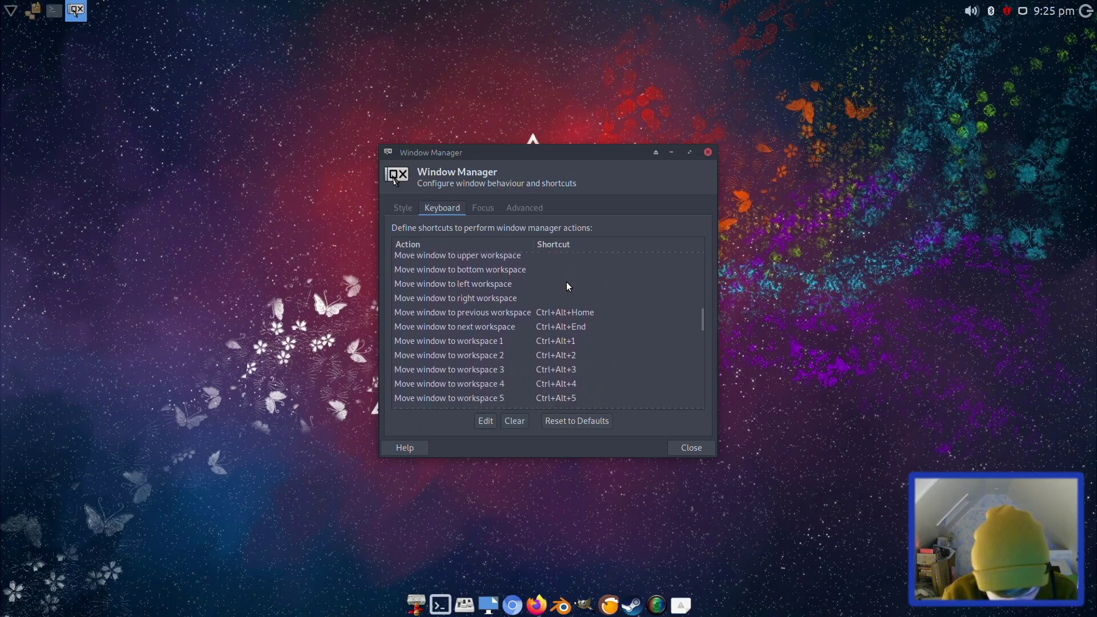
# - Bind Move window to left/right workspace to Ctrl+Super+Left and Ctrl+Super+Right
pyautogui.click(448, 284)
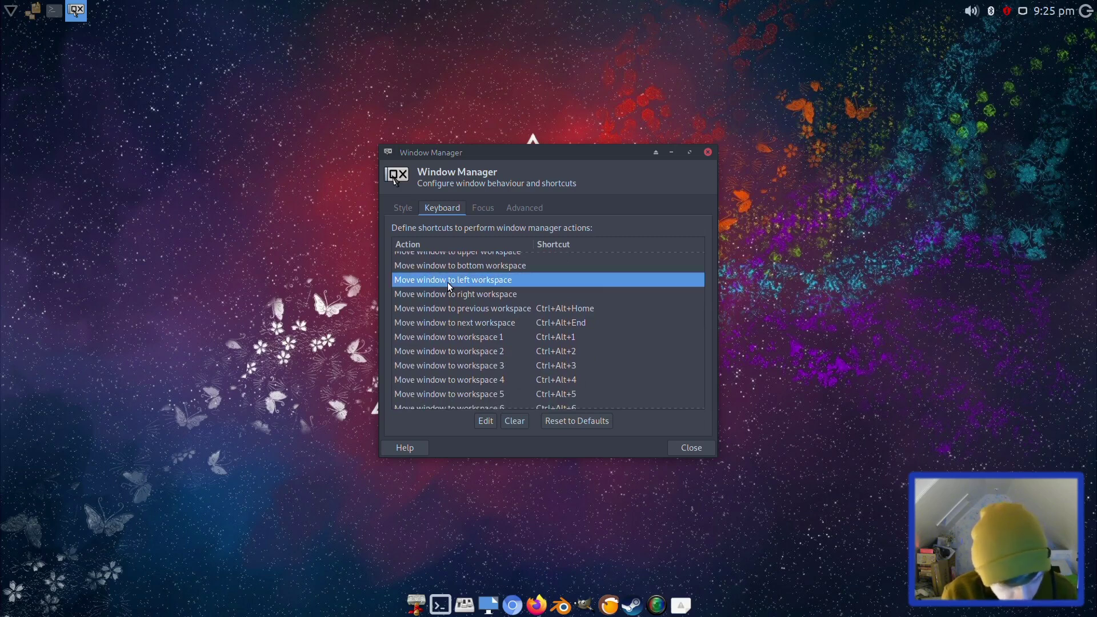
pyautogui.doubleClick(448, 283)
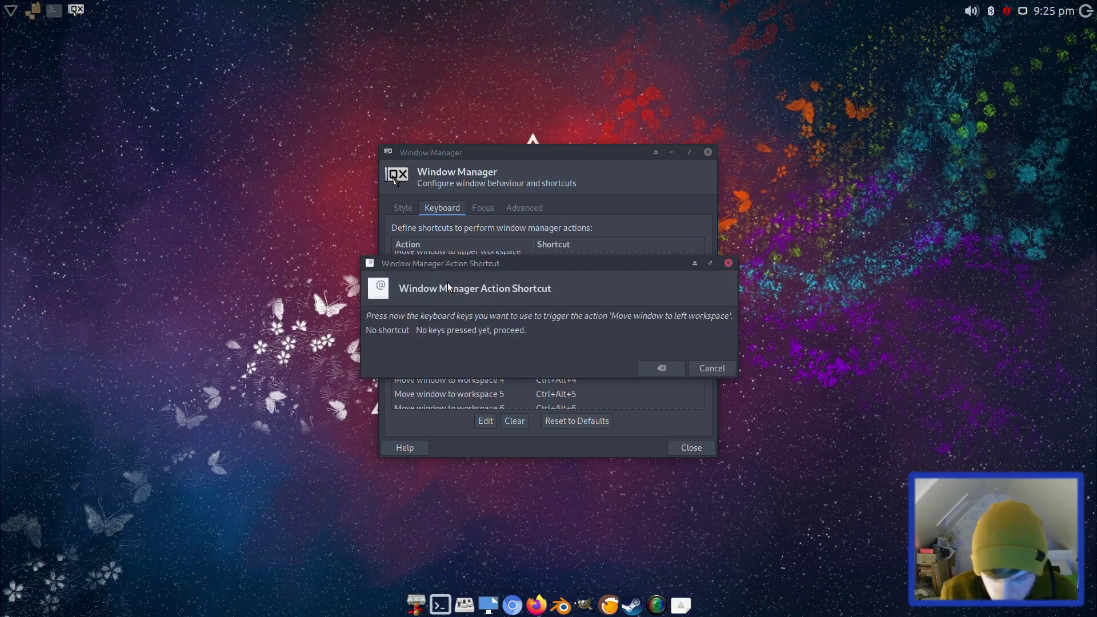
pyautogui.press('ctrl+super+l')
pyautogui.press('ctrl+super+Left')
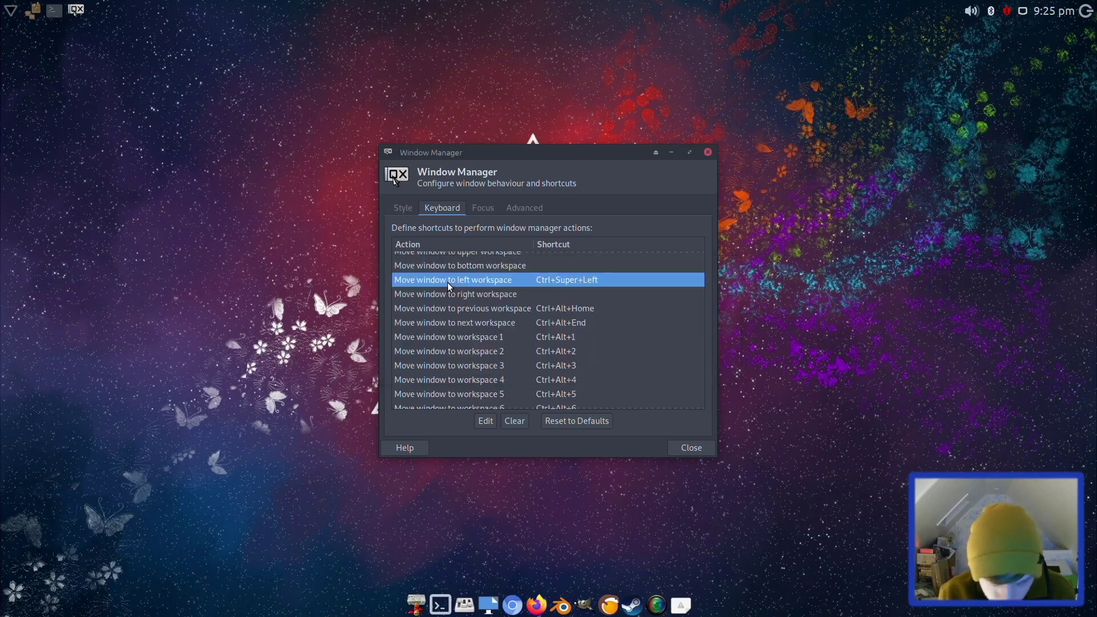
pyautogui.click(470, 293)
pyautogui.doubleClick(470, 294)
pyautogui.press('ctrl+super+Right')
# - Bind Left/Right workspace to Ctrl+Left and Ctrl+Right, close Window Manager, and restore the htop terminal
pyautogui.scroll(-5, 470, 294)
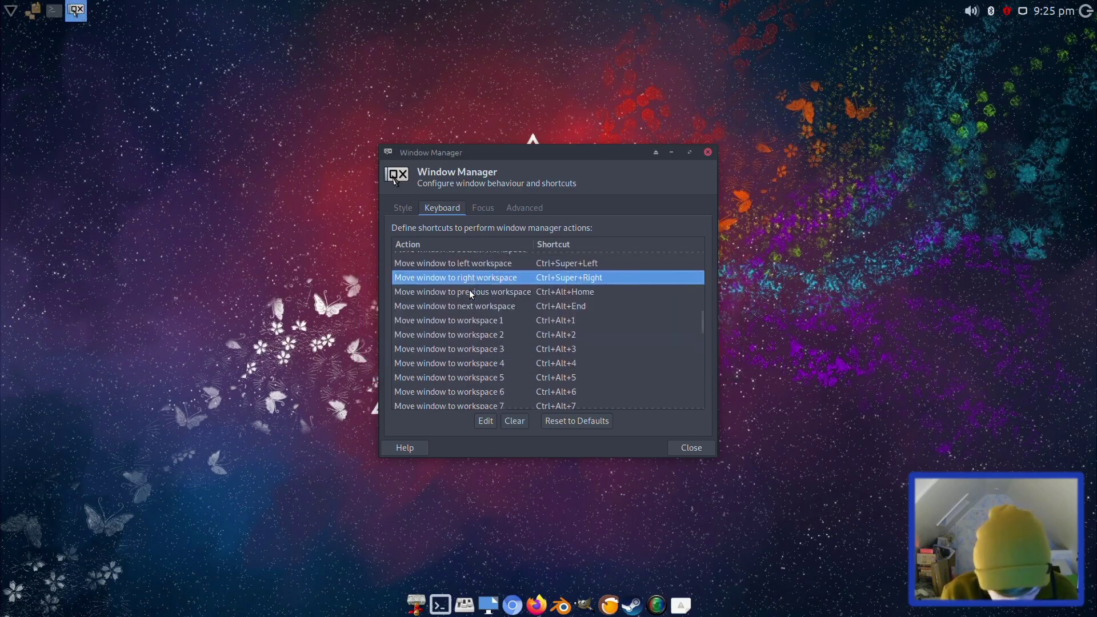
pyautogui.scroll(-5, 470, 293)
pyautogui.scroll(-1, 469, 294)
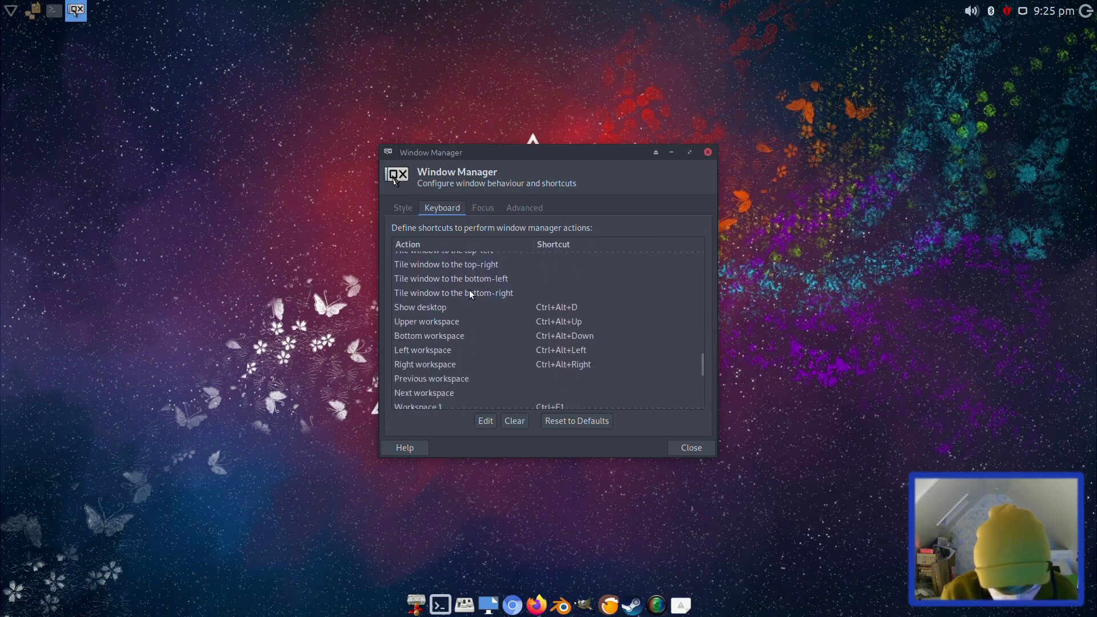
pyautogui.click(437, 355)
pyautogui.doubleClick(437, 355)
pyautogui.hotkey('ctrl', 'Left')
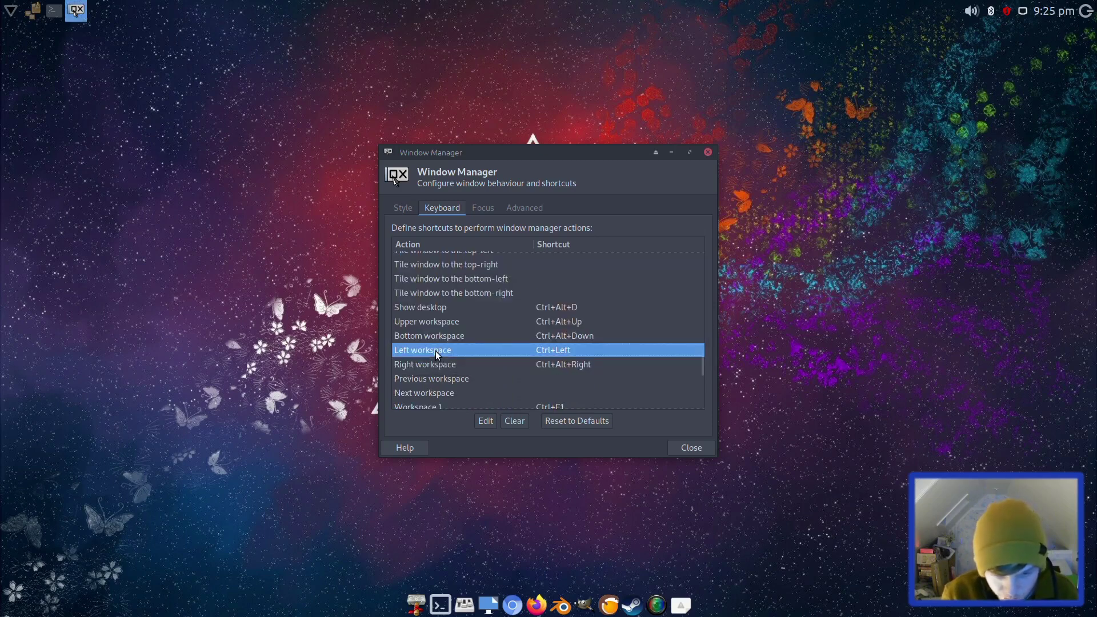
pyautogui.click(461, 368)
pyautogui.doubleClick(461, 369)
pyautogui.hotkey('ctrl', 'Right')
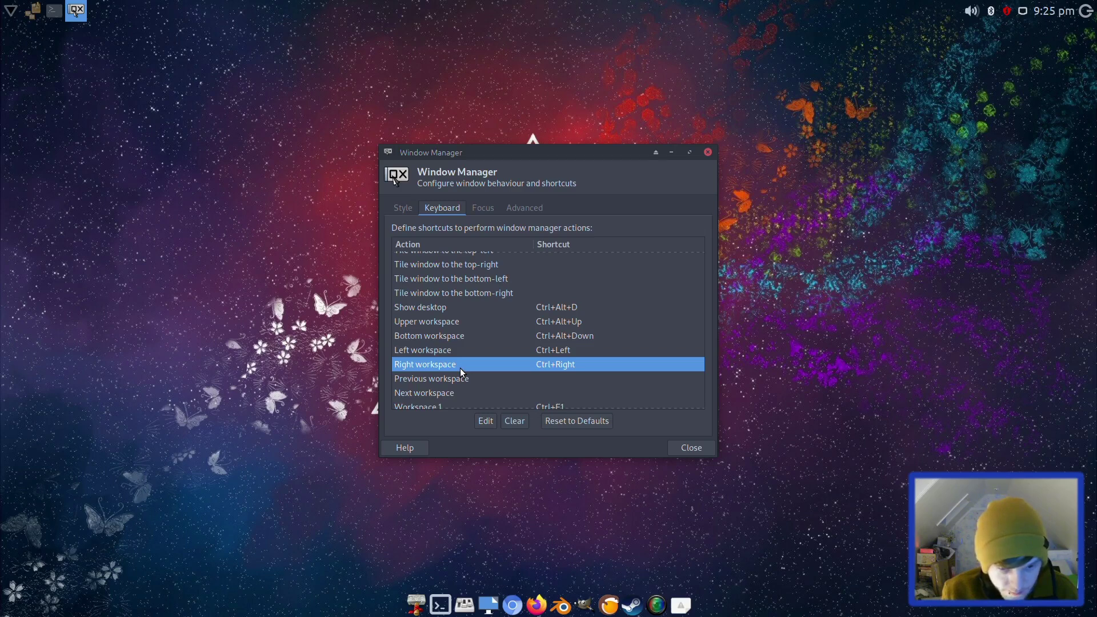
pyautogui.click(673, 446)
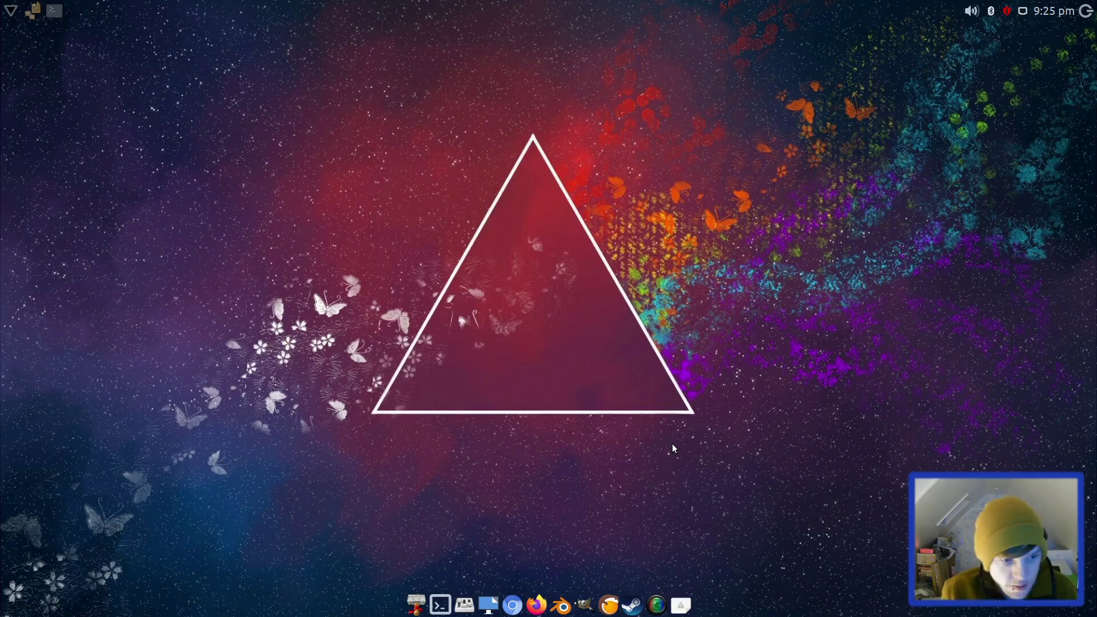
pyautogui.click(54, 10)
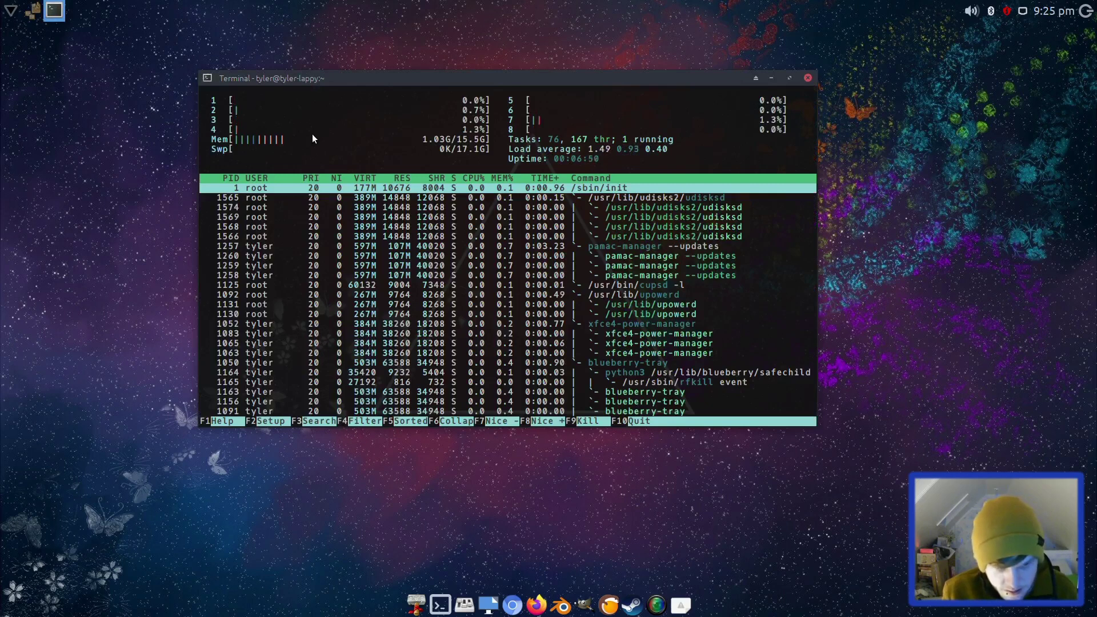
# - Search the Whisker menu, trying 'virtu' and 'desktp' before 'settings', and launch Settings Manager
pyautogui.click(3, 5)
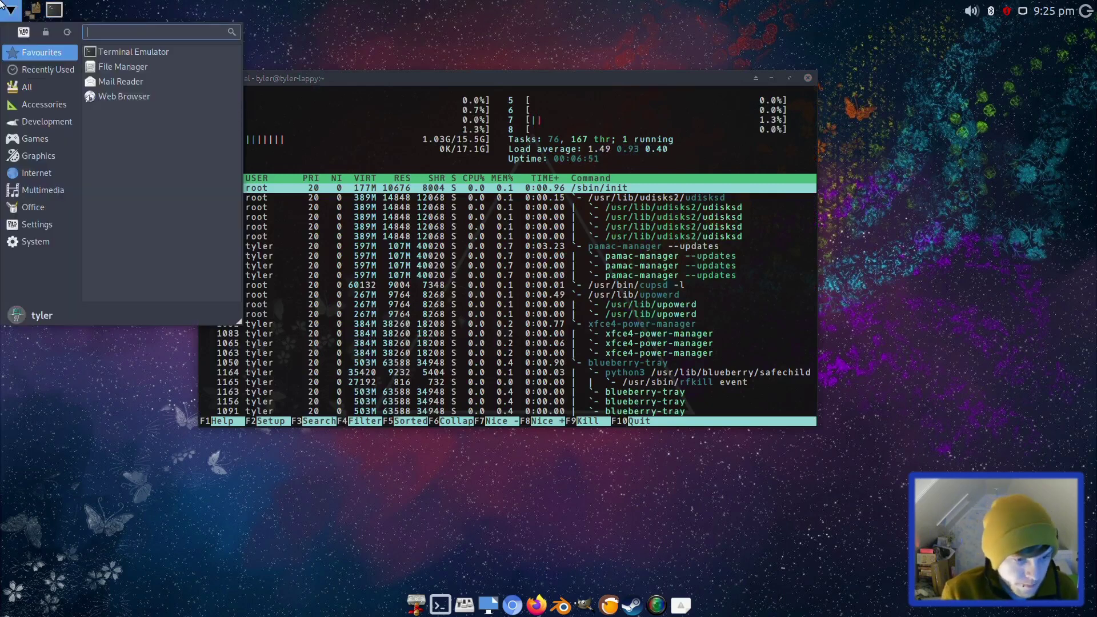
pyautogui.write('virtu')
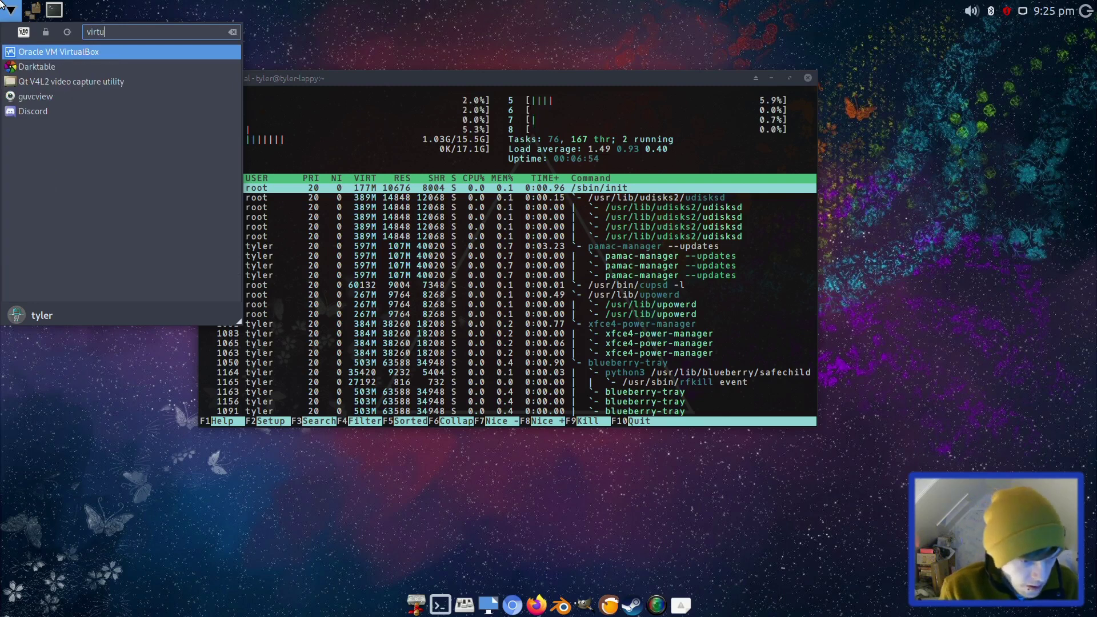
pyautogui.press('BackSpace')
pyautogui.press('BackSpace')
pyautogui.press('BackSpace')
pyautogui.press('BackSpace')
pyautogui.press('BackSpace')
pyautogui.write('desktp')
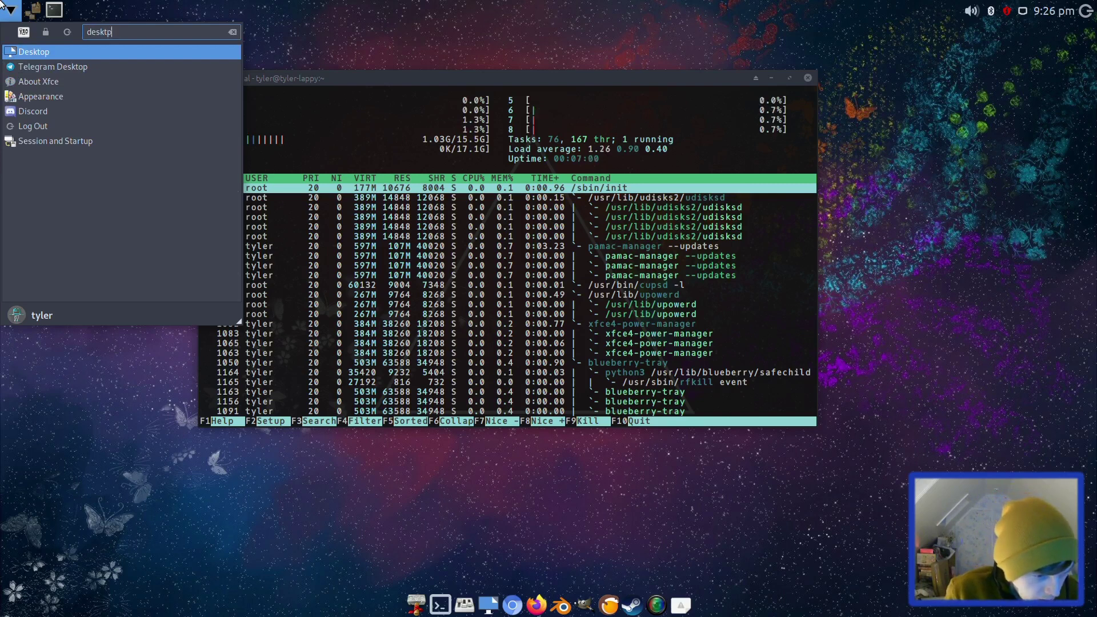
pyautogui.press('BackSpace')
pyautogui.press('BackSpace')
pyautogui.press('BackSpace')
pyautogui.press('BackSpace')
pyautogui.press('BackSpace')
pyautogui.press('BackSpace')
pyautogui.write('settings')
pyautogui.press('Down')
pyautogui.press('Return')
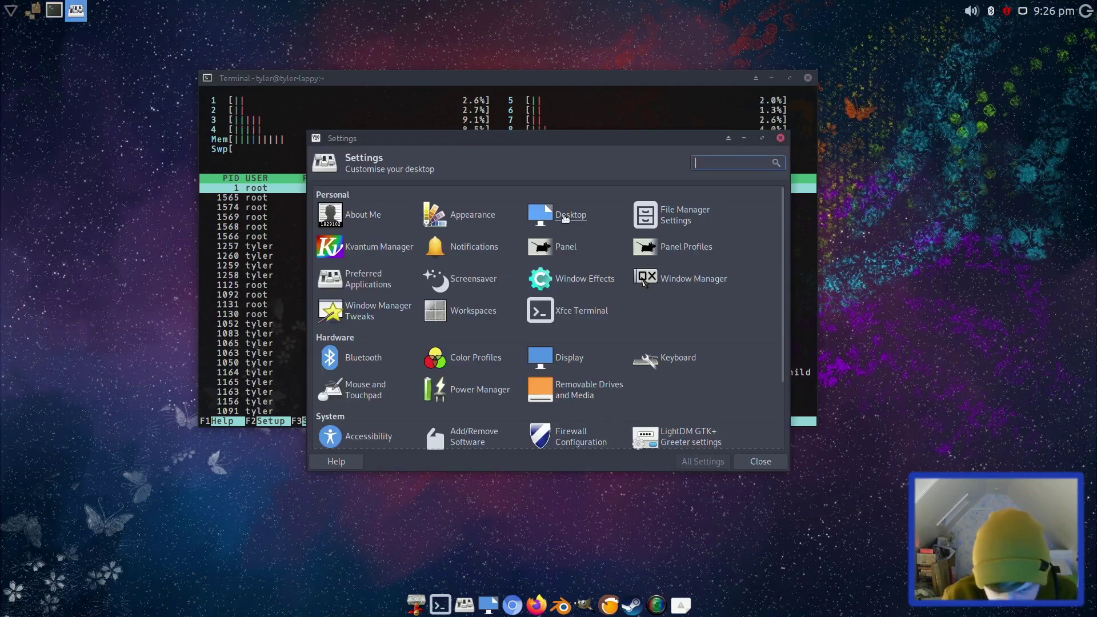
# - Raise the workspace count to 4 by adding three workspaces in Workspaces settings
pyautogui.click(563, 216)
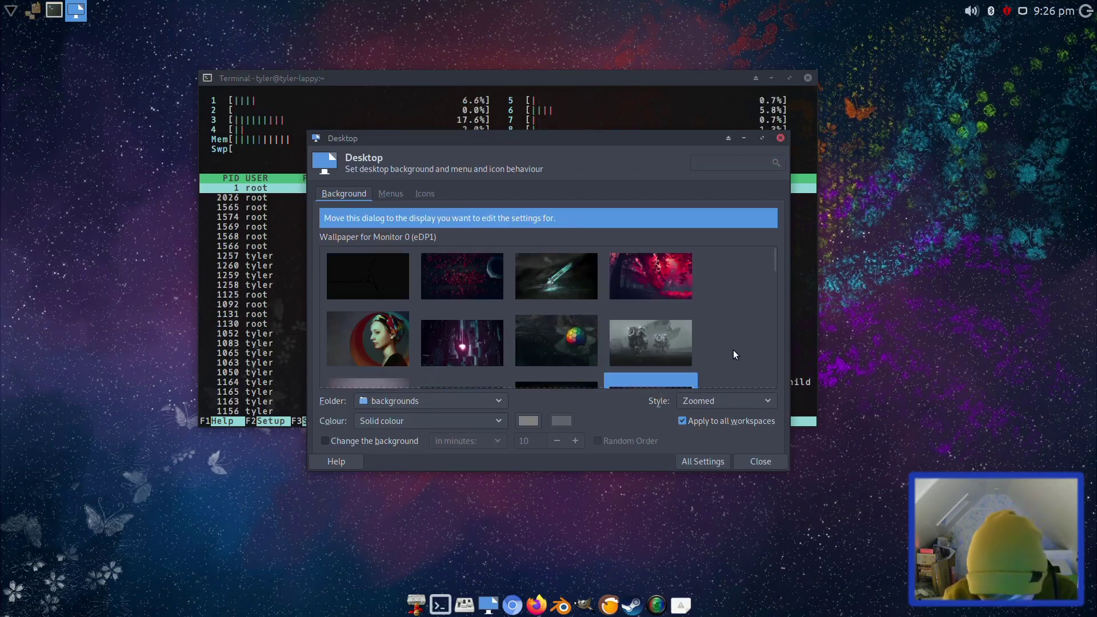
pyautogui.click(7, 11)
pyautogui.write('work')
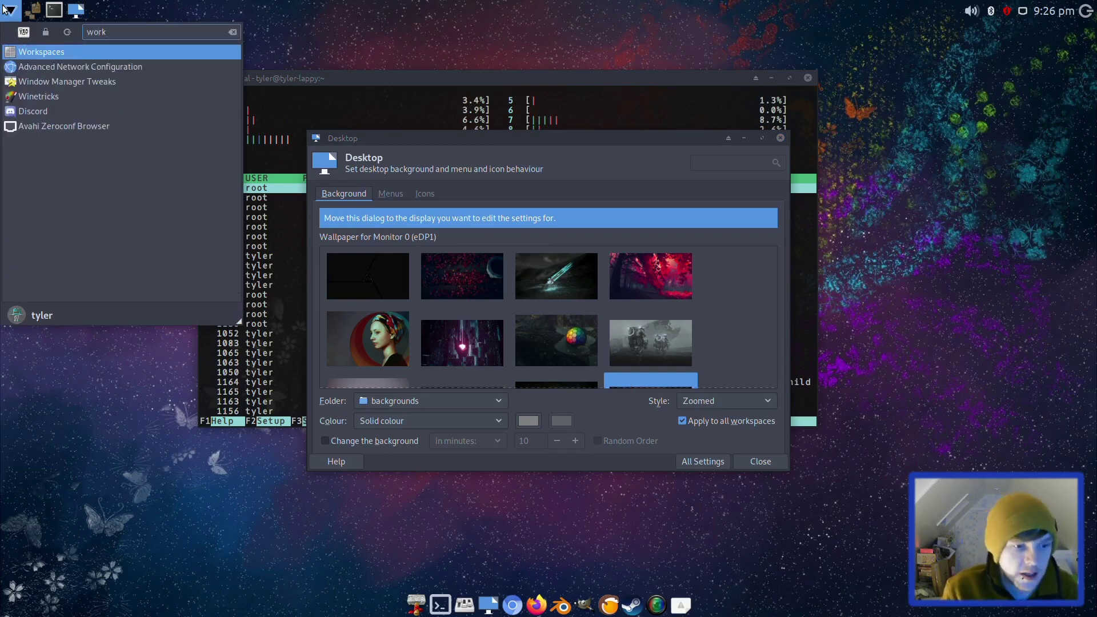
pyautogui.press('Return')
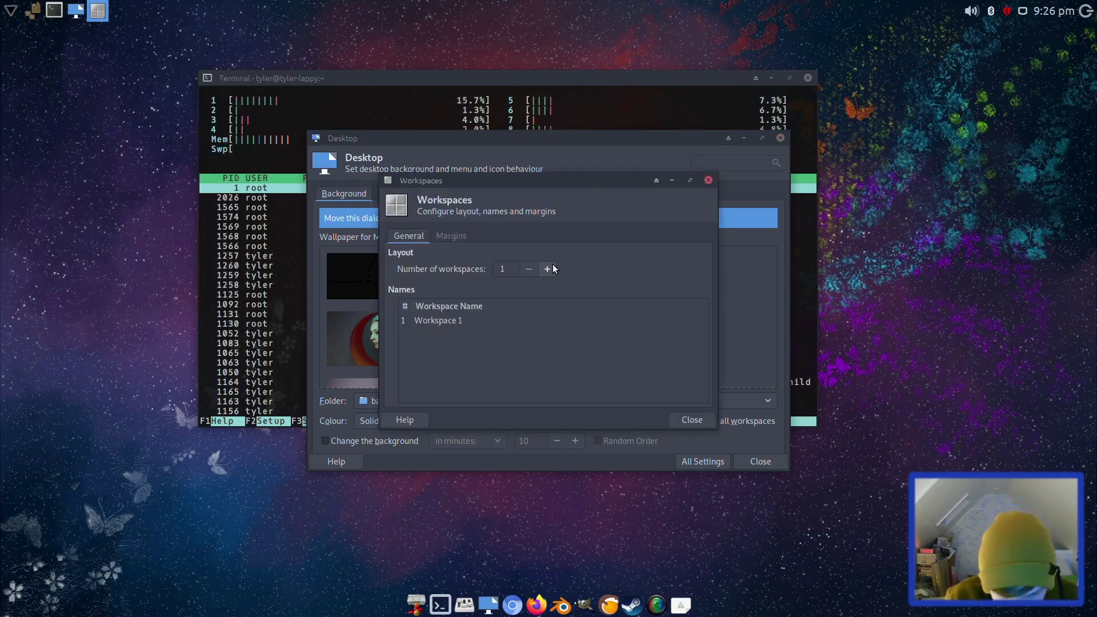
pyautogui.click(547, 269)
pyautogui.click(548, 268)
pyautogui.click(547, 268)
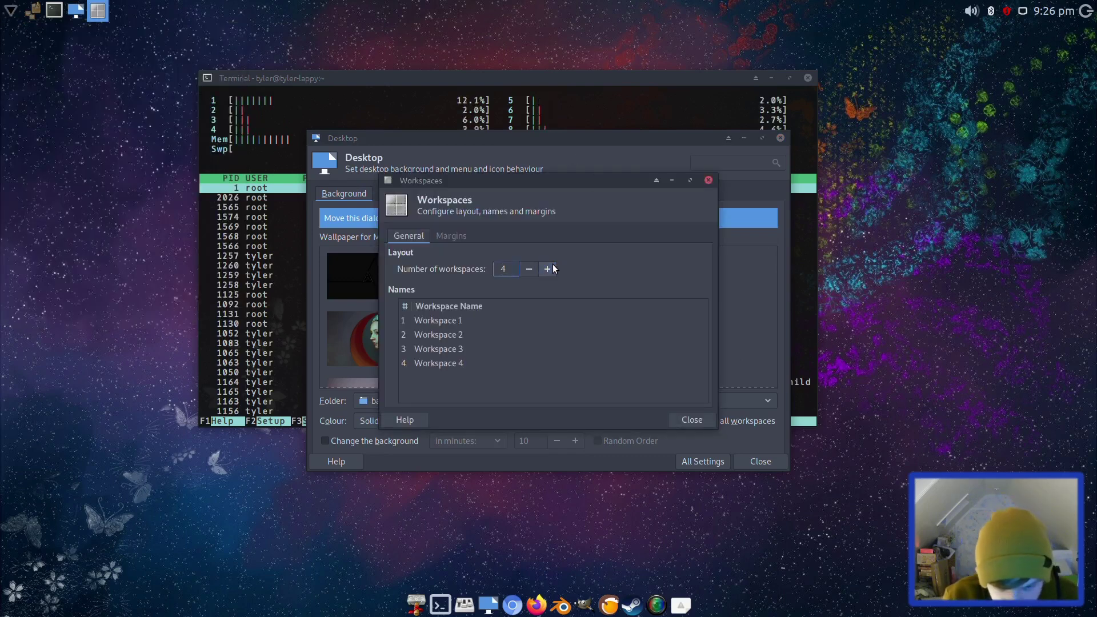
pyautogui.click(701, 416)
# - Switch workspaces away and back, closing the Desktop dialog to return to htop
pyautogui.hotkey('ctrl', 'alt', 'Right')
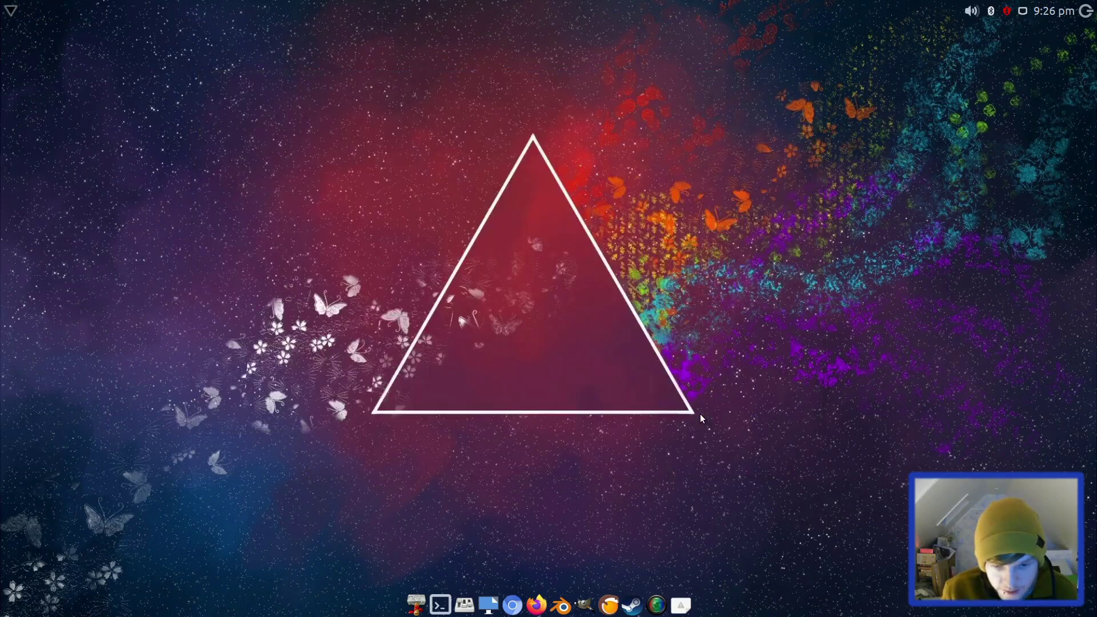
pyautogui.hotkey('ctrl', 'alt', 'Left')
pyautogui.press('Escape')
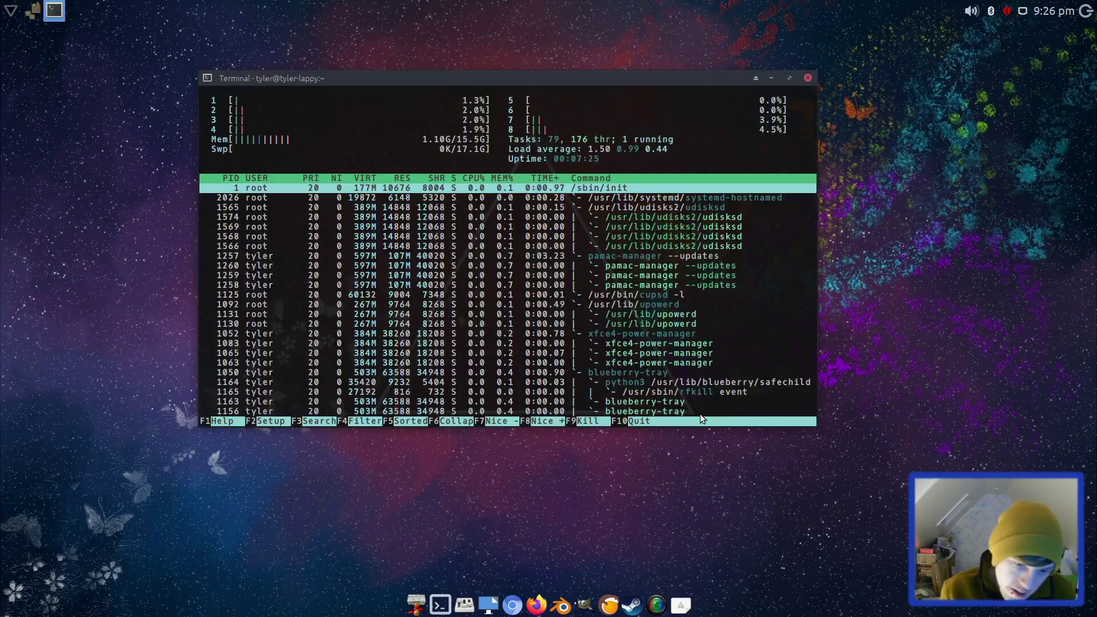
pyautogui.hotkey('ctrl', 'alt', 'Right')
pyautogui.hotkey('ctrl', 'alt', 'Left')
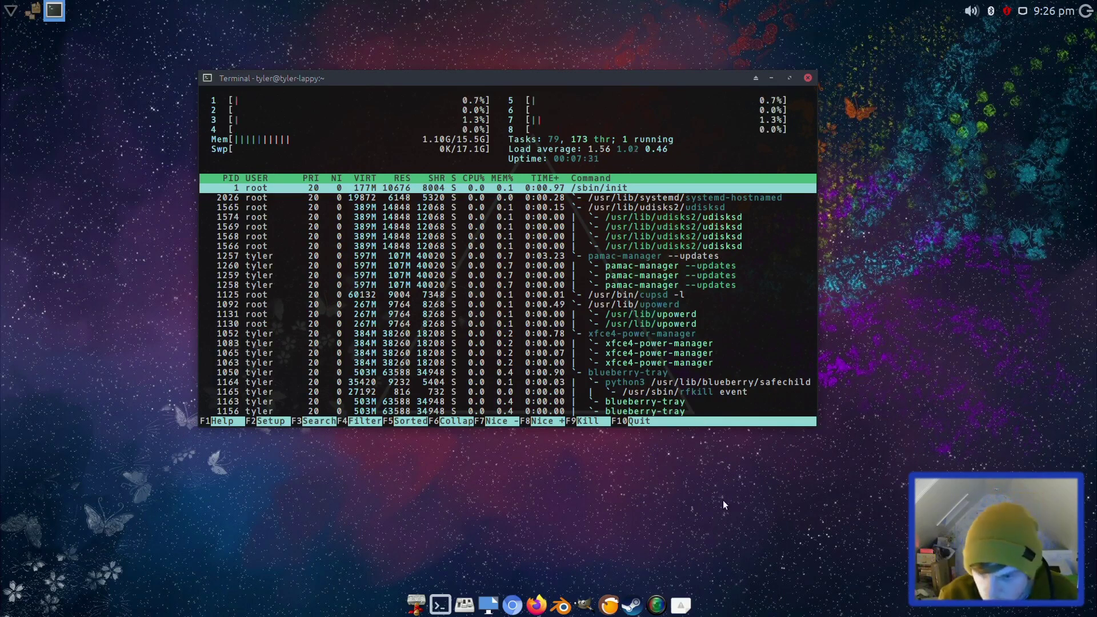
# - Open Pamac's Updates list from the tray, scroll through it, then minimise Pamac and the htop terminal
pyautogui.rightClick(1010, 13)
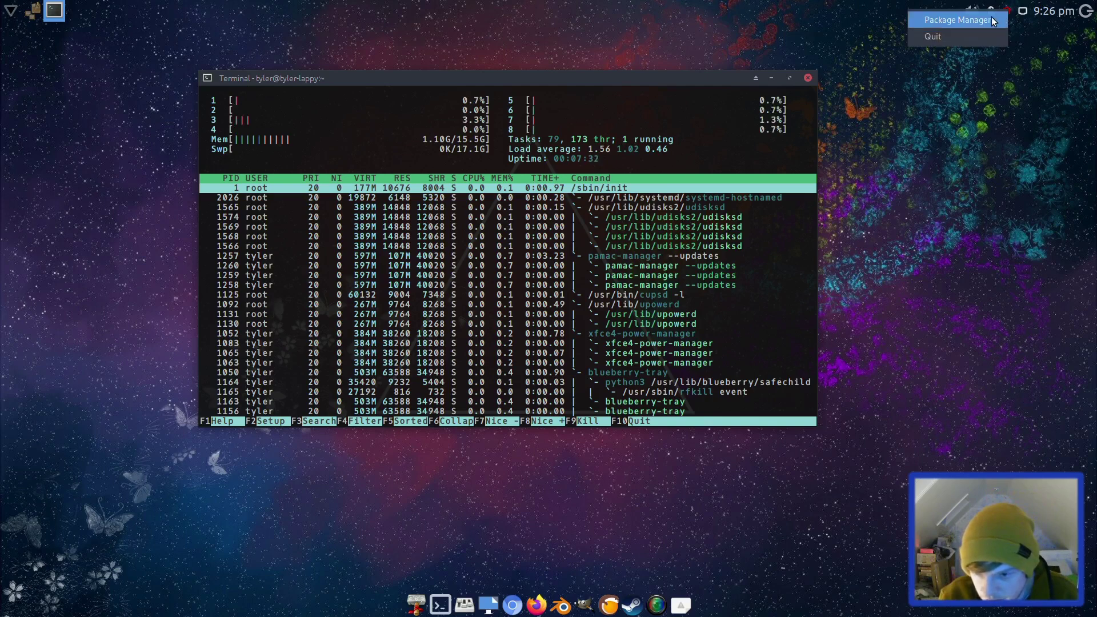
pyautogui.click(993, 20)
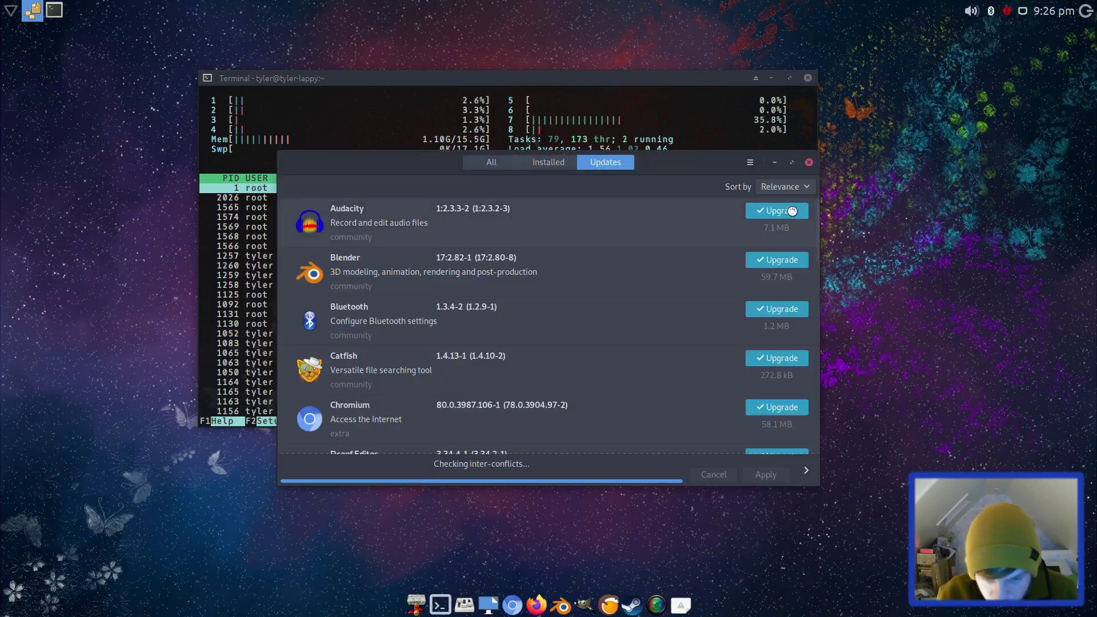
pyautogui.scroll(-10, 636, 356)
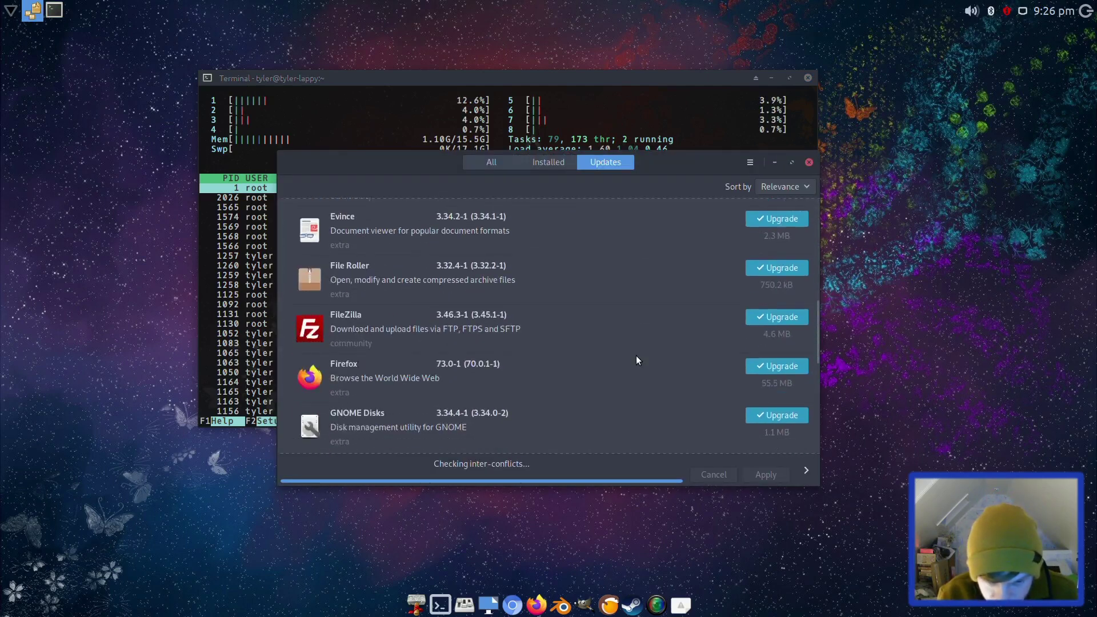
pyautogui.scroll(-15, 636, 361)
pyautogui.scroll(-3, 636, 360)
pyautogui.scroll(20, 636, 360)
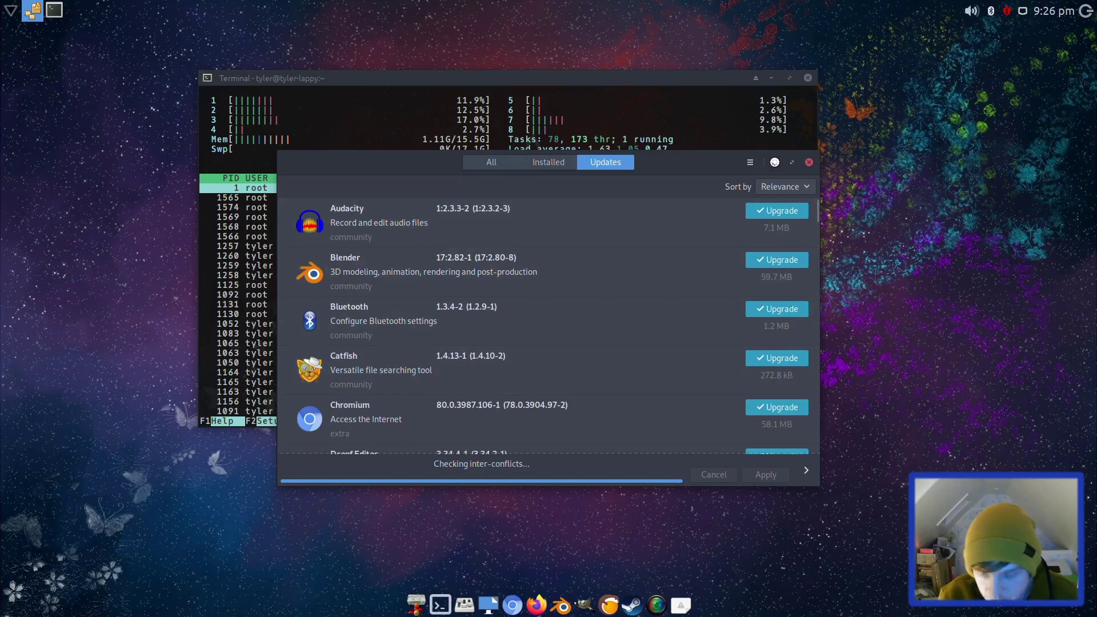
pyautogui.click(776, 163)
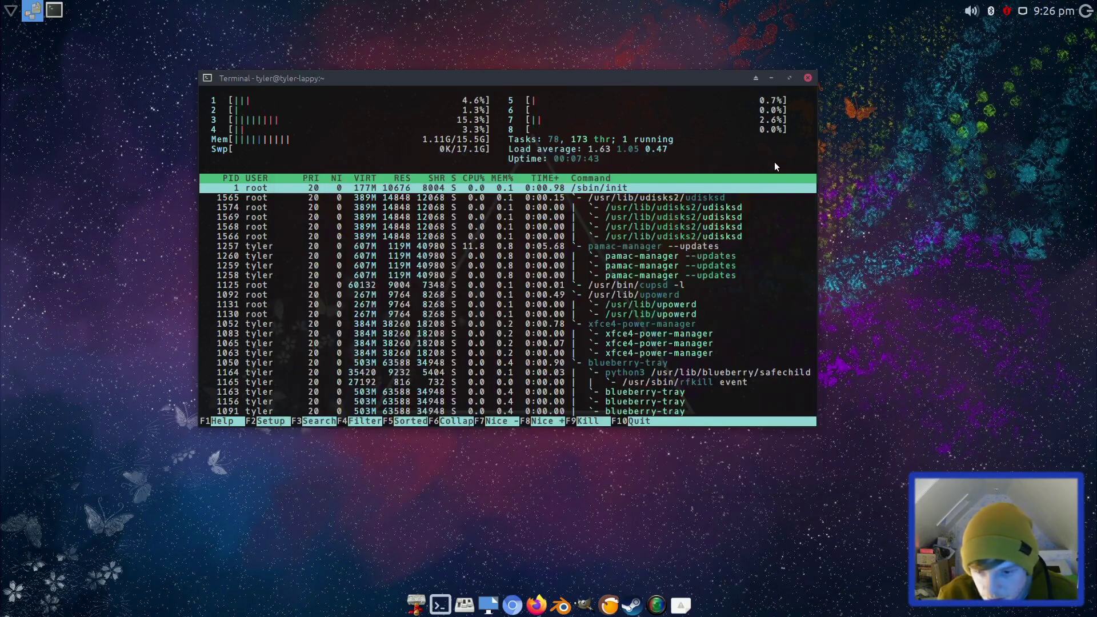
pyautogui.click(772, 79)
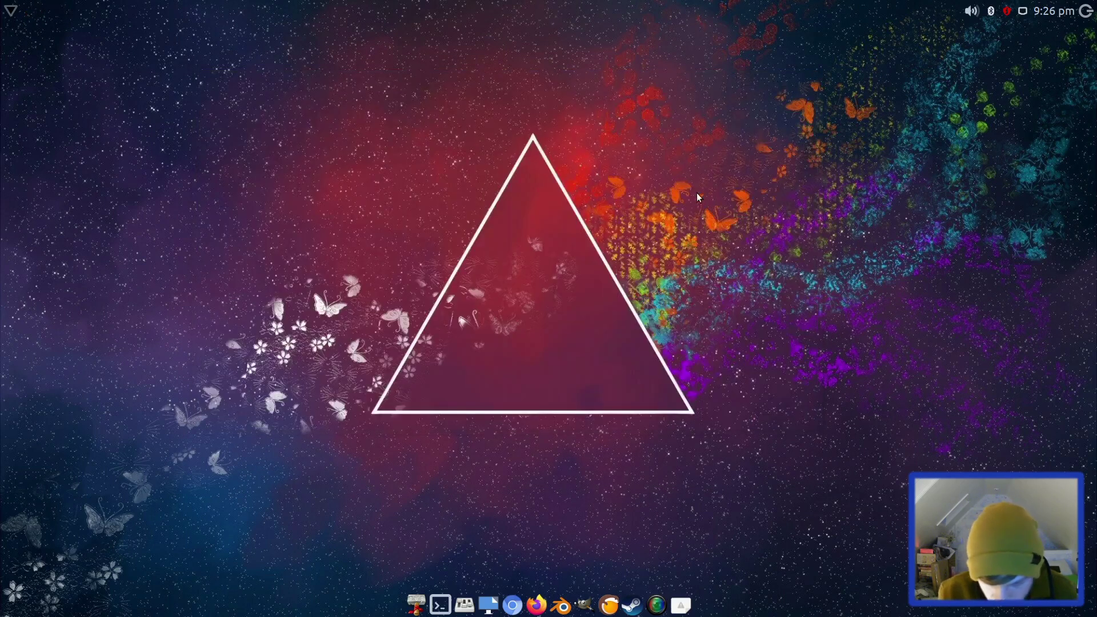
# - Search the Whisker menu for 'plan', 'wine' and 'lutris', then close it
pyautogui.press('super')
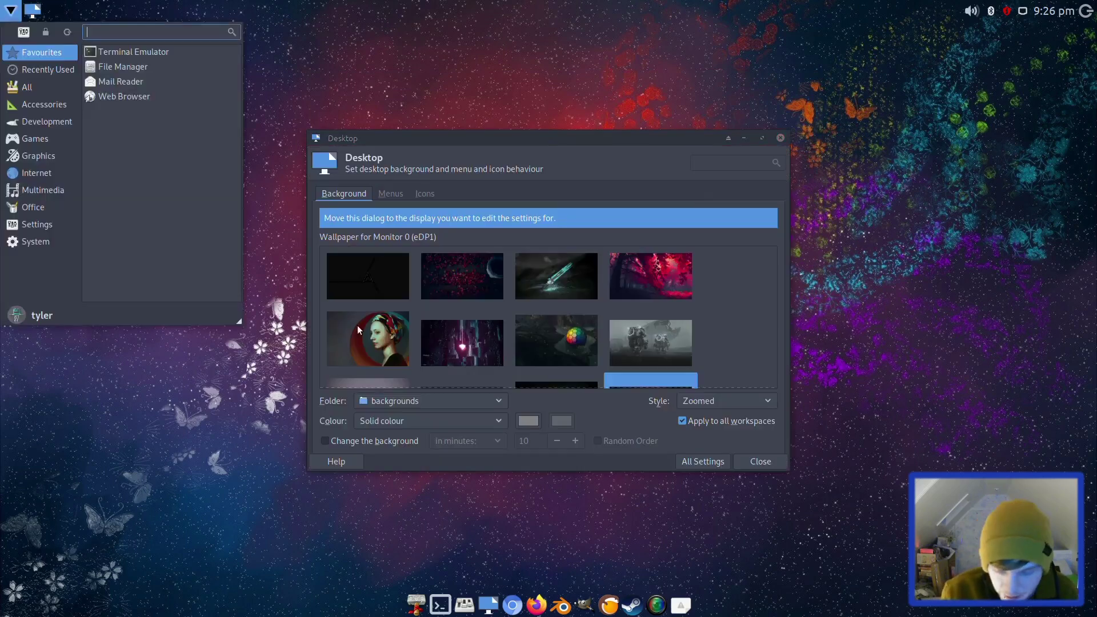
pyautogui.write('plan')
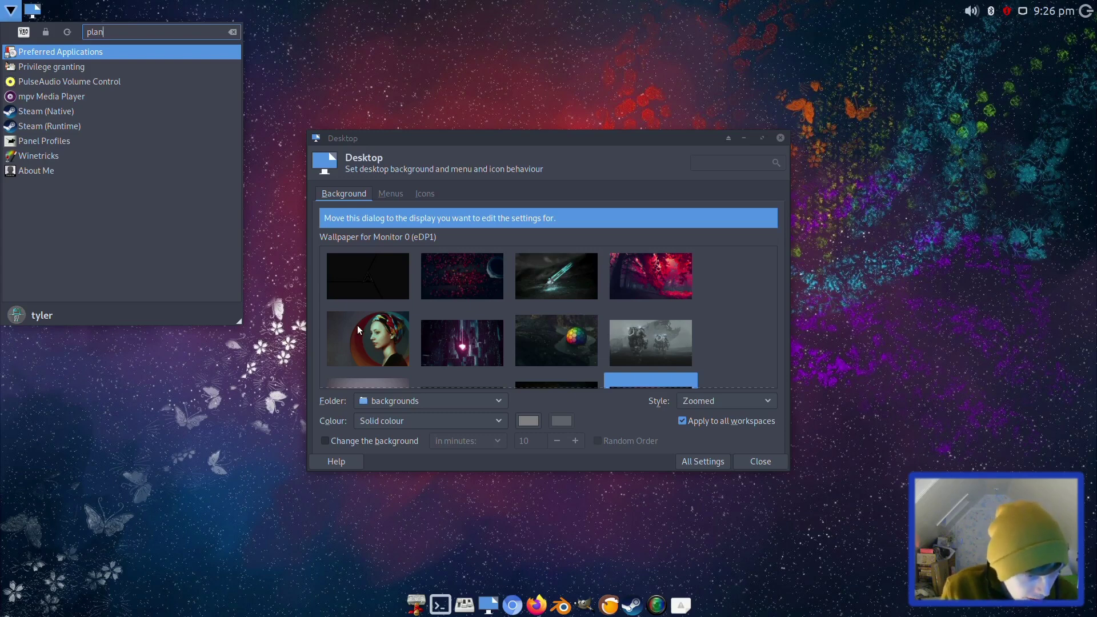
pyautogui.press('BackSpace')
pyautogui.press('BackSpace')
pyautogui.press('BackSpace')
pyautogui.press('BackSpace')
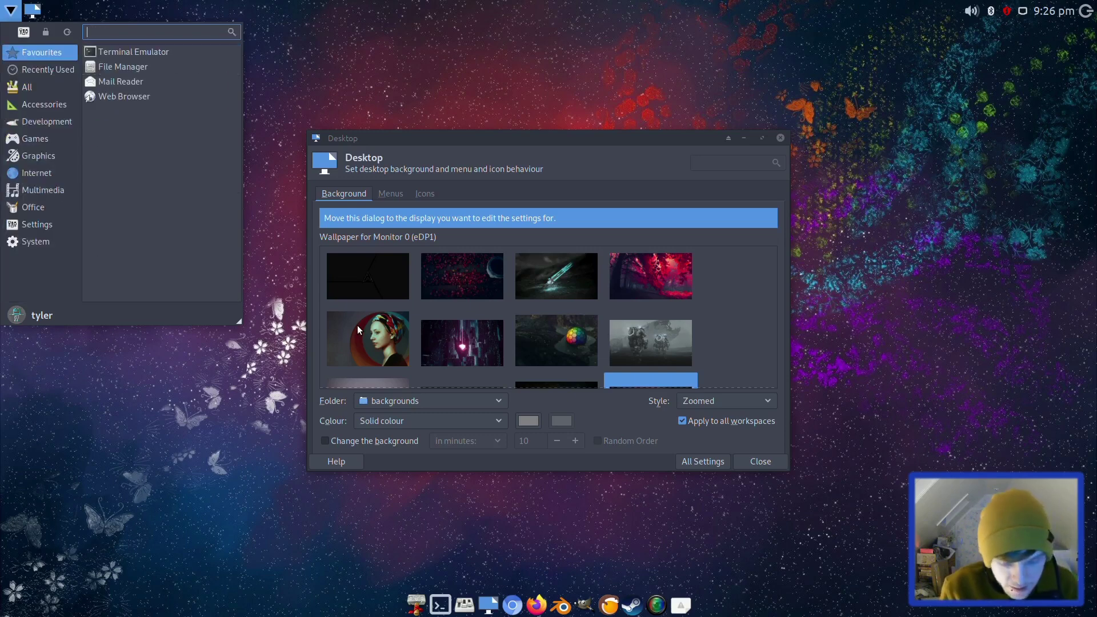
pyautogui.write('wine')
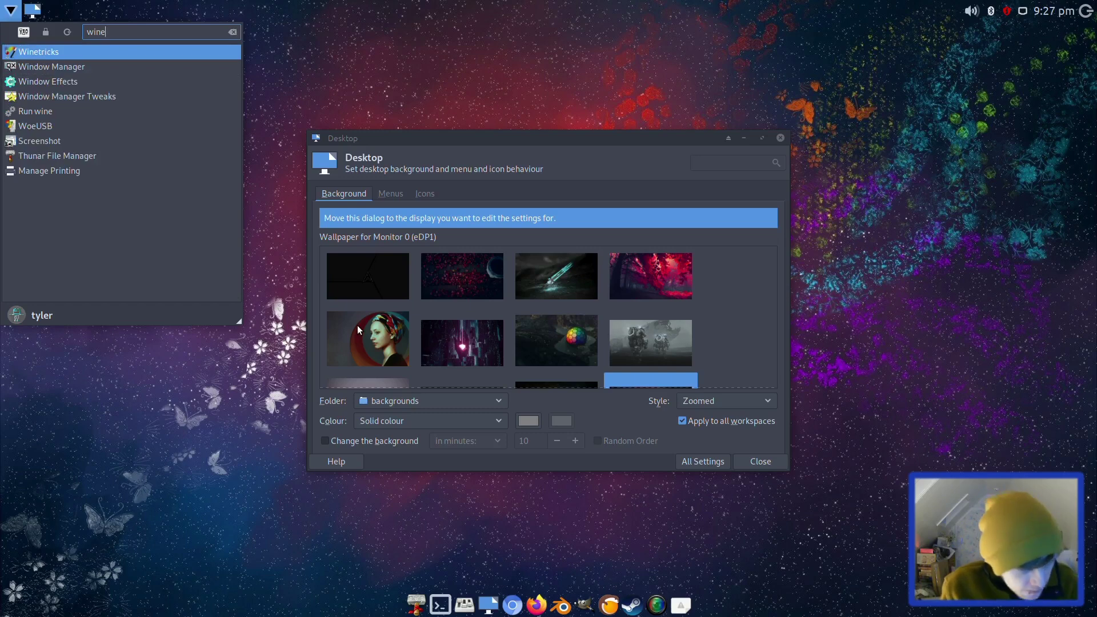
pyautogui.press('BackSpace')
pyautogui.press('BackSpace')
pyautogui.press('BackSpace')
pyautogui.press('BackSpace')
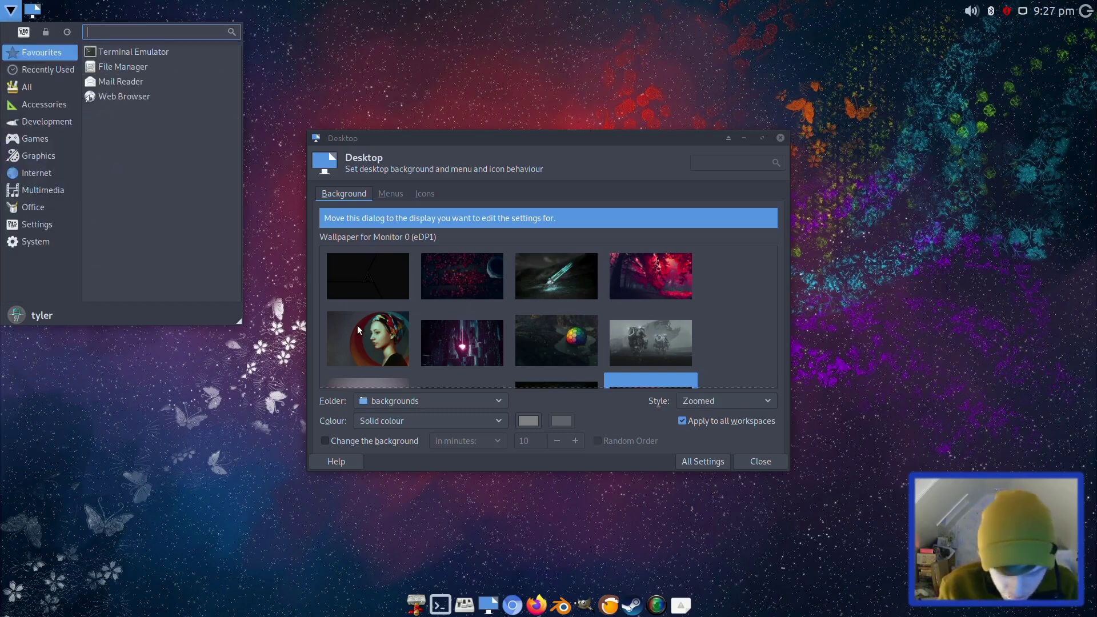
pyautogui.write('lutris')
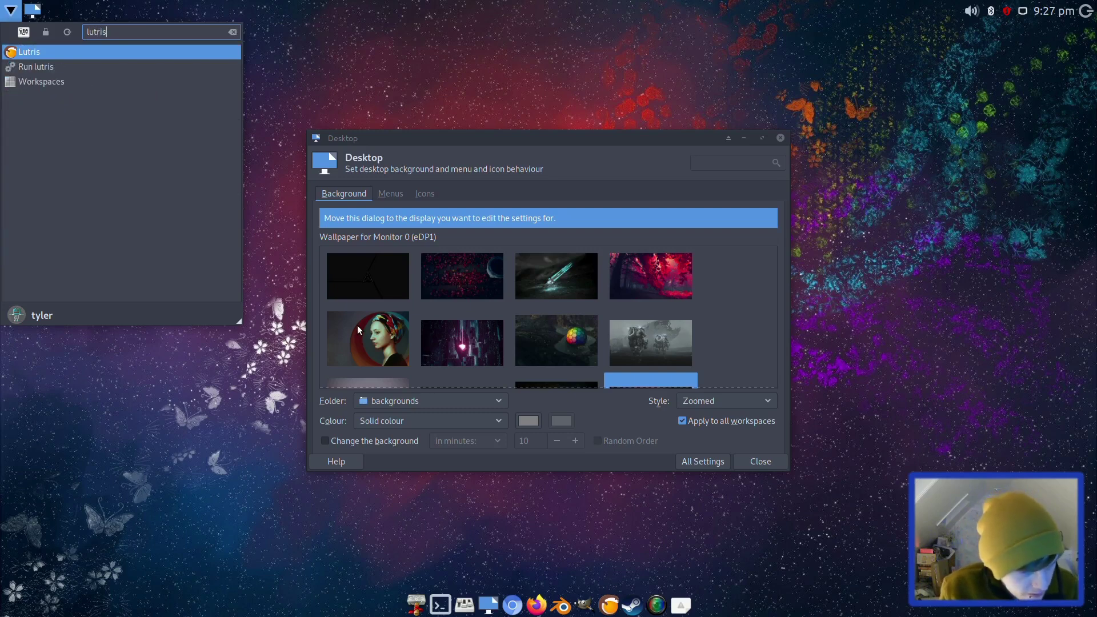
pyautogui.press('BackSpace')
pyautogui.press('BackSpace')
pyautogui.press('BackSpace')
pyautogui.press('BackSpace')
pyautogui.press('BackSpace')
pyautogui.press('BackSpace')
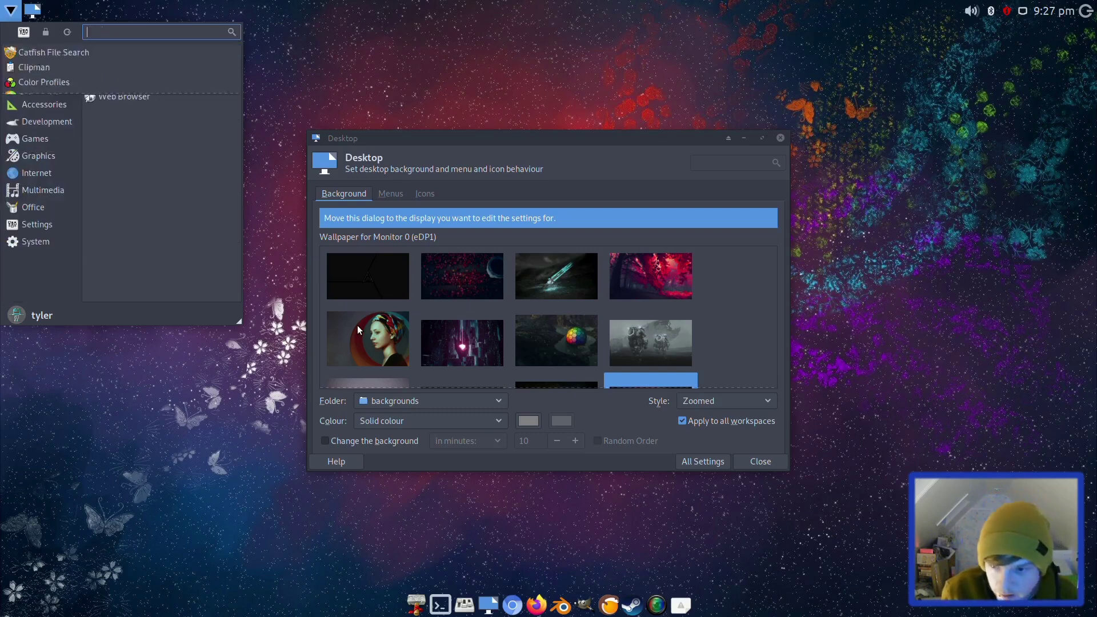
pyautogui.press('Escape')
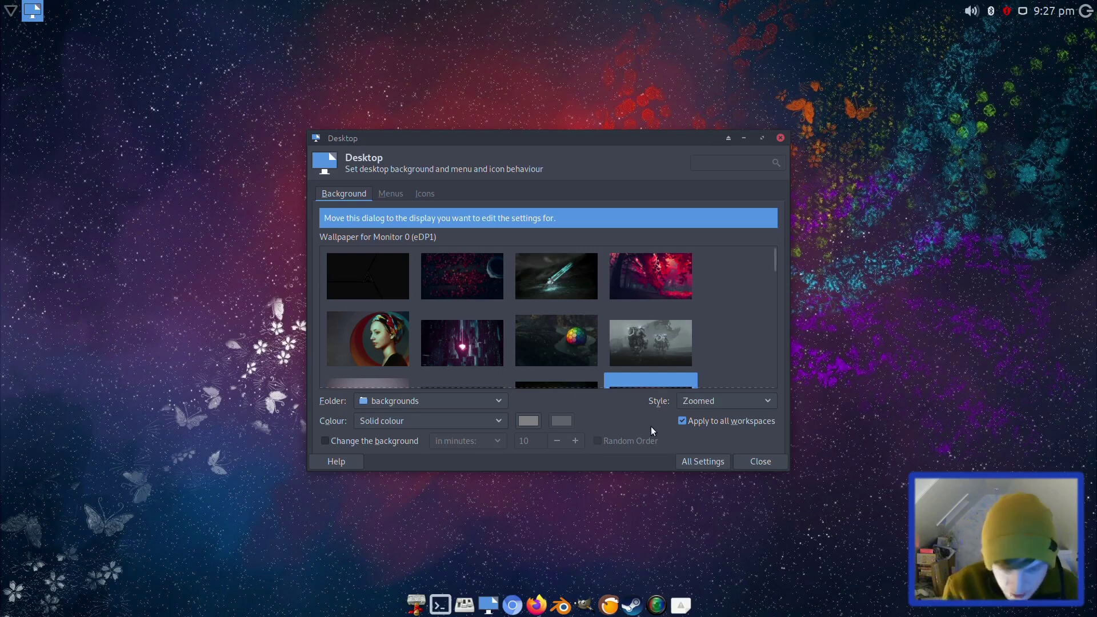
# - Test the volume and brightness keys, then close the Desktop settings dialog
pyautogui.press('XF86AudioRaiseVolume')
pyautogui.press('XF86AudioLowerVolume')
pyautogui.press('XF86AudioLowerVolume')
pyautogui.press('XF86AudioLowerVolume')
pyautogui.press('XF86MonBrightnessUp')
pyautogui.press('XF86MonBrightnessUp')
pyautogui.press('XF86MonBrightnessUp')
pyautogui.press('XF86MonBrightnessDown')
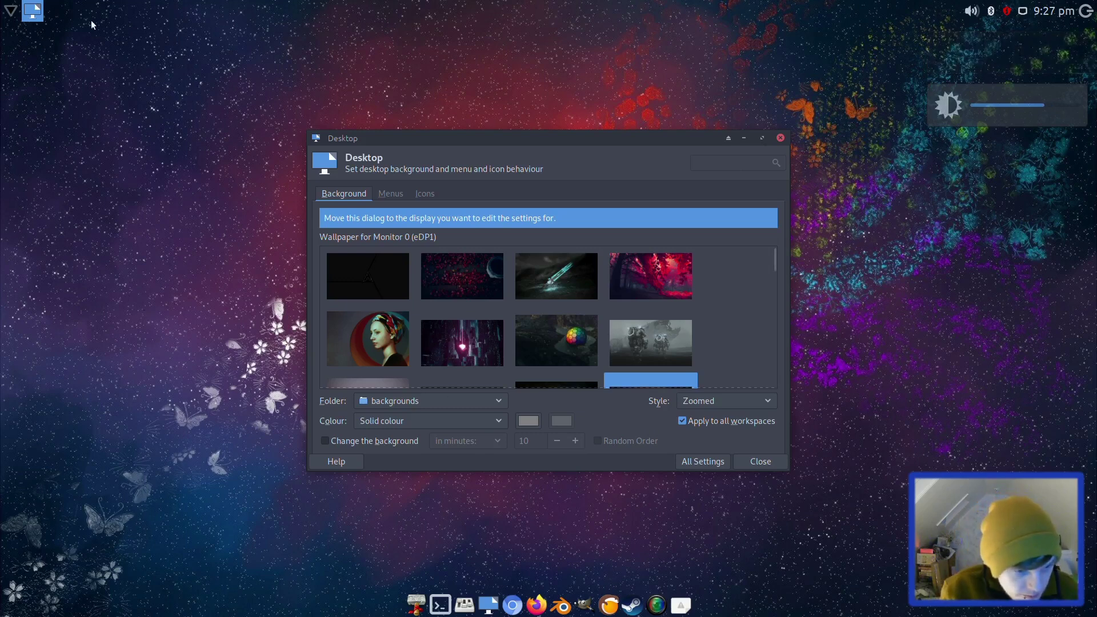
pyautogui.hotkey('alt', 'F4')
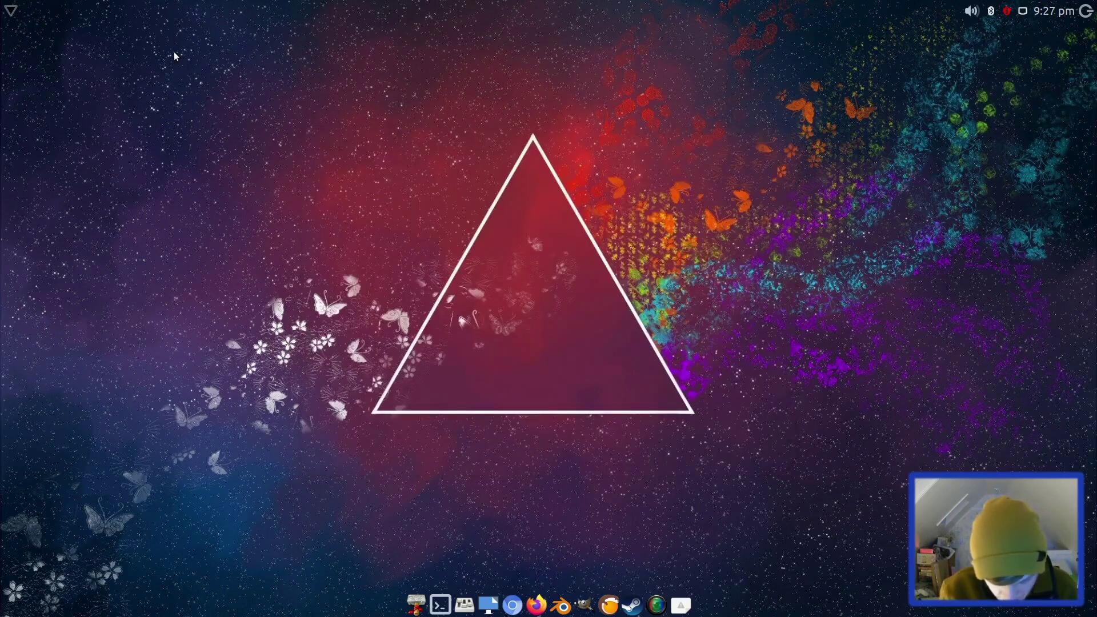
# - Open Thunar in a smaller window with a narrower sidebar, and display About Thunar 1.8.11
pyautogui.click(416, 604)
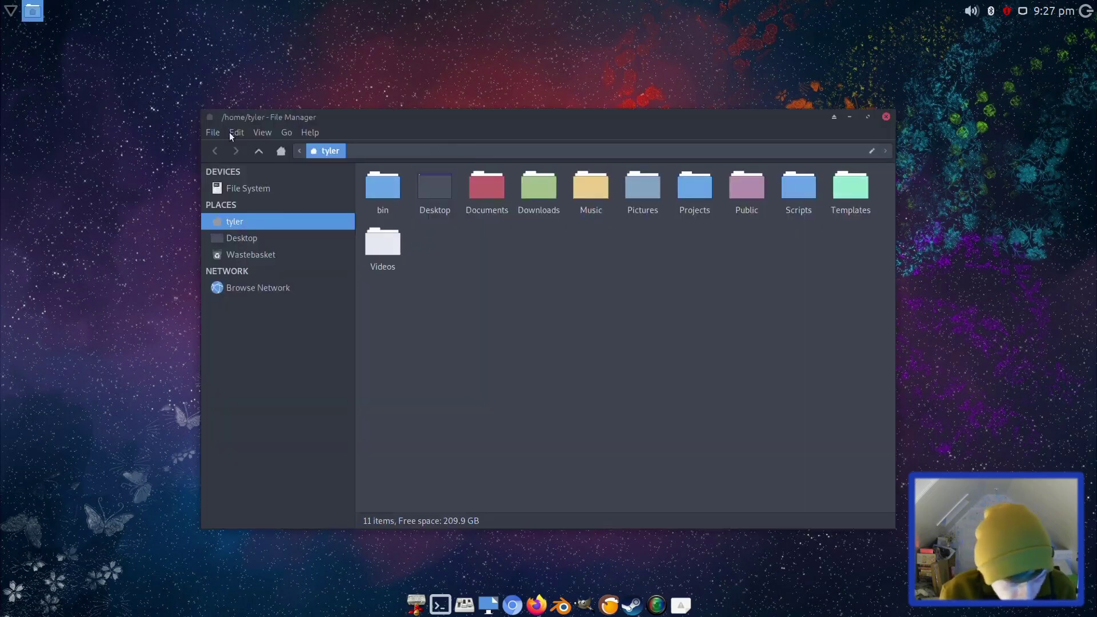
pyautogui.moveTo(203, 114); pyautogui.dragTo(332, 170)
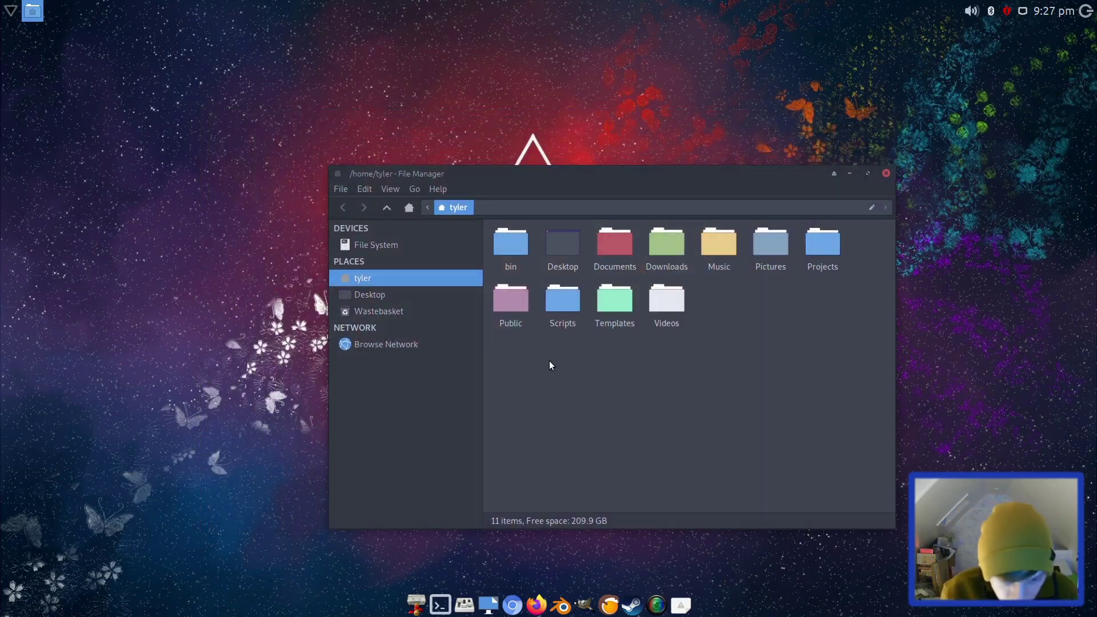
pyautogui.moveTo(486, 365); pyautogui.dragTo(410, 362)
pyautogui.click(434, 188)
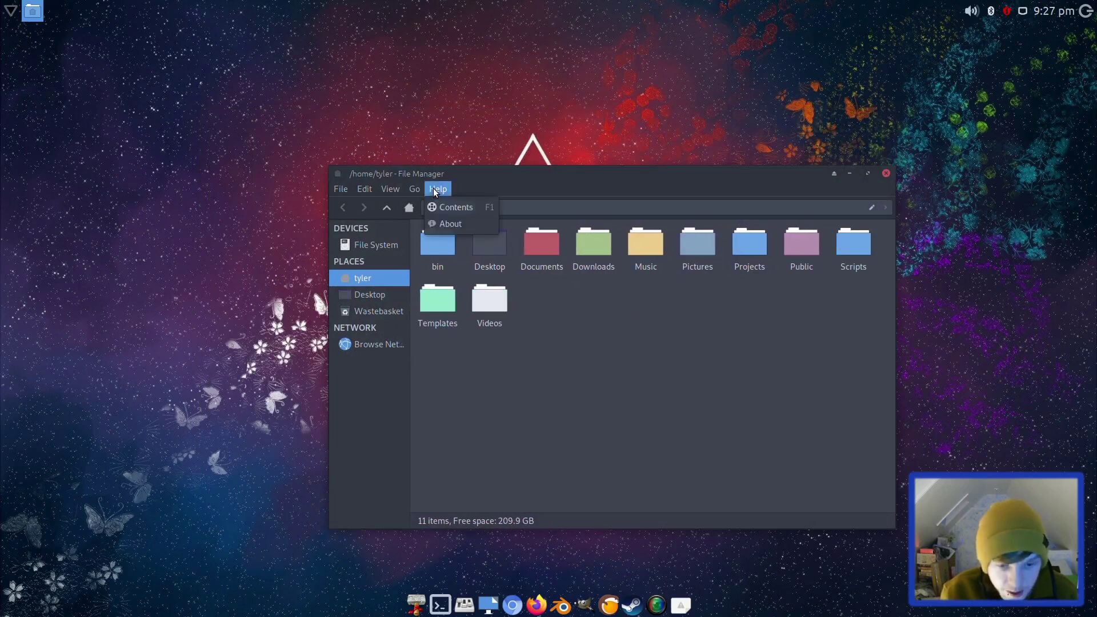
pyautogui.click(449, 224)
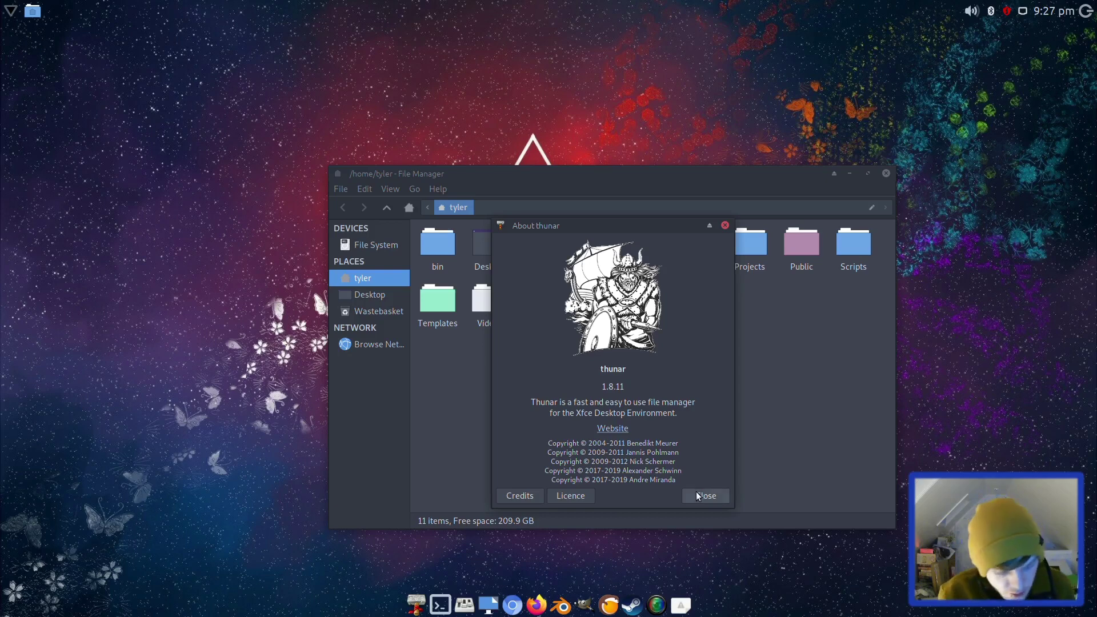
# - Search the Whisker Menu for 'libre', then browse the Office category, finding only Dictionary and Document Viewer
pyautogui.press('super')
pyautogui.write('libre')
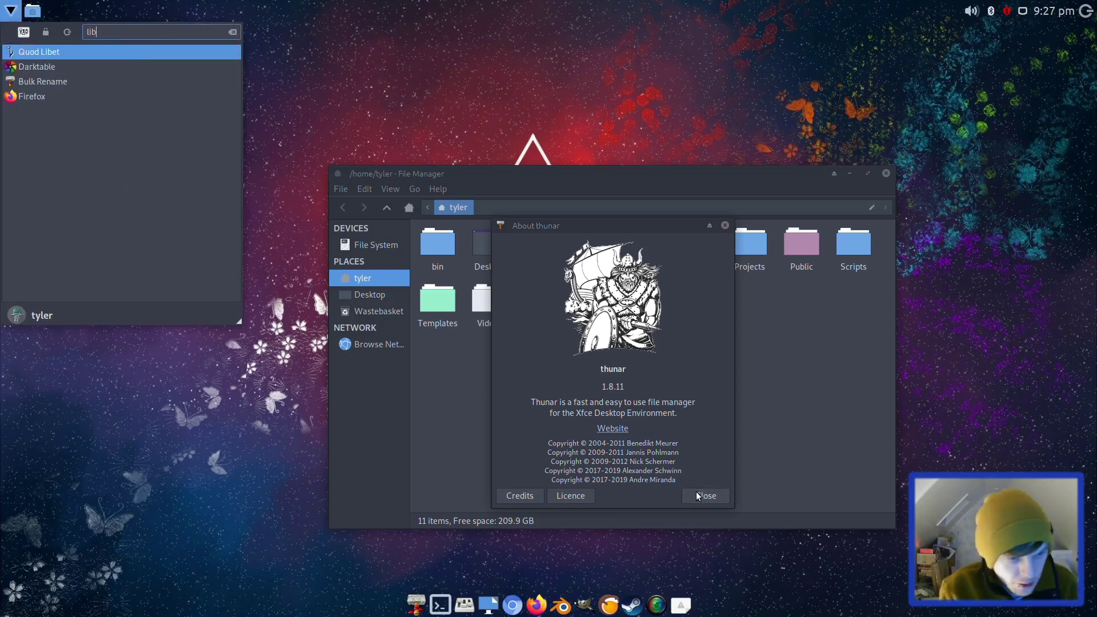
pyautogui.press('BackSpace')
pyautogui.press('BackSpace')
pyautogui.press('BackSpace')
pyautogui.press('BackSpace')
pyautogui.press('BackSpace')
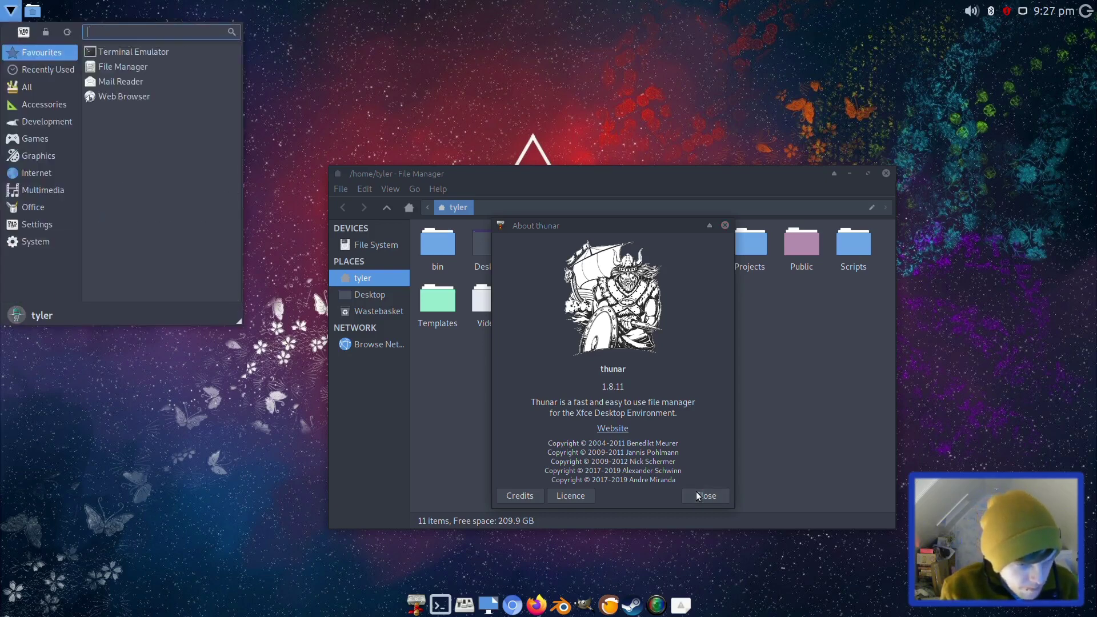
pyautogui.click(49, 207)
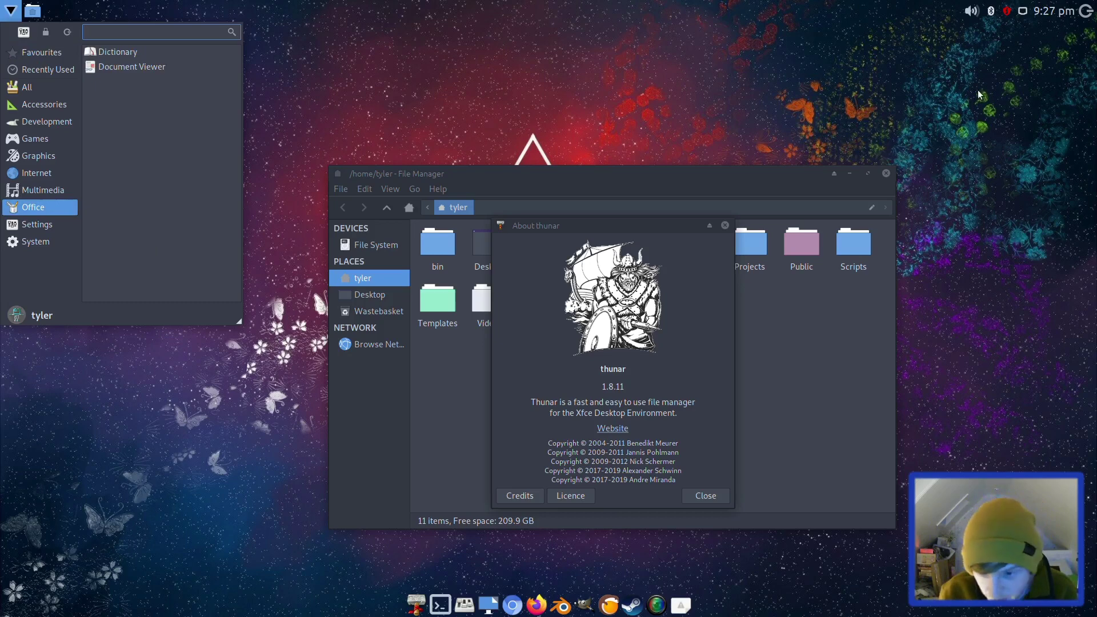
# - Reopen Pamac from the tray and scroll through the pending Audacity, Blender and Chromium upgrades
pyautogui.click(1008, 11)
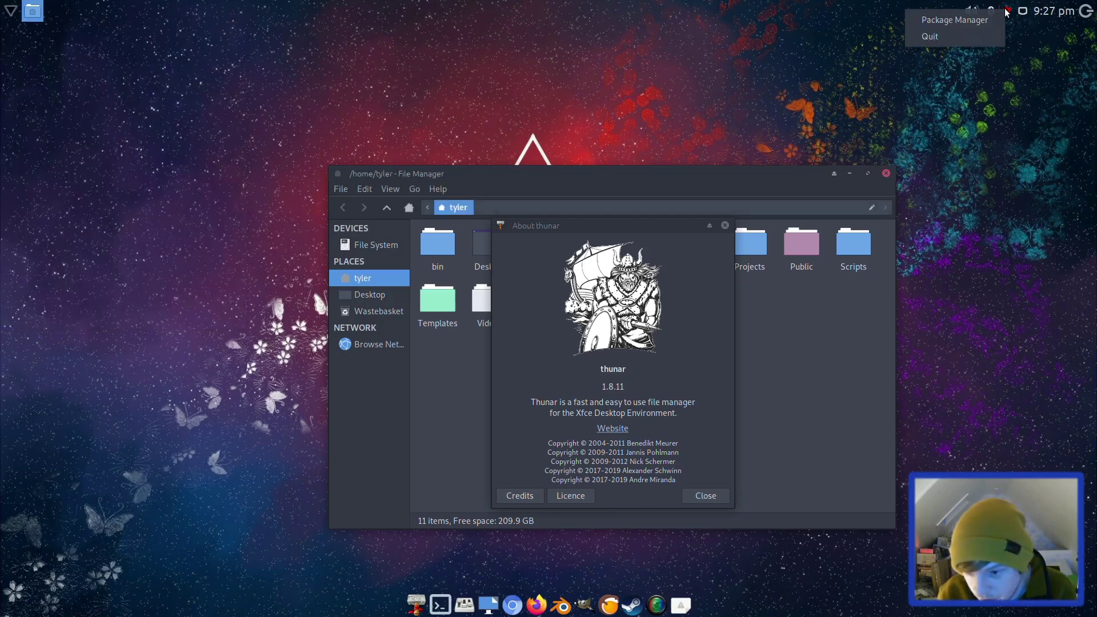
pyautogui.click(991, 15)
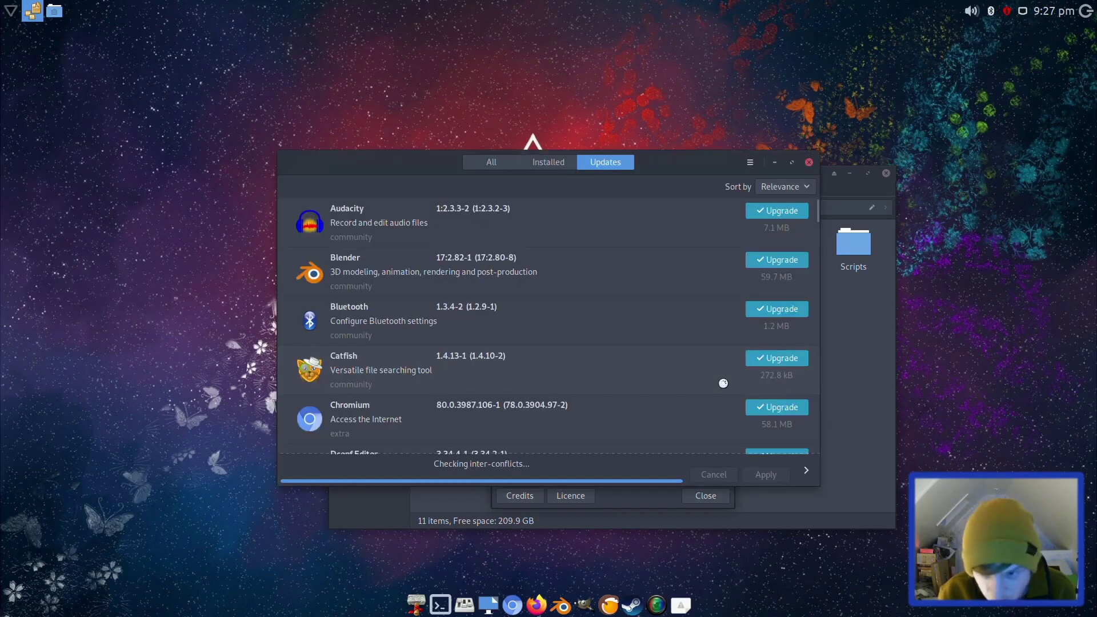
pyautogui.scroll(-10, 694, 373)
pyautogui.scroll(10, 694, 378)
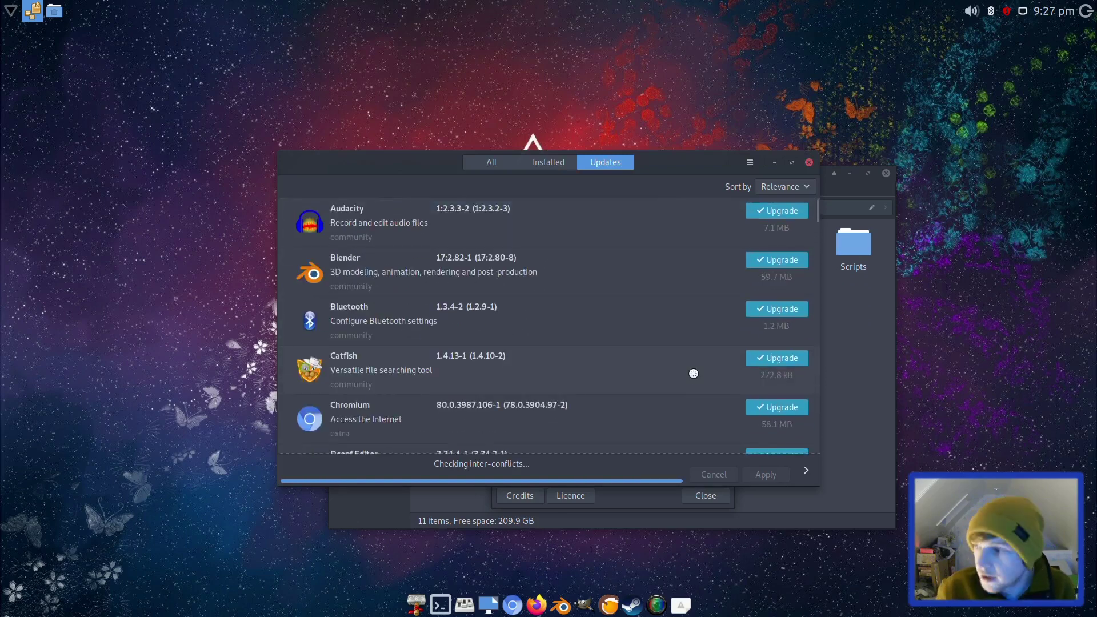